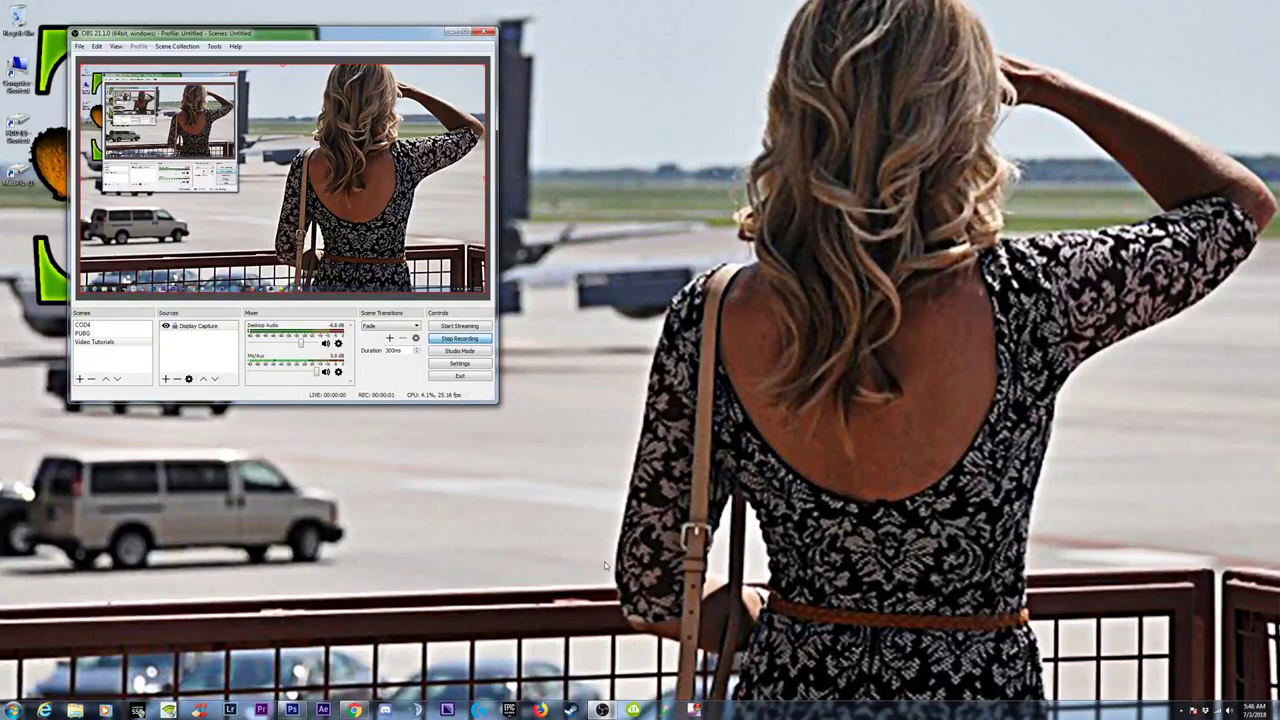
Step: Launch Adobe Premiere Pro, open the recent project Visions of Jesus.prproj full screen and show its project contents
left_click(260, 708)
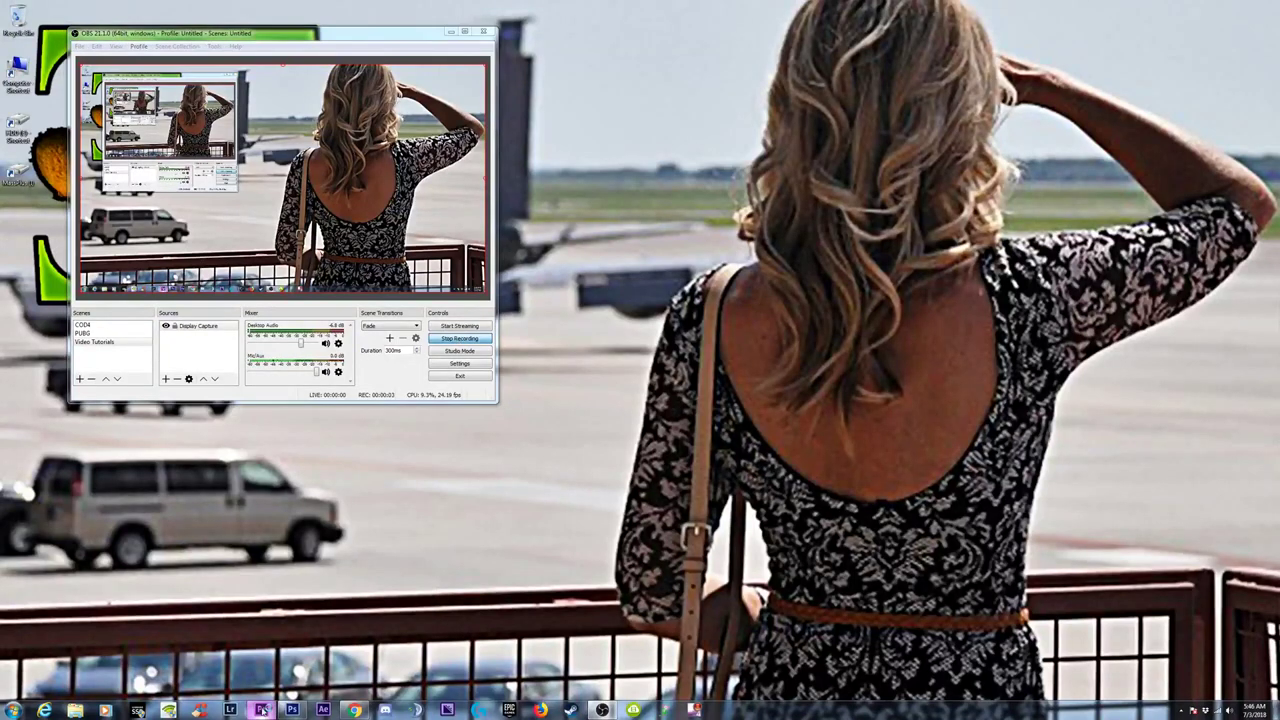
left_click(450, 32)
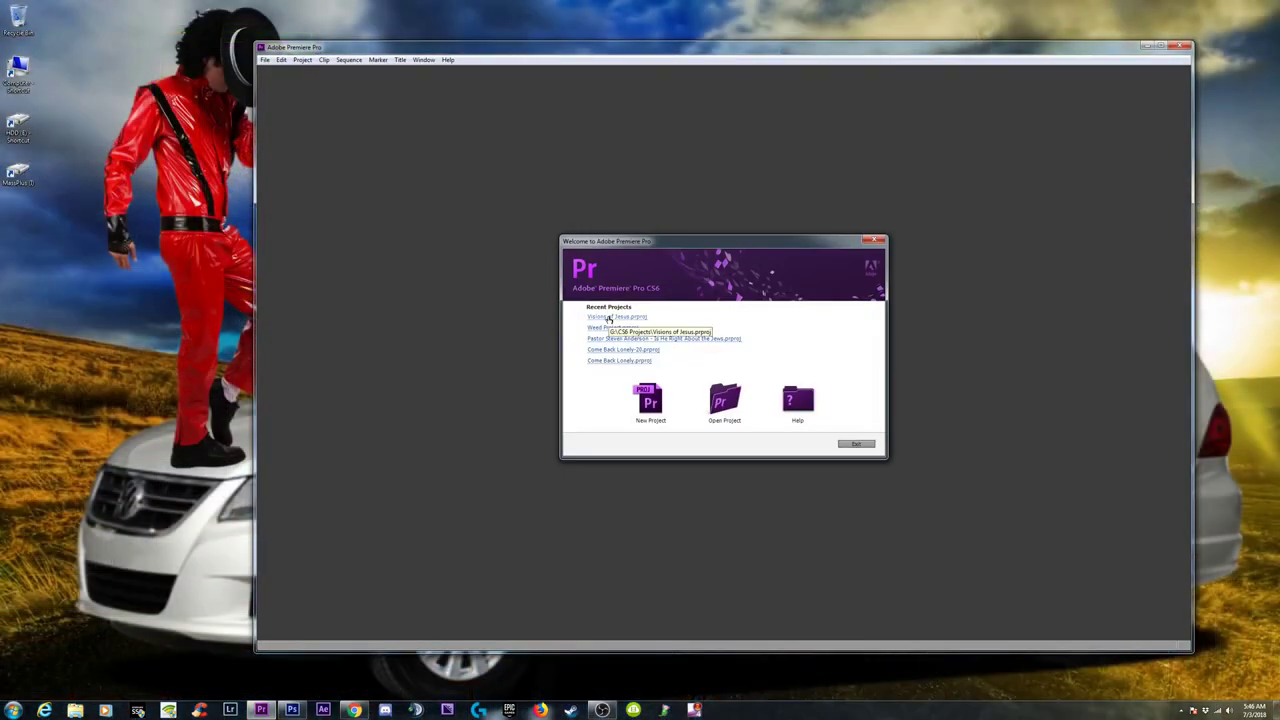
left_click(608, 317)
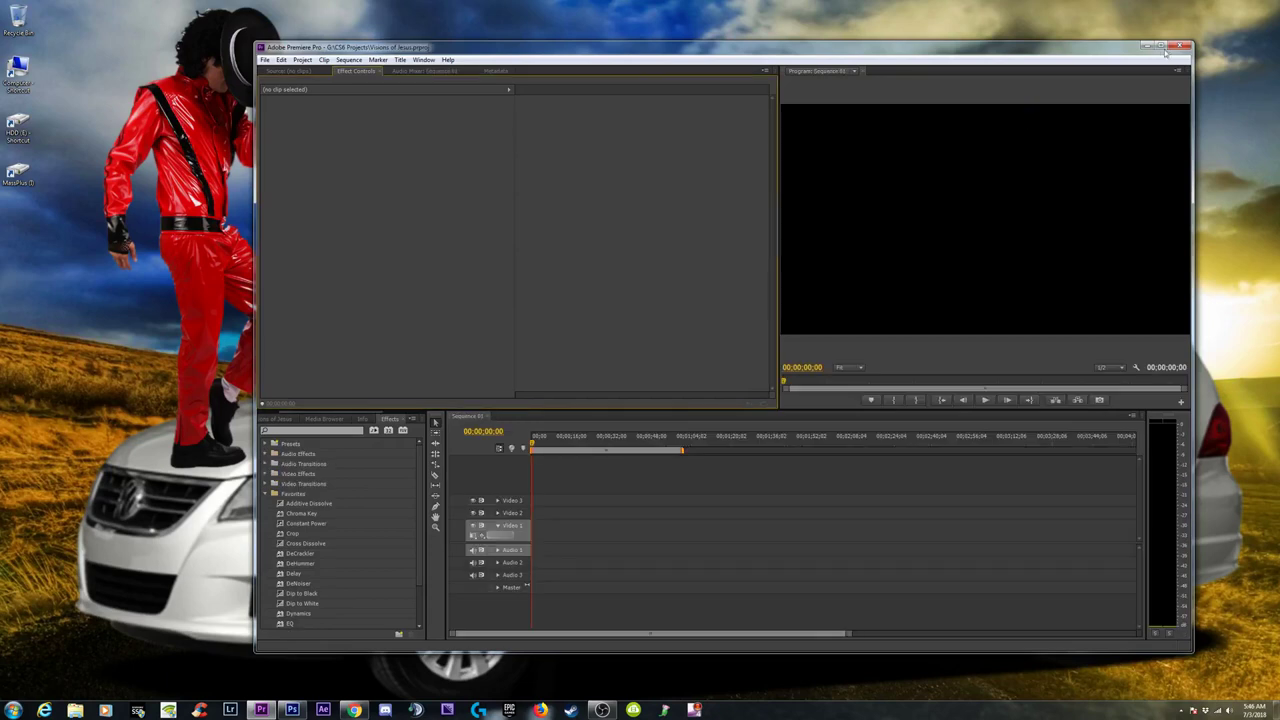
left_click(1162, 46)
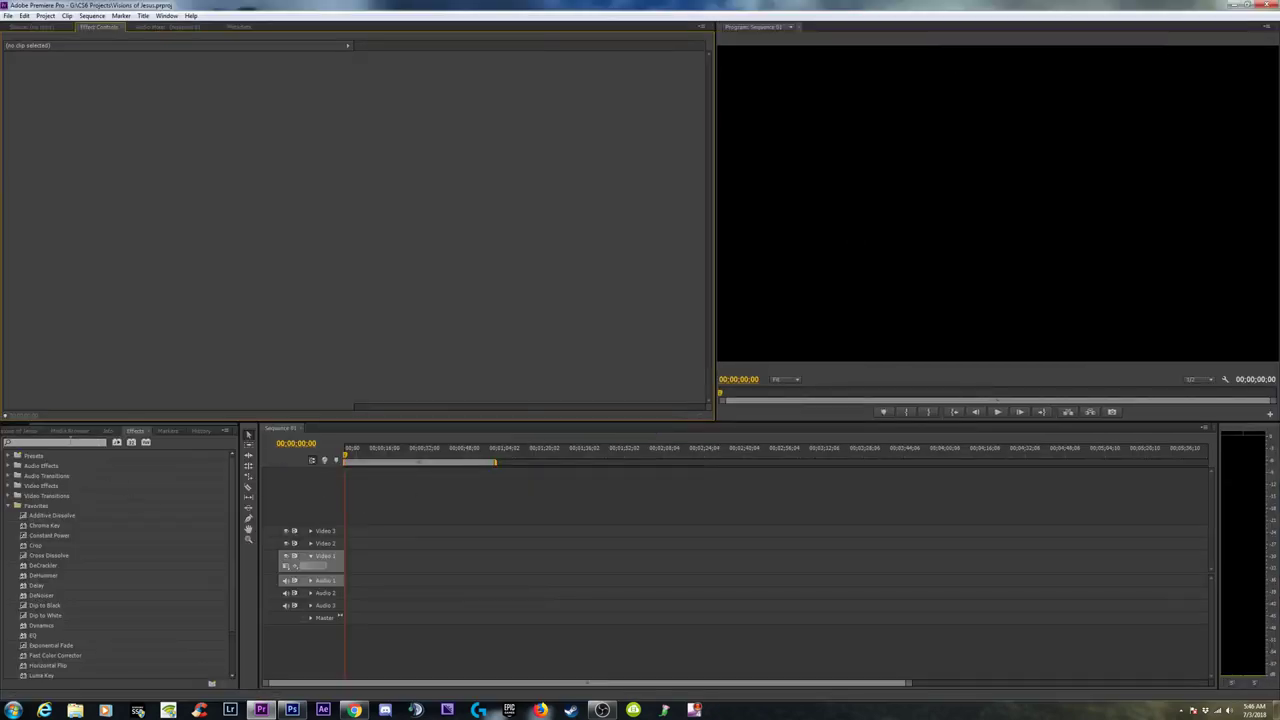
left_click(64, 430)
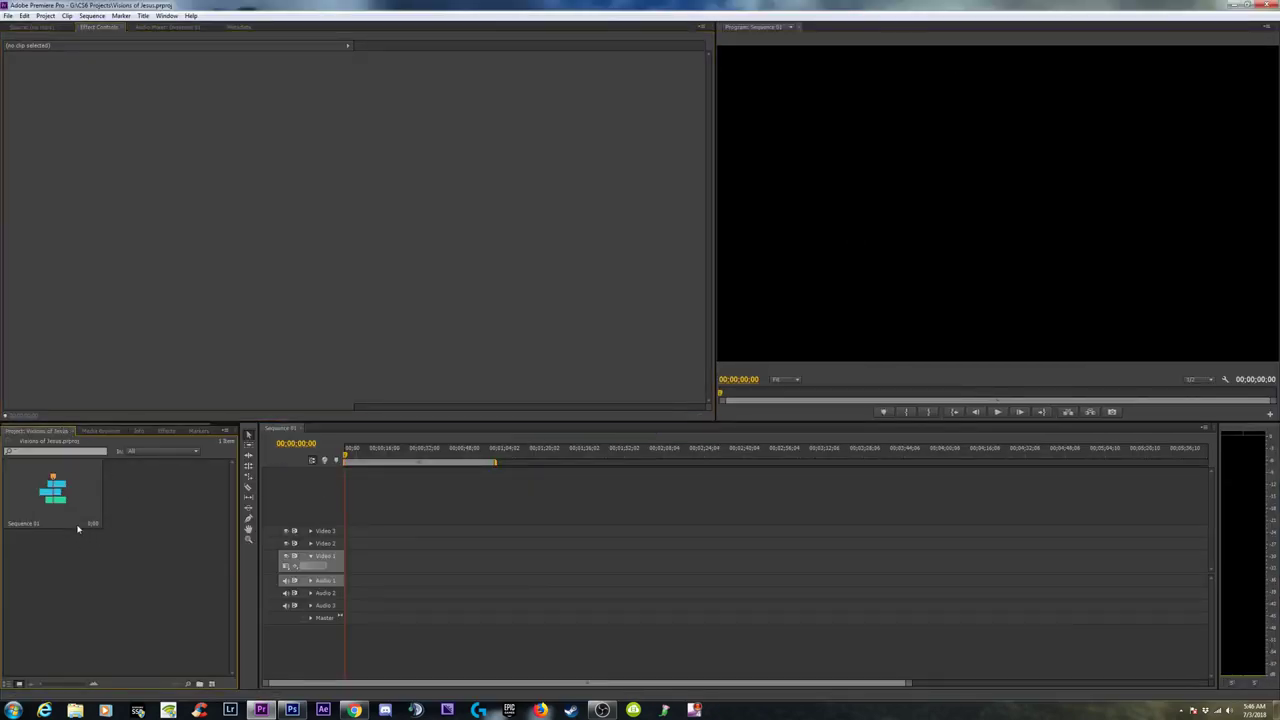
Step: Add 3rd Project.mp4 from the Video folder to the start of Sequence 01, changing the sequence settings to match the clip
left_click(75, 710)
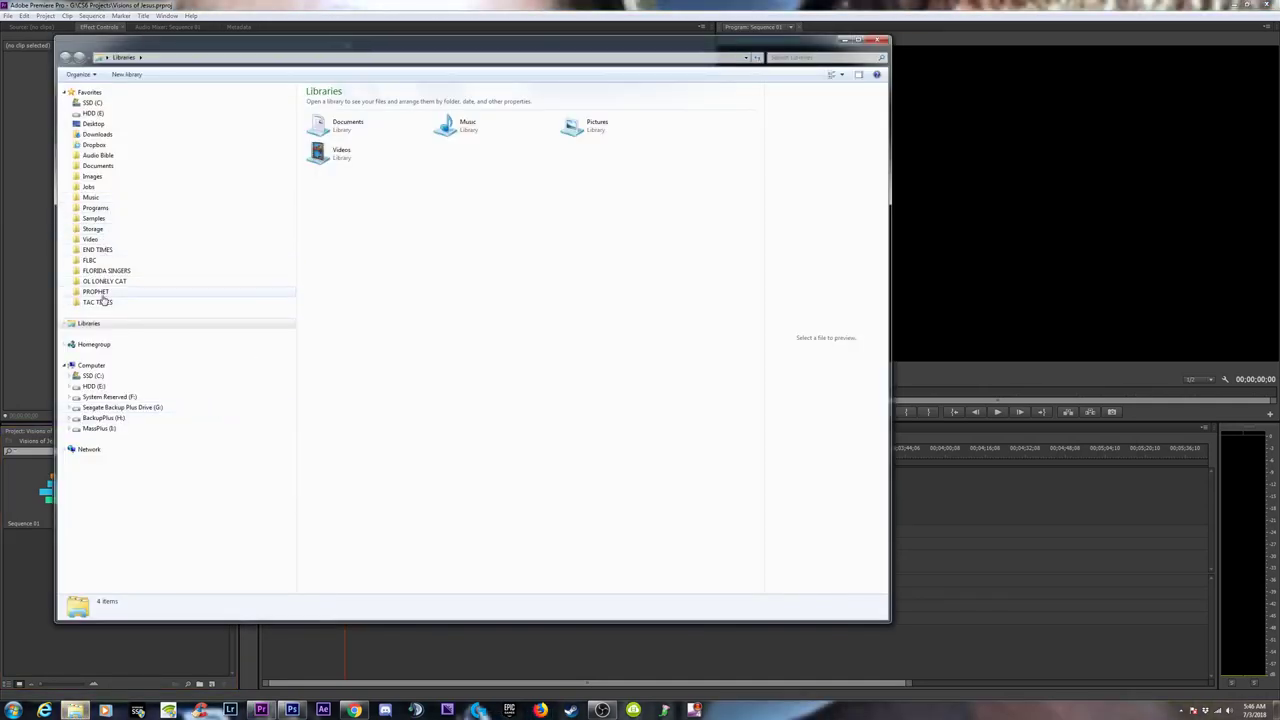
left_click(90, 239)
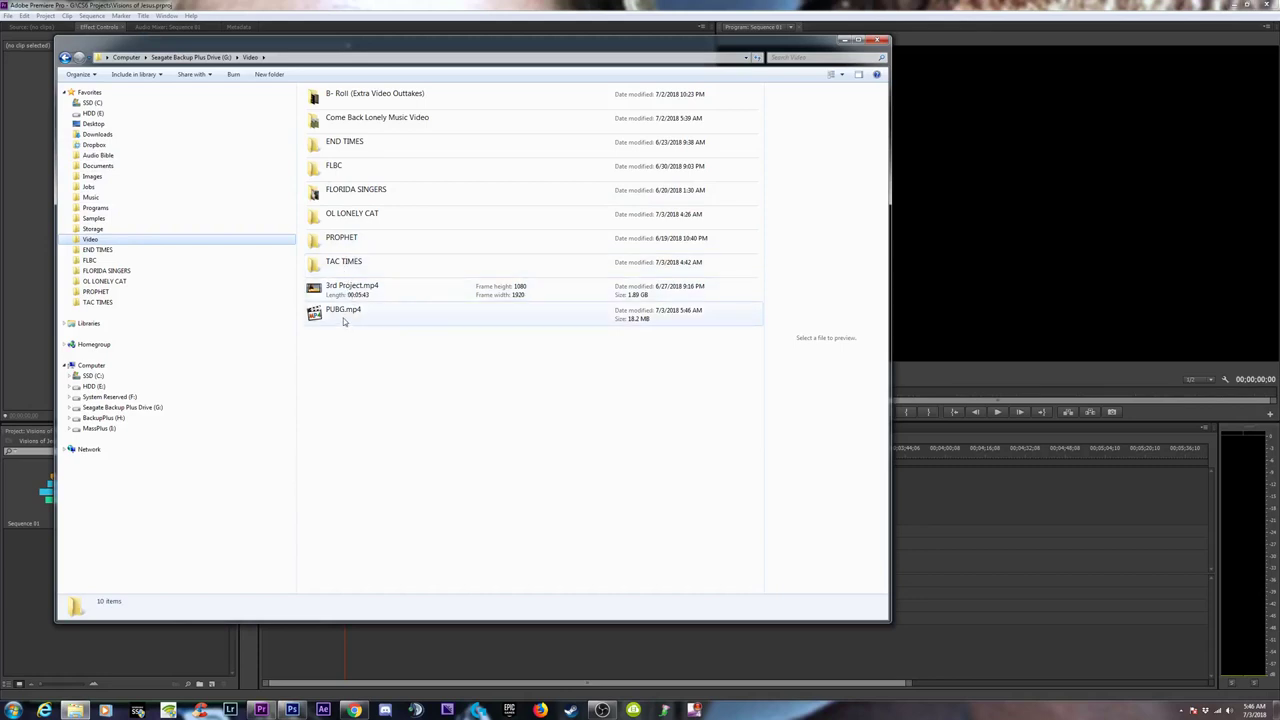
left_click(593, 287)
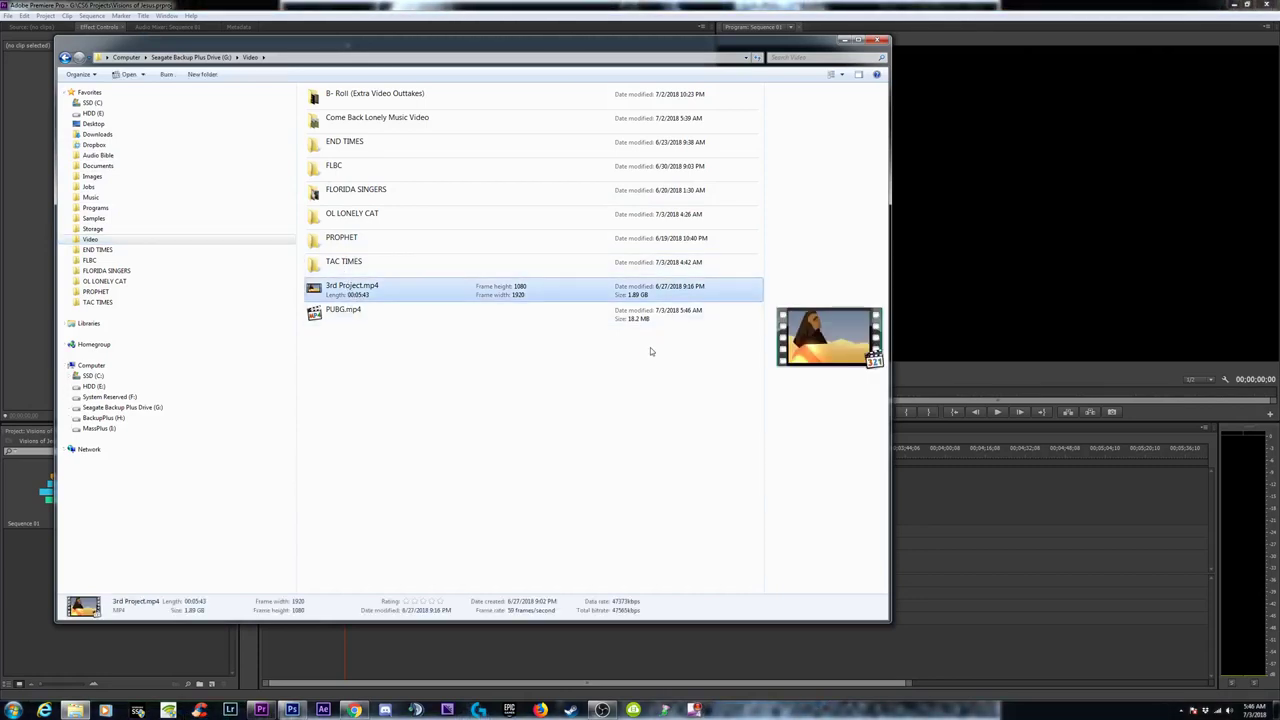
left_click_drag(366, 296, 922, 567)
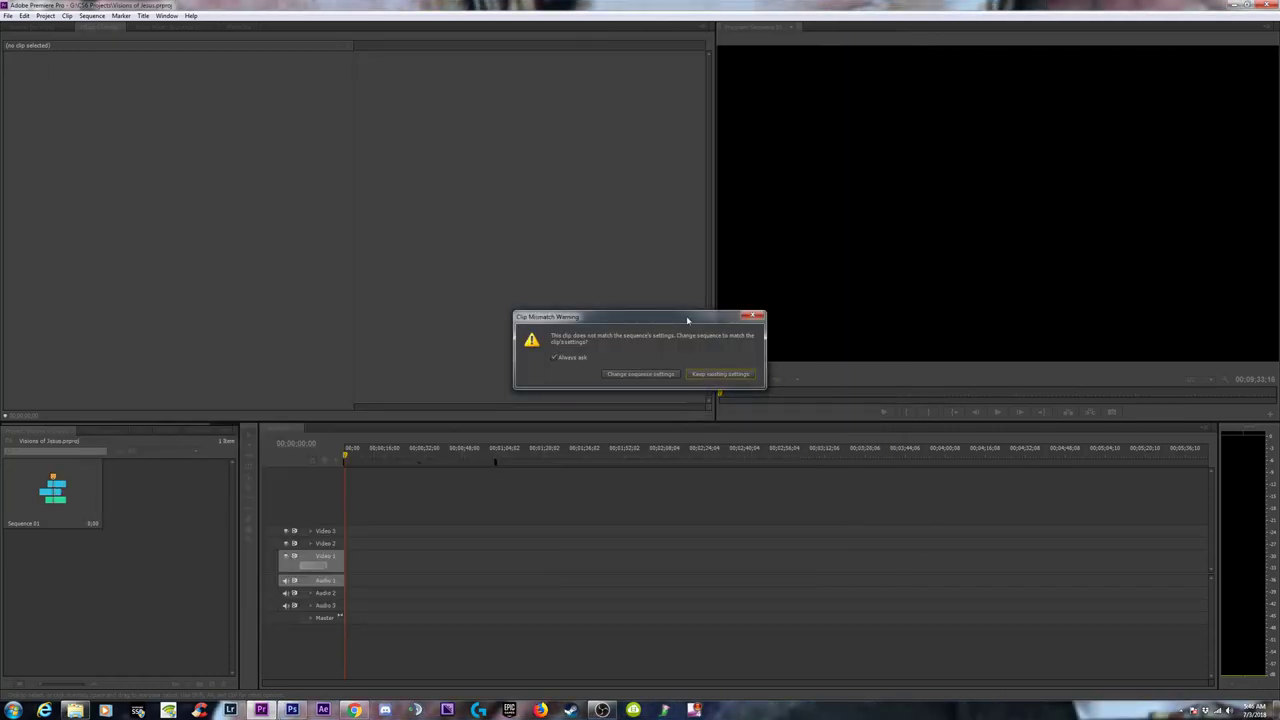
left_click(642, 374)
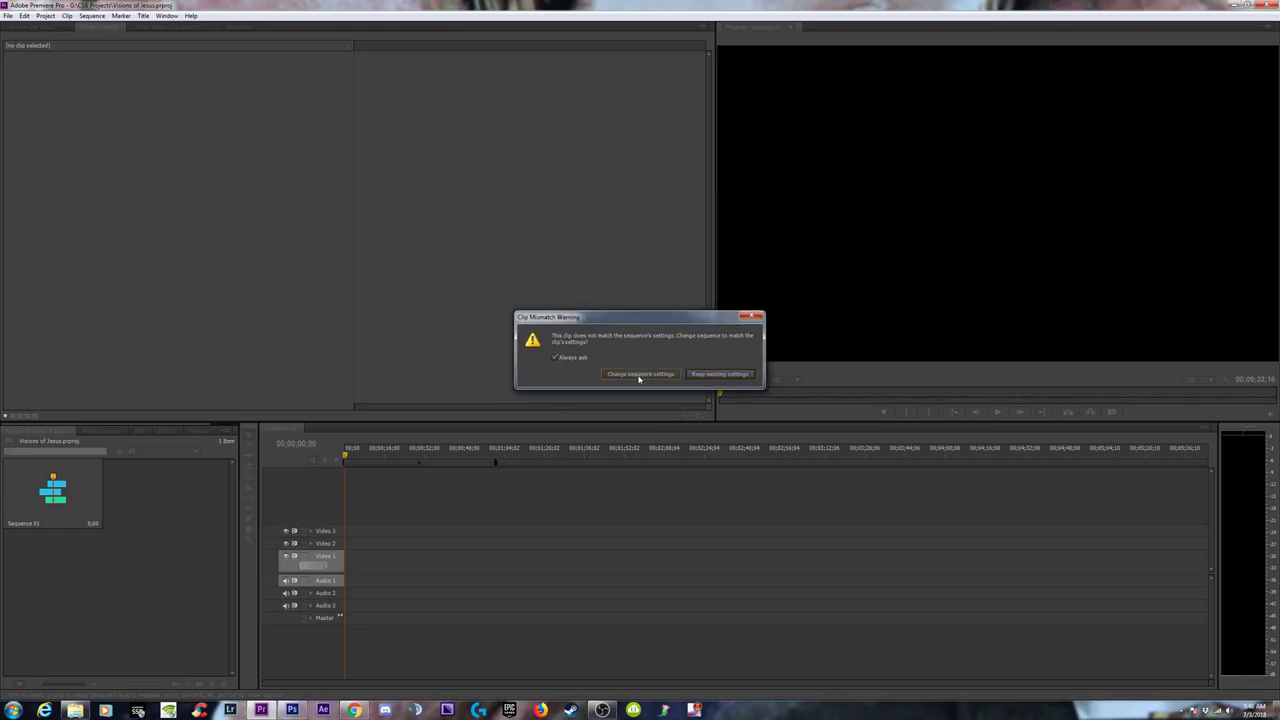
left_click(838, 553)
key("Delete")
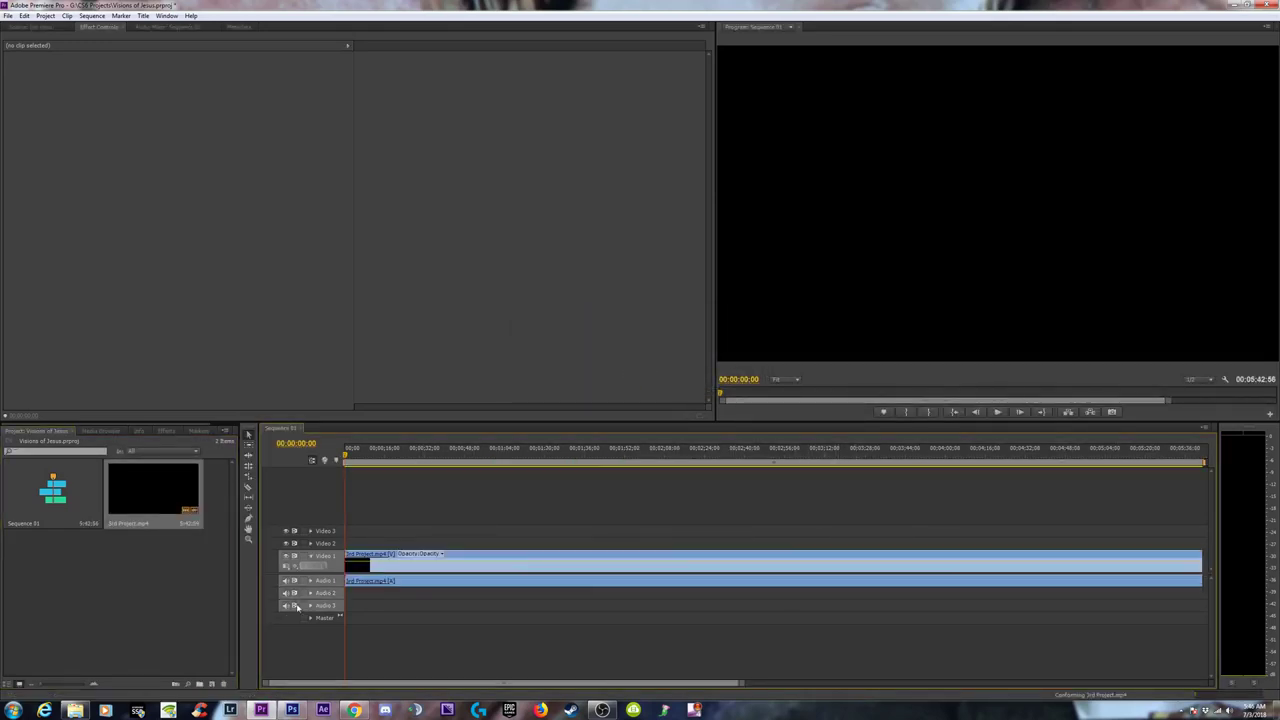
Step: Examine the image size, frame rate and audio format in the properties of the imported 3rd Project.mp4 clip
right_click(146, 500)
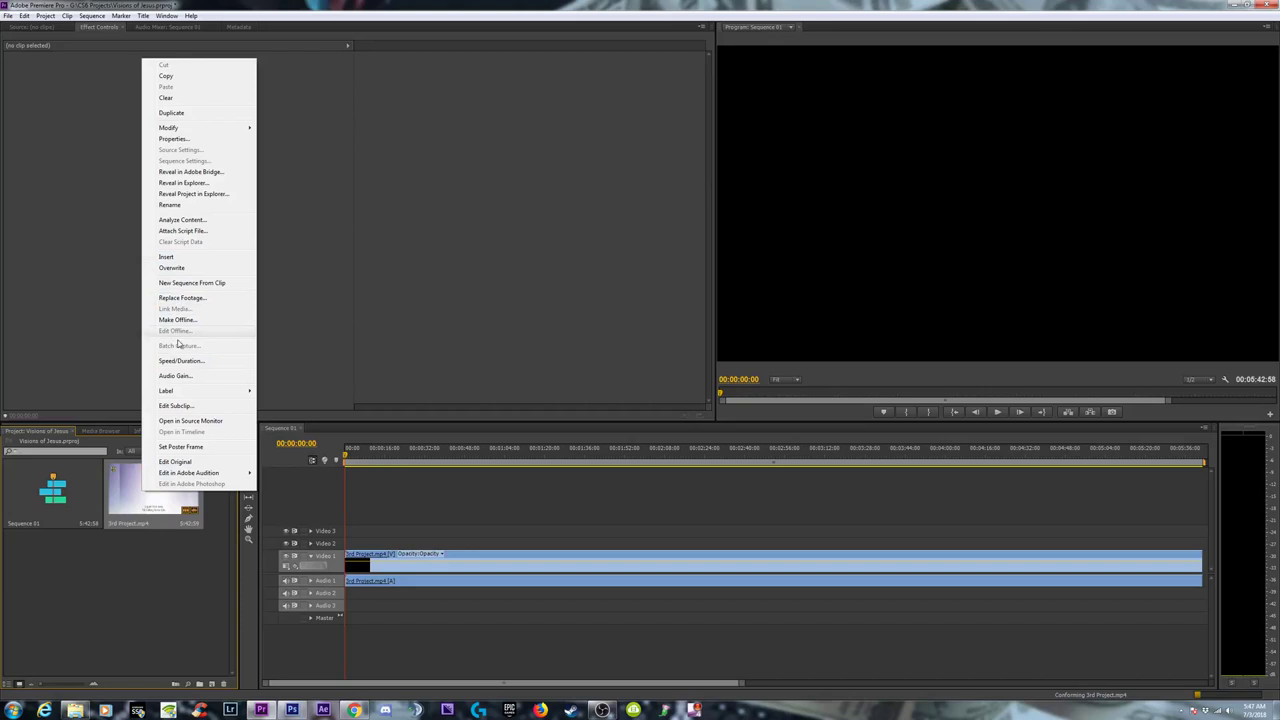
left_click(176, 139)
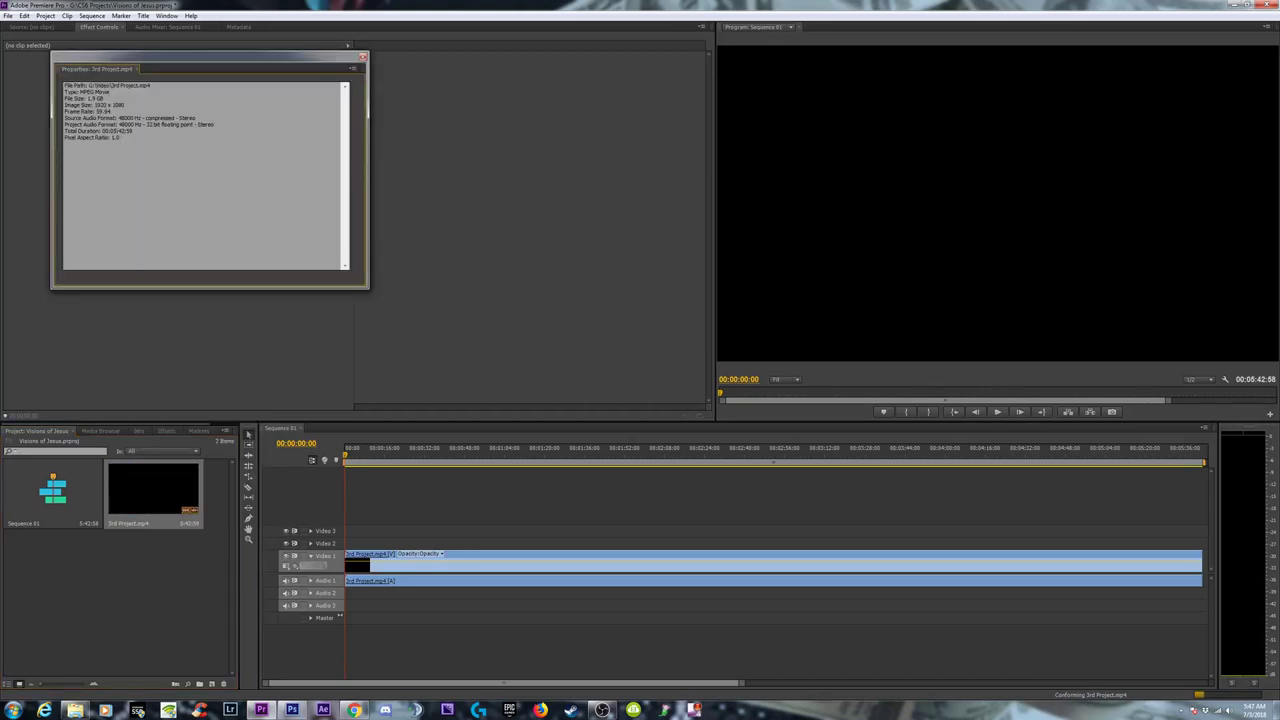
mouse_move(94, 111)
left_mouse_down()
mouse_move(127, 111)
mouse_move(93, 104)
left_mouse_up()
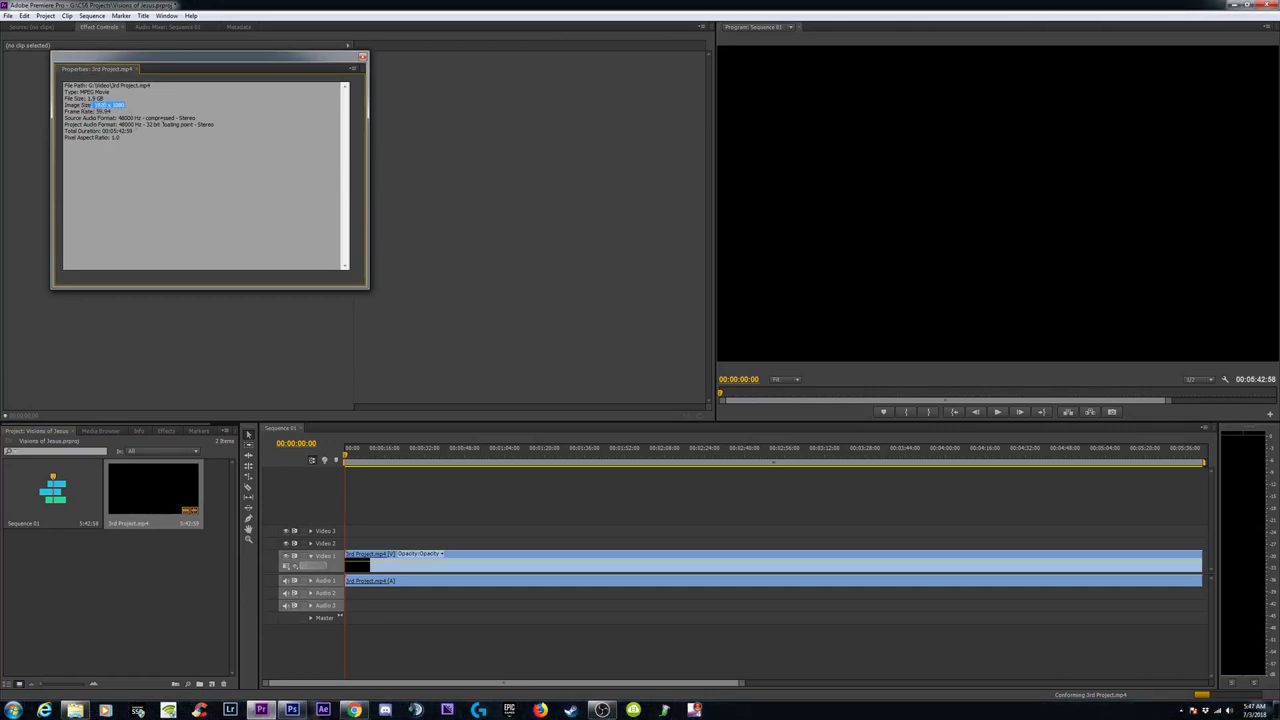
left_click_drag(135, 124, 64, 117)
left_click(262, 86)
left_click(362, 57)
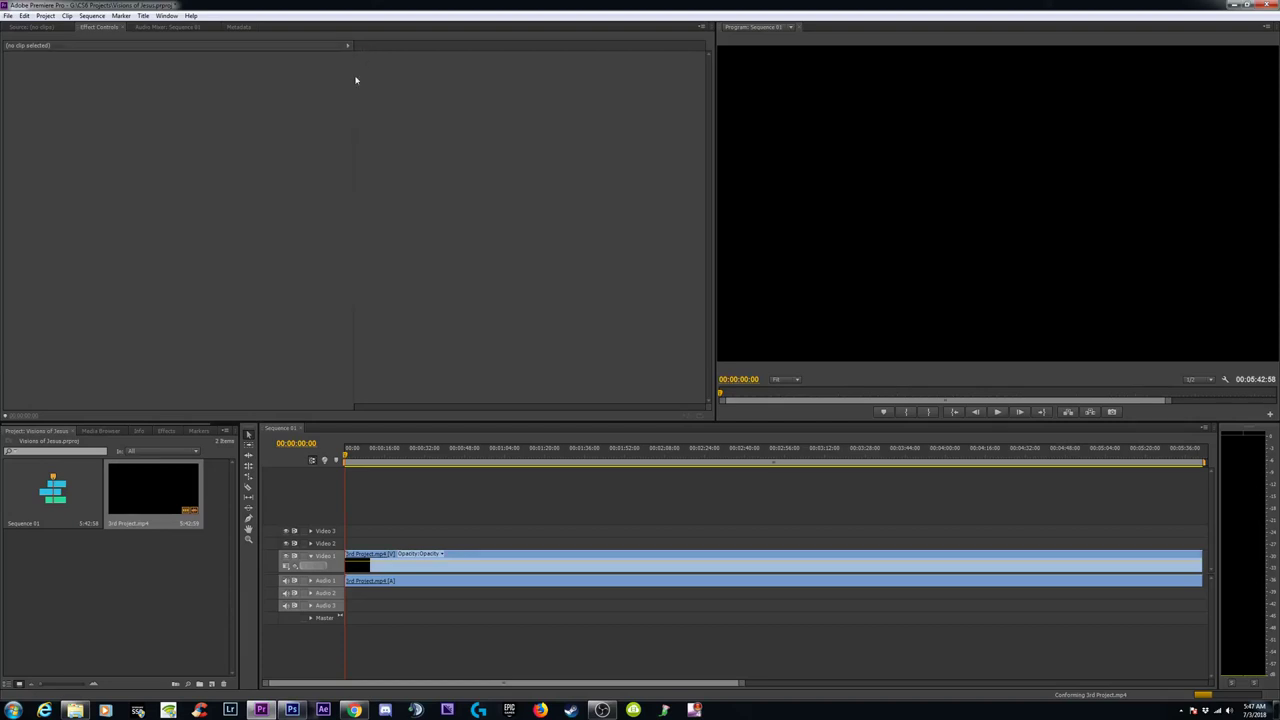
Step: Reveal 3rd Project.mp4 in Explorer and check the data rate in its detailed file properties
right_click(143, 503)
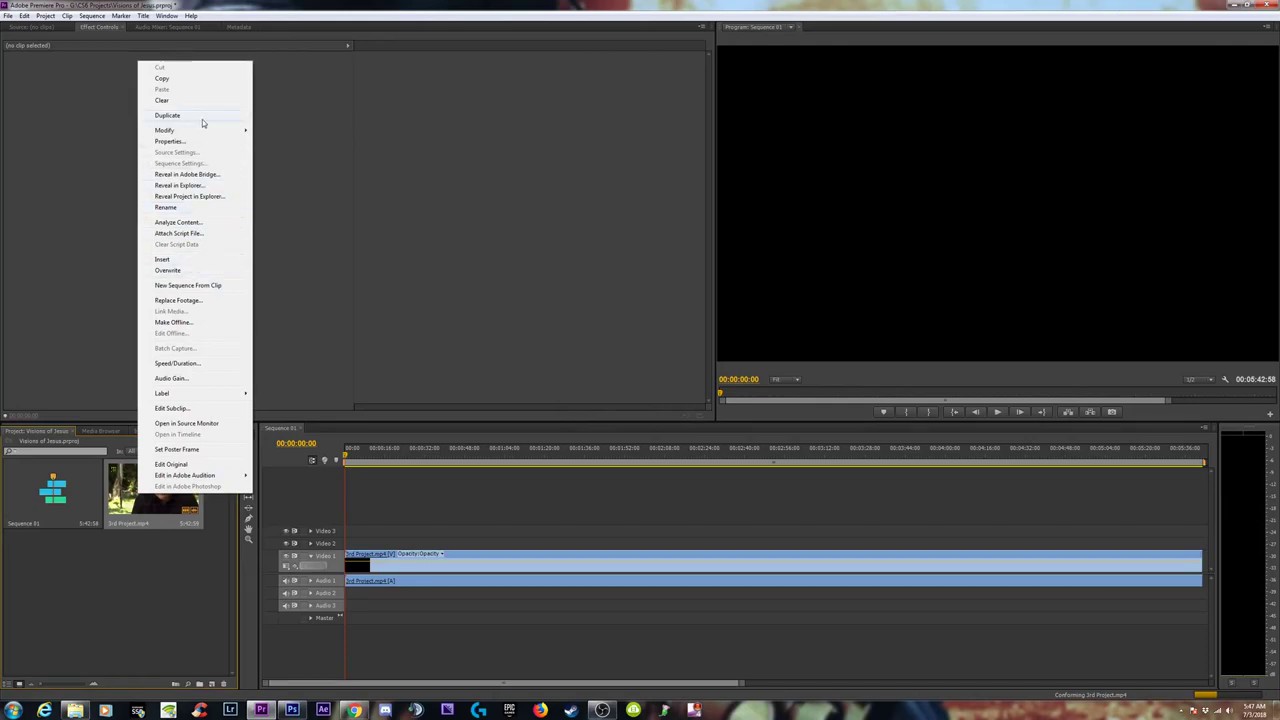
left_click(185, 186)
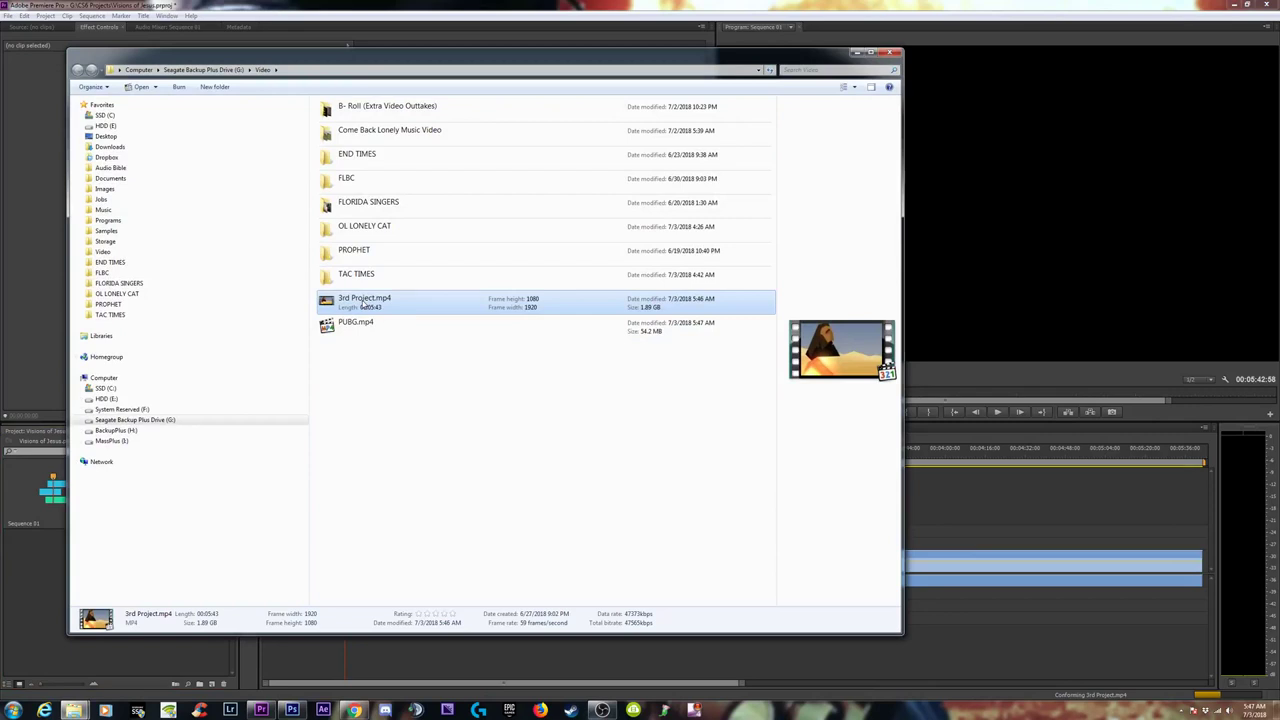
right_click(363, 305)
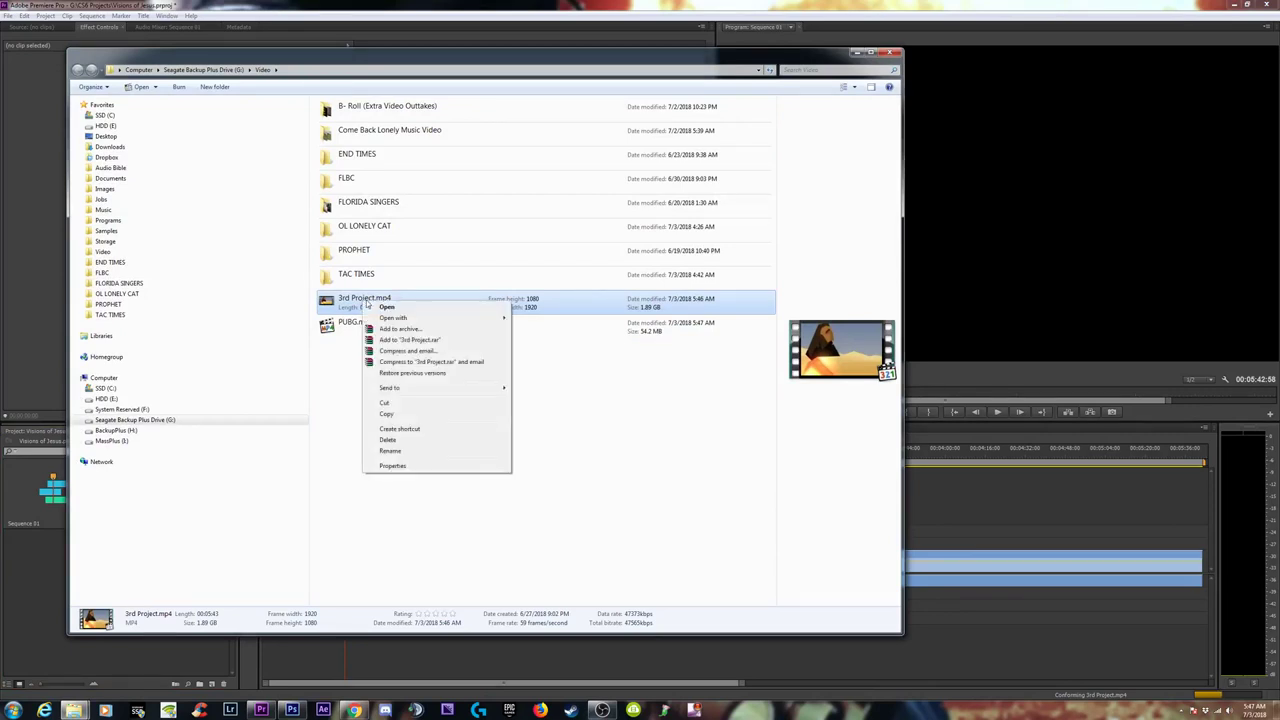
left_click(400, 468)
left_click(429, 324)
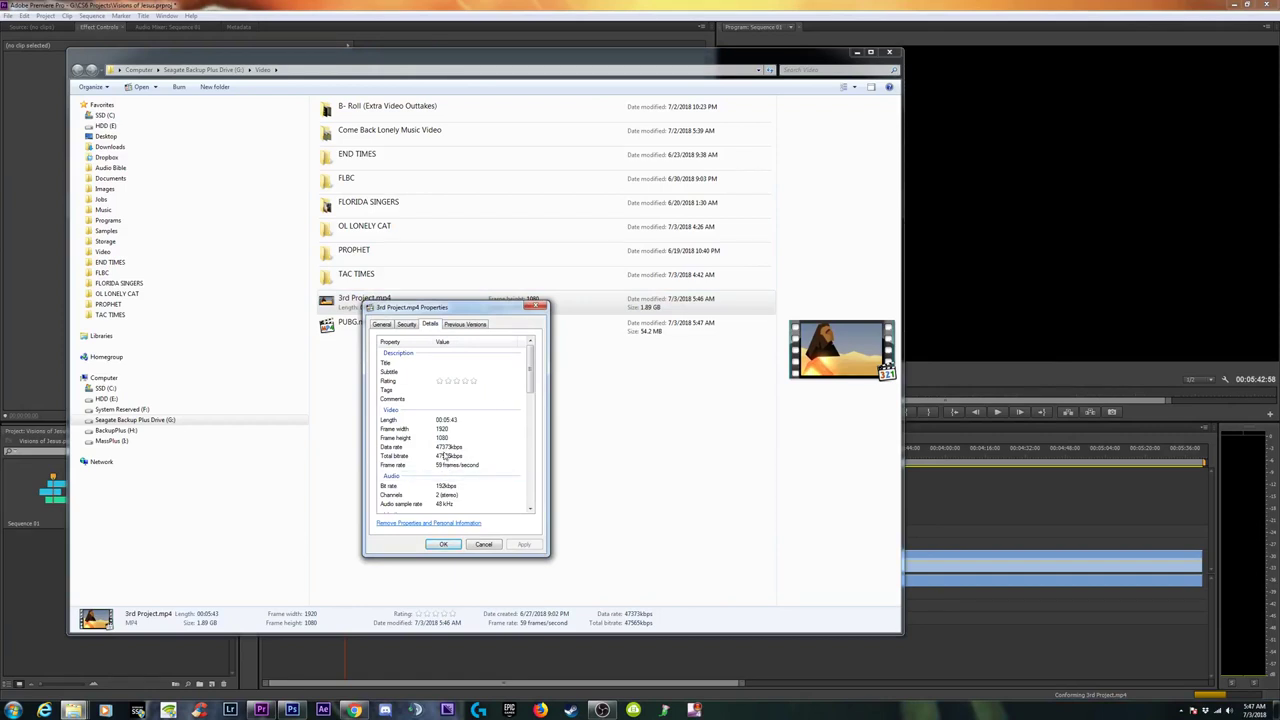
left_click(440, 447)
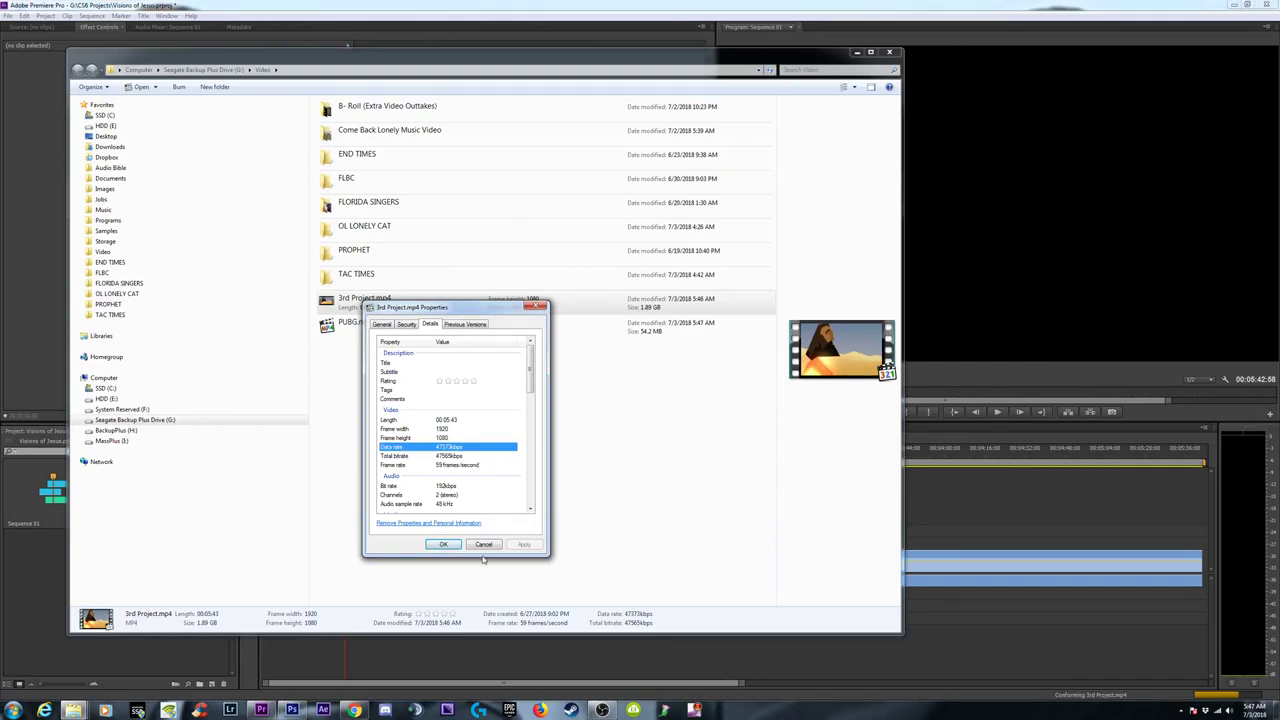
left_click(446, 545)
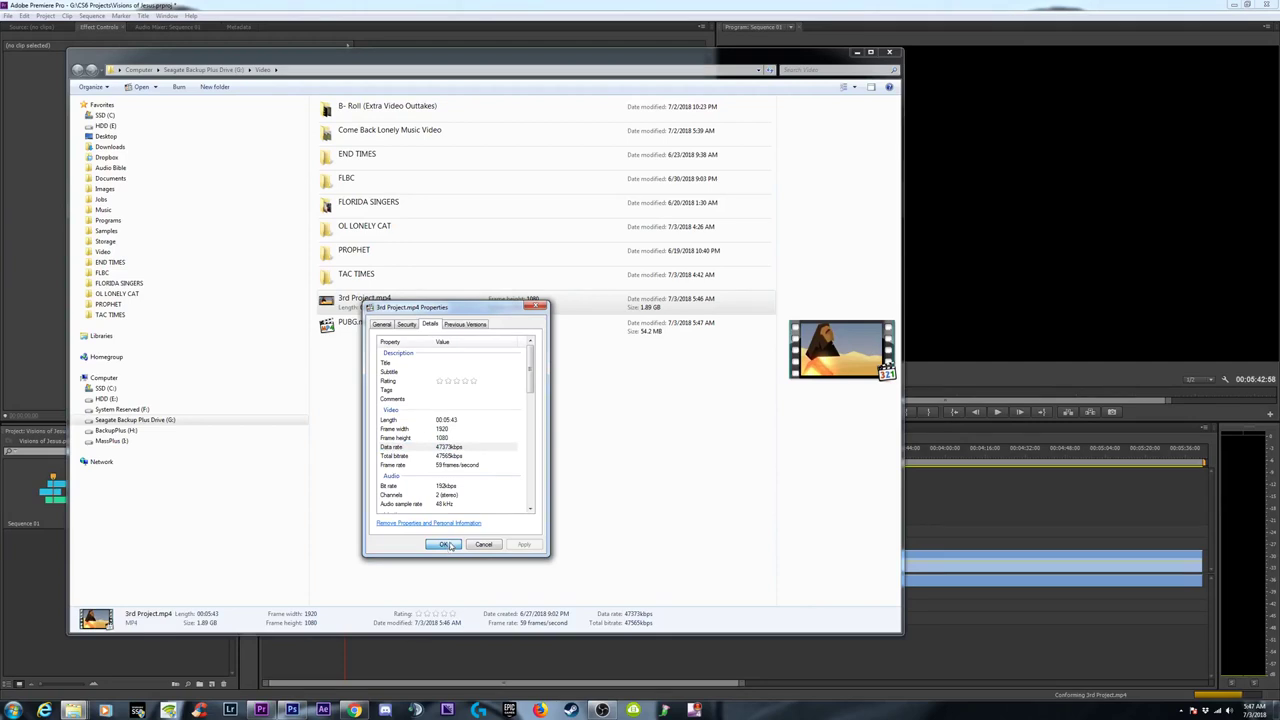
left_click(540, 307)
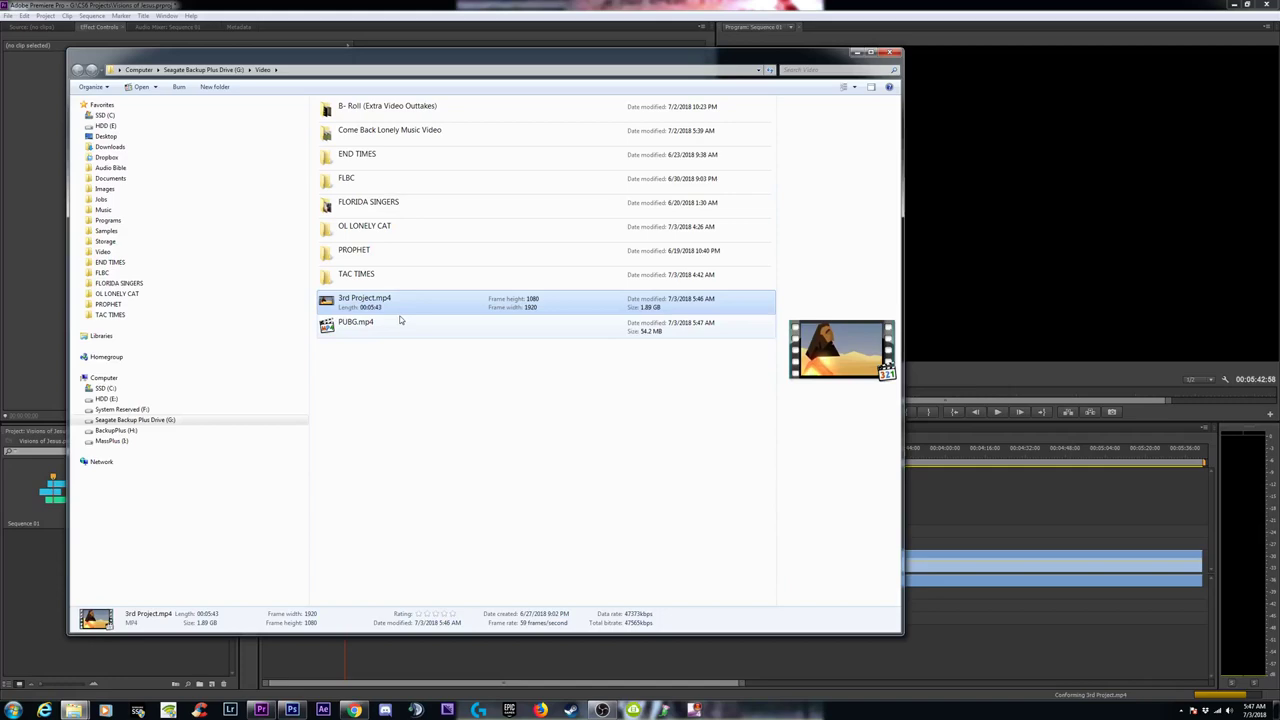
left_click(857, 54)
Step: Move the playhead past the clip's end and expand the Audio 1 track to show its waveform
key("minus")
key("minus")
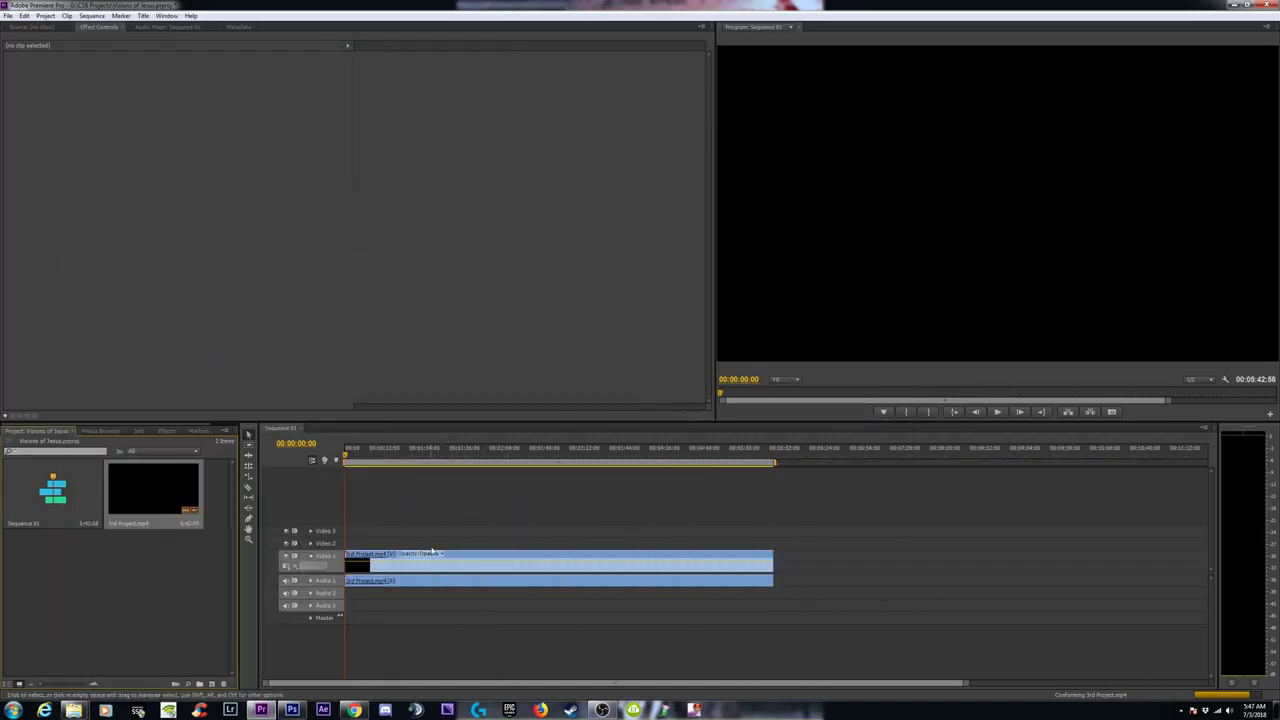
left_click_drag(670, 458, 683, 458)
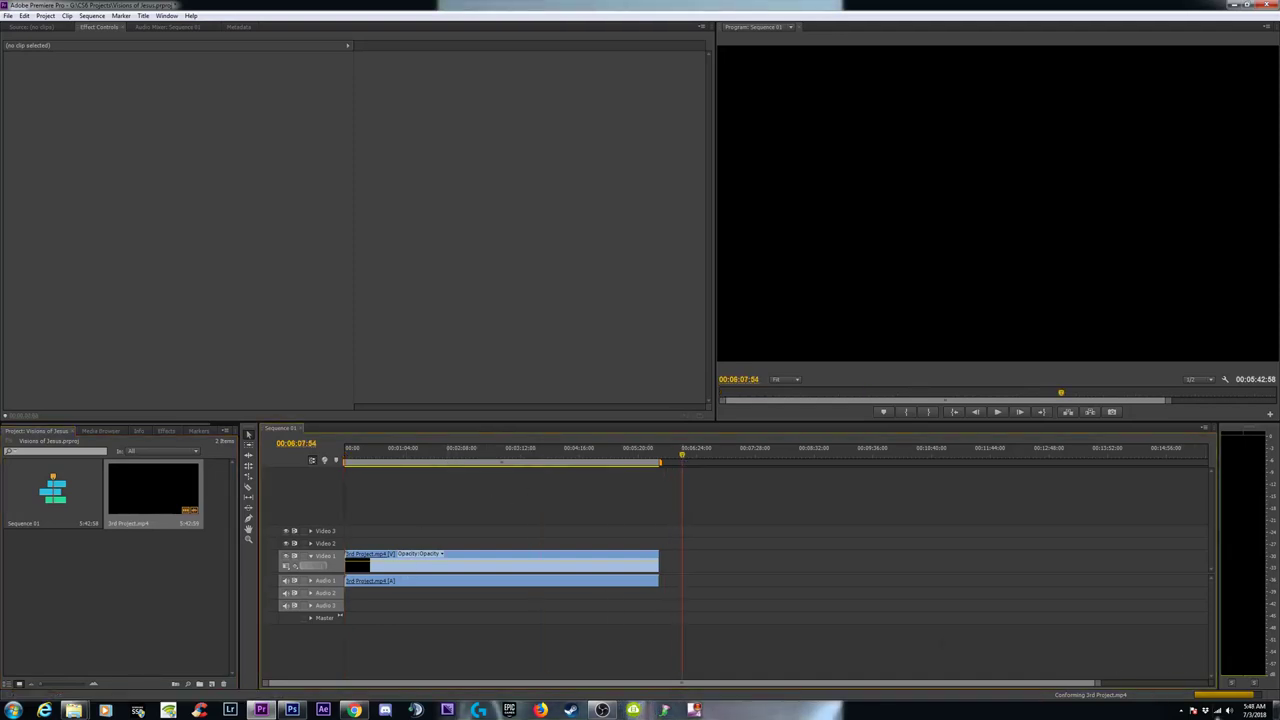
left_click(311, 581)
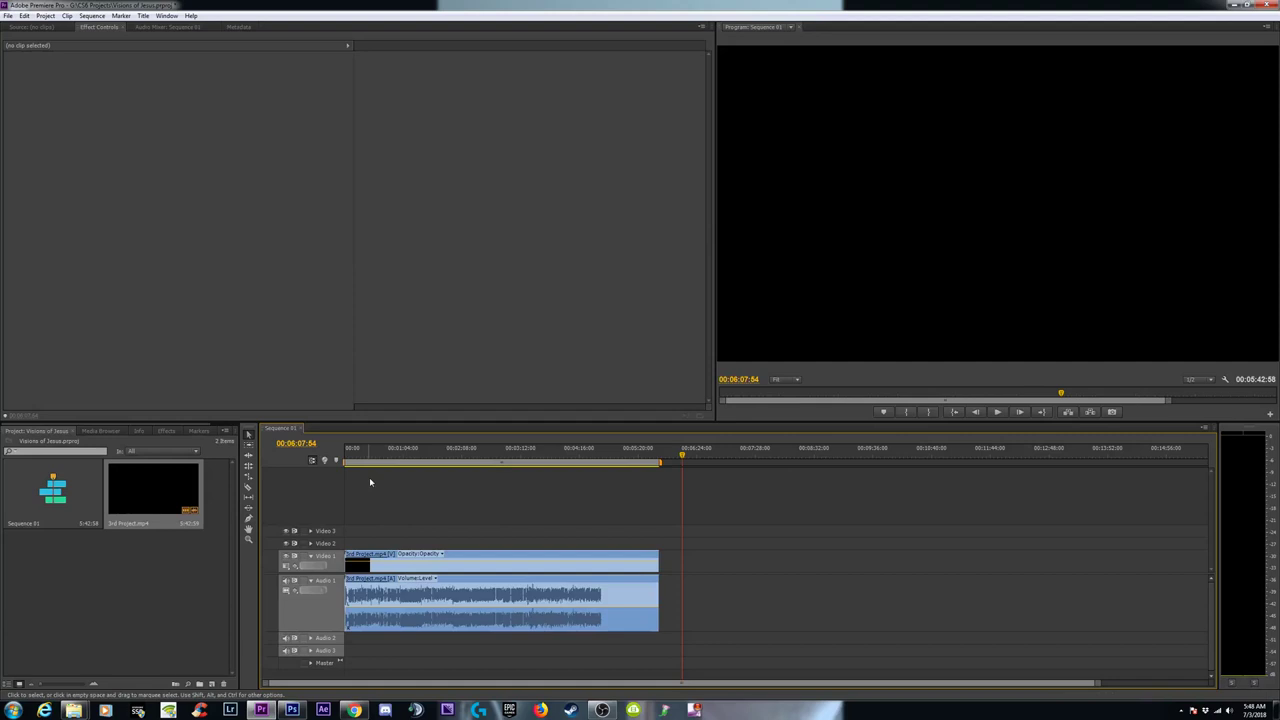
Step: Play the sequence from its beginning through the tac times title intro, stopping just after it ends
left_click_drag(443, 453, 305, 472)
key("=")
key("=")
key("=")
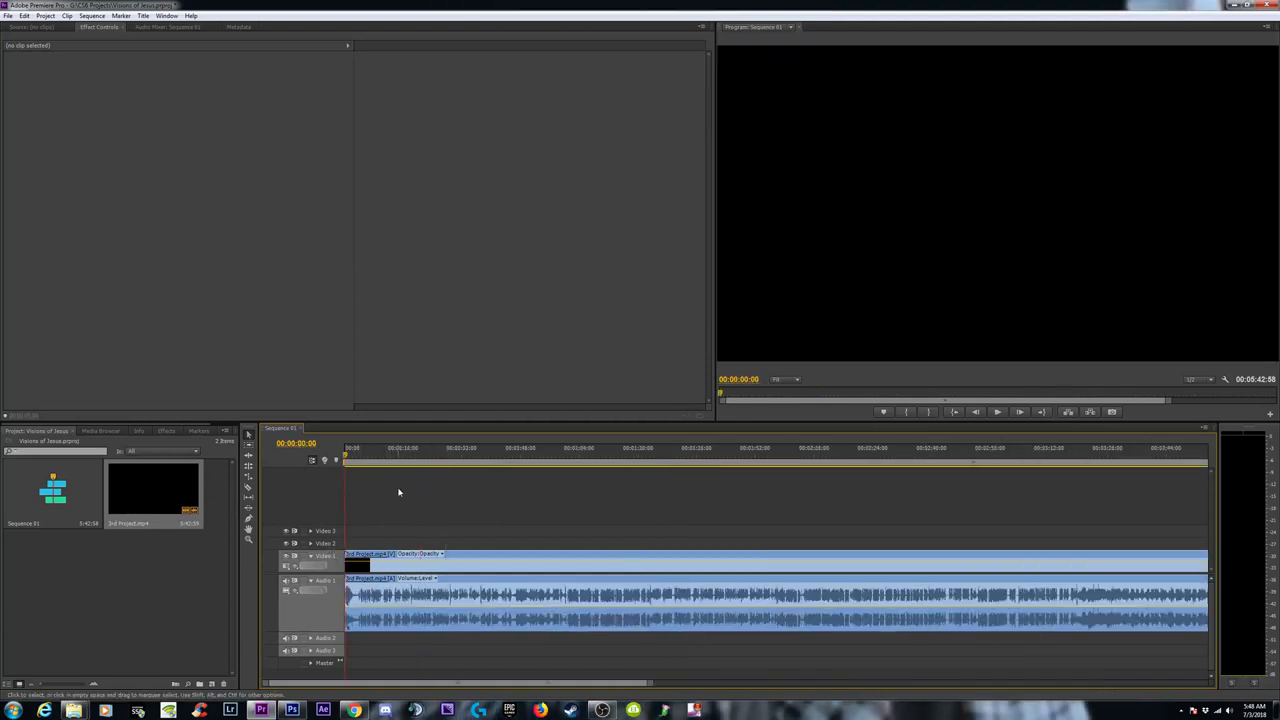
key("equal")
key("equal")
key("equal")
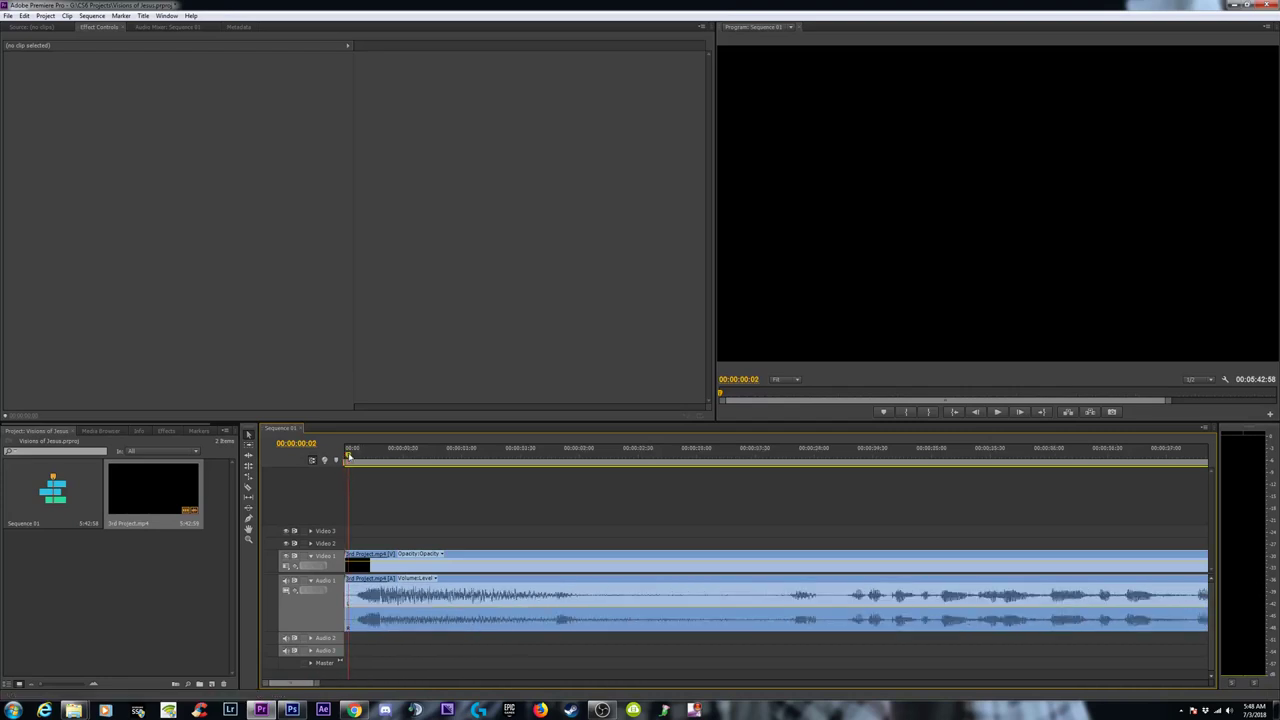
key("space")
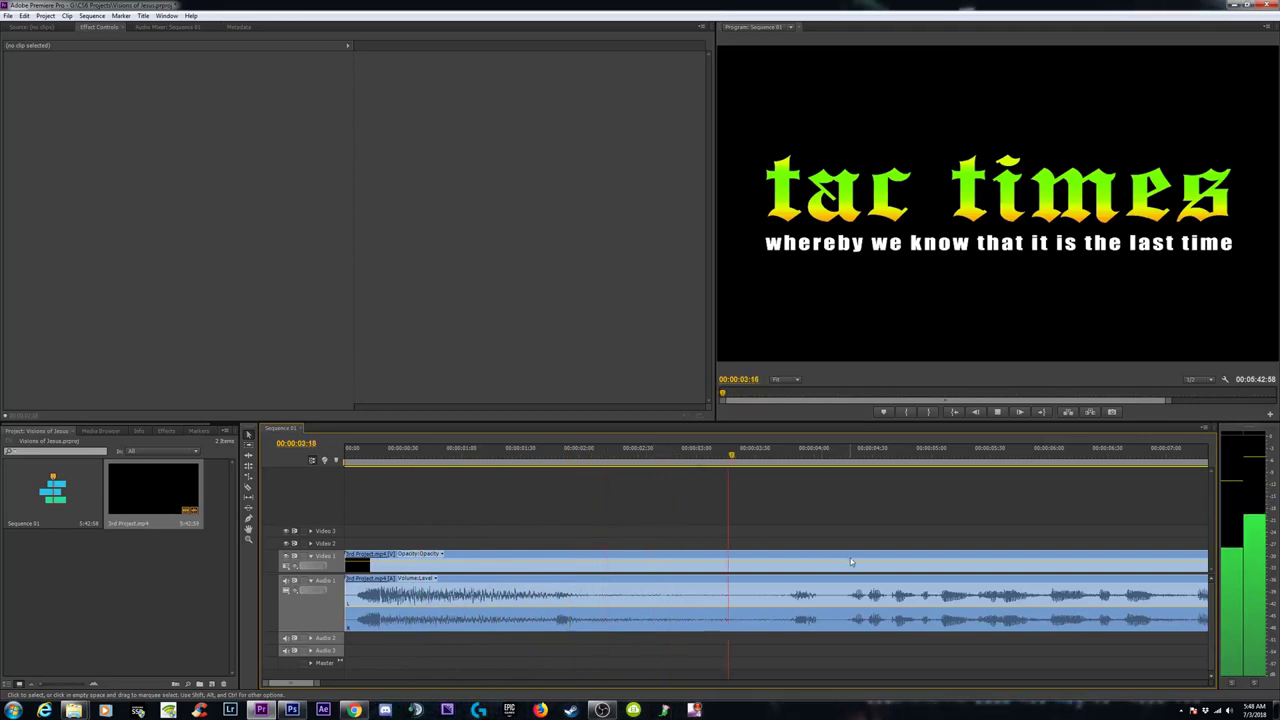
key("space")
Step: Split the clip with the Razor tool at 00;00;04;02, on the first frame after the title intro
key("Left")
key("Left")
key("Left")
key("Left")
key("Left")
key("Left")
key("Left")
key("Left")
key("Left")
key("Left")
key("Right")
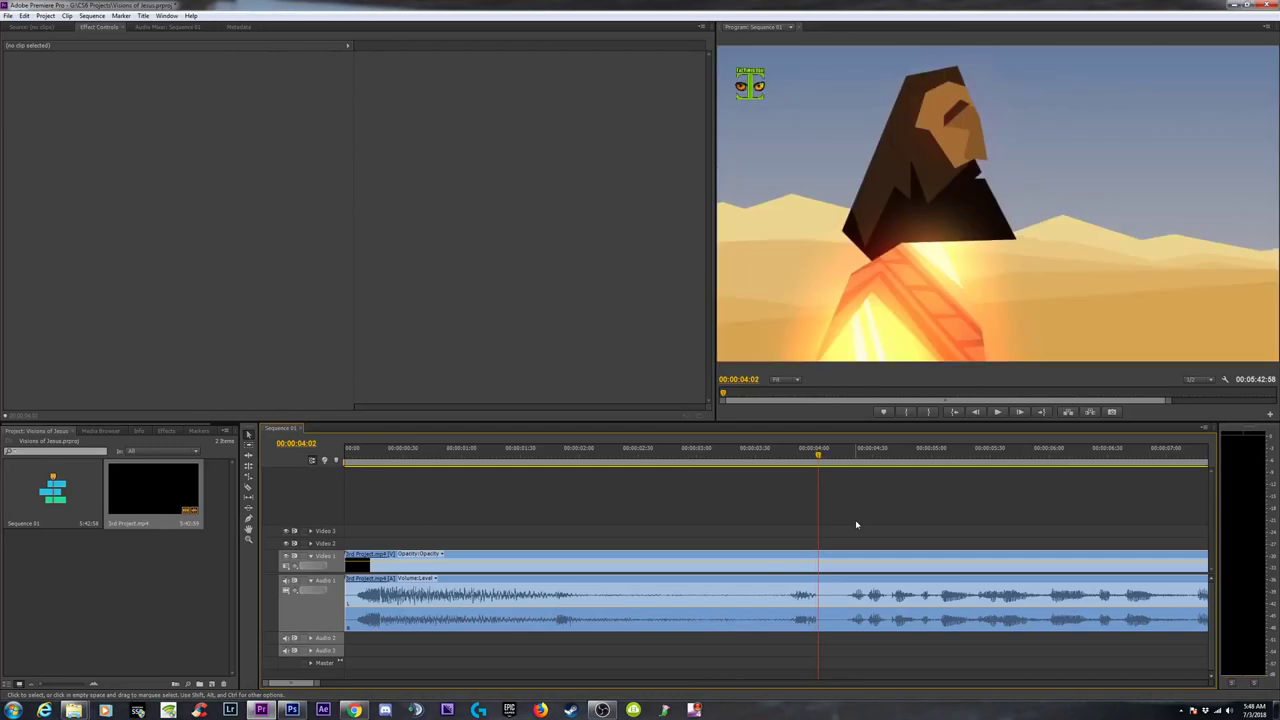
key("c")
left_click(819, 567)
key("v")
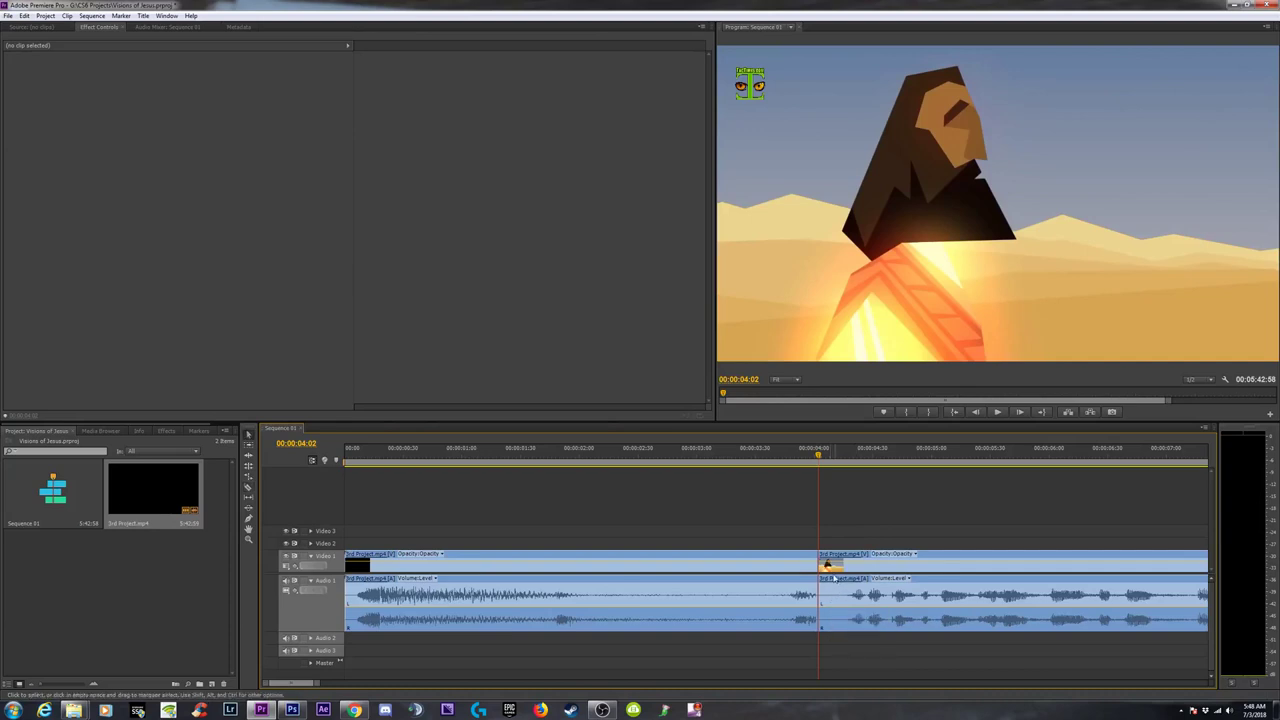
Step: Delete the intro segment's video and audio before the cut and close the gap it leaves
left_click_drag(680, 527, 610, 662)
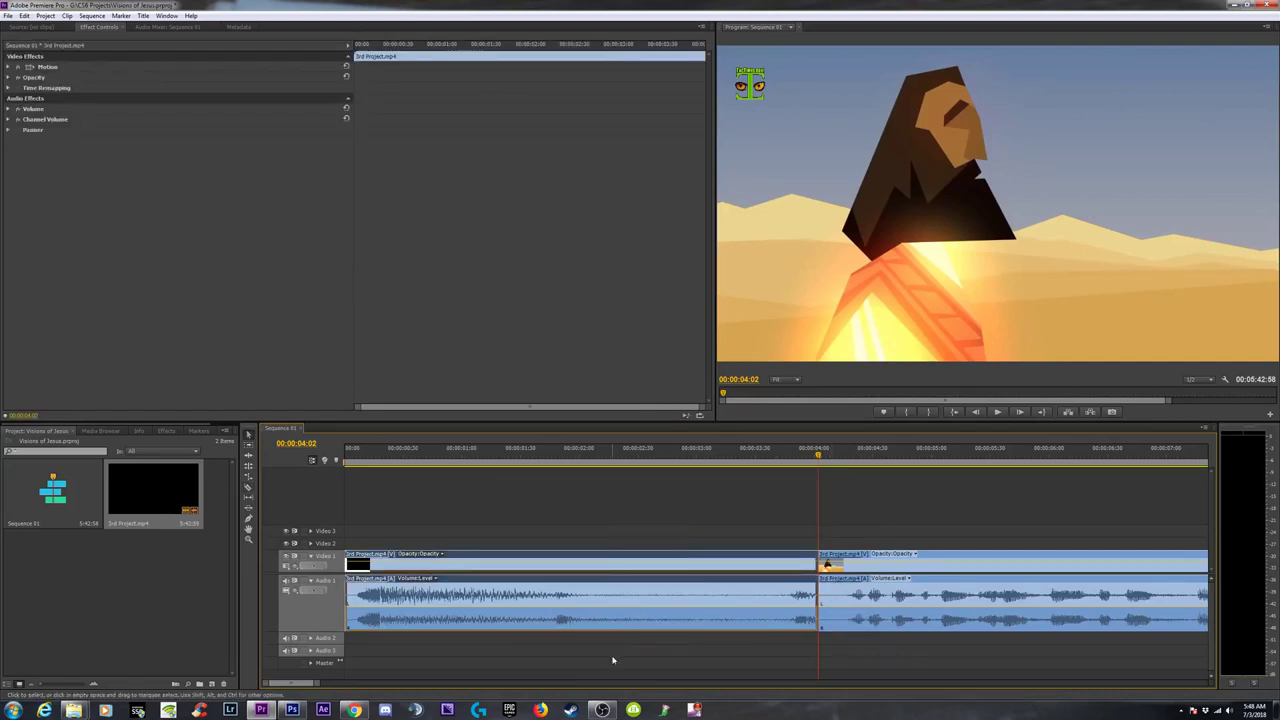
key("Delete")
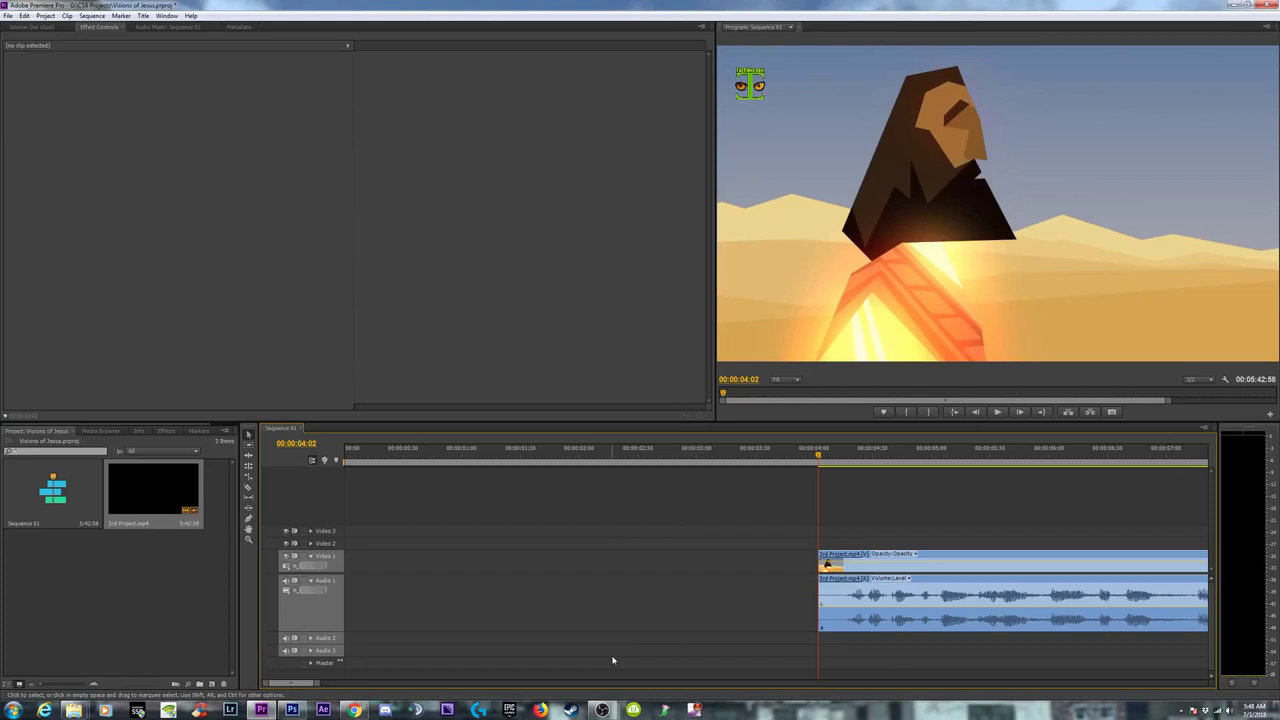
left_click(737, 563)
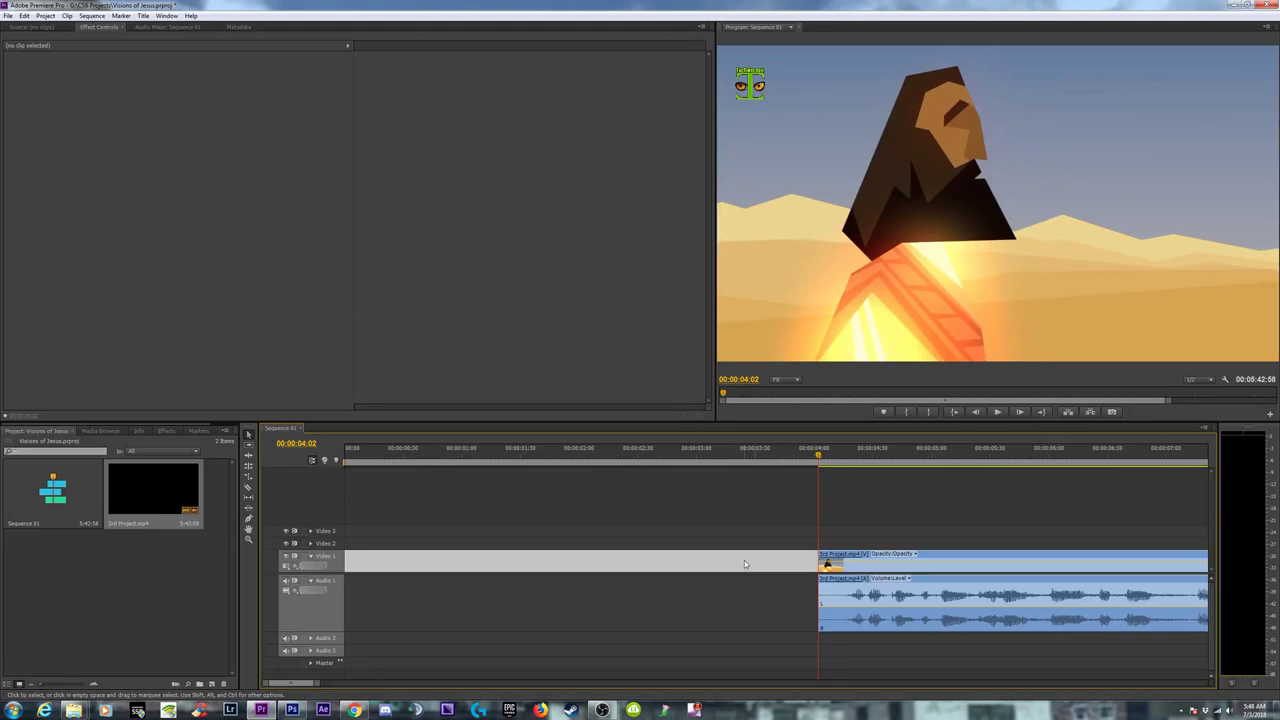
key("Delete")
Step: Play the trimmed sequence from its beginning to check the new opening
key("minus")
key("minus")
key("Home")
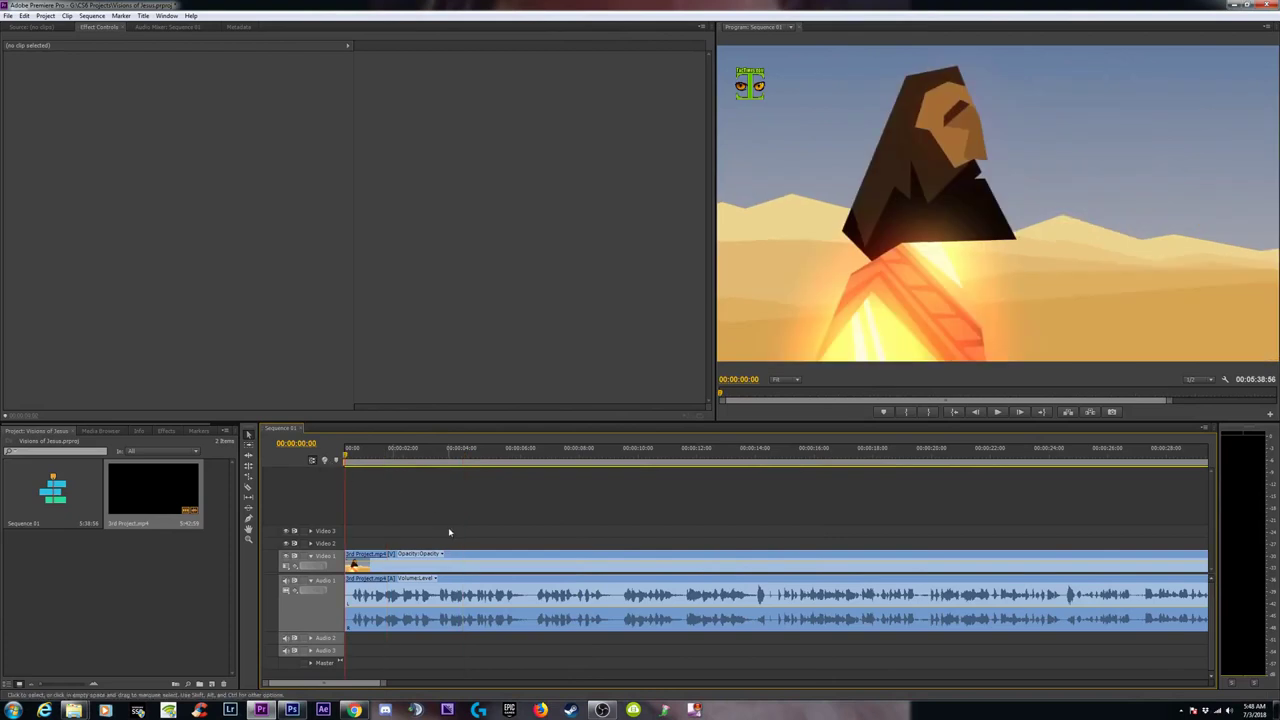
key("space")
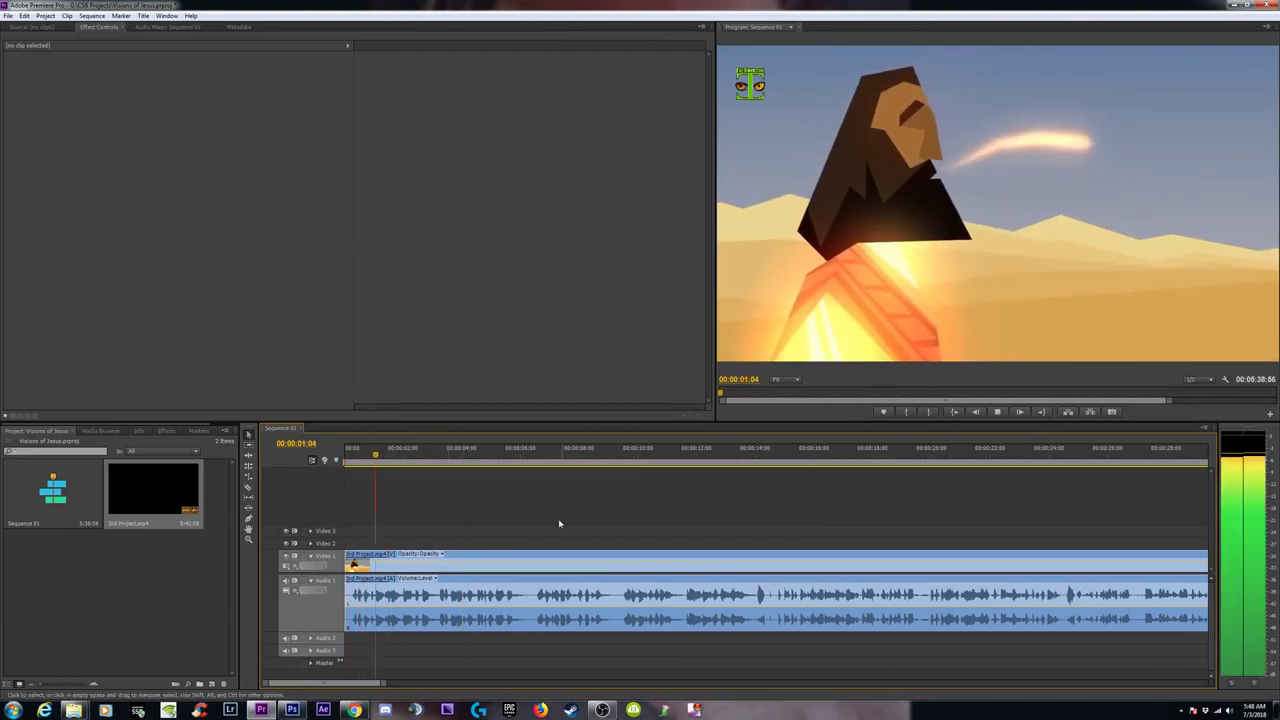
Step: Insert the cut title intro into the sequence at 00:00:14:01, on the first black frame after the desert animation
left_click_drag(448, 457, 748, 468)
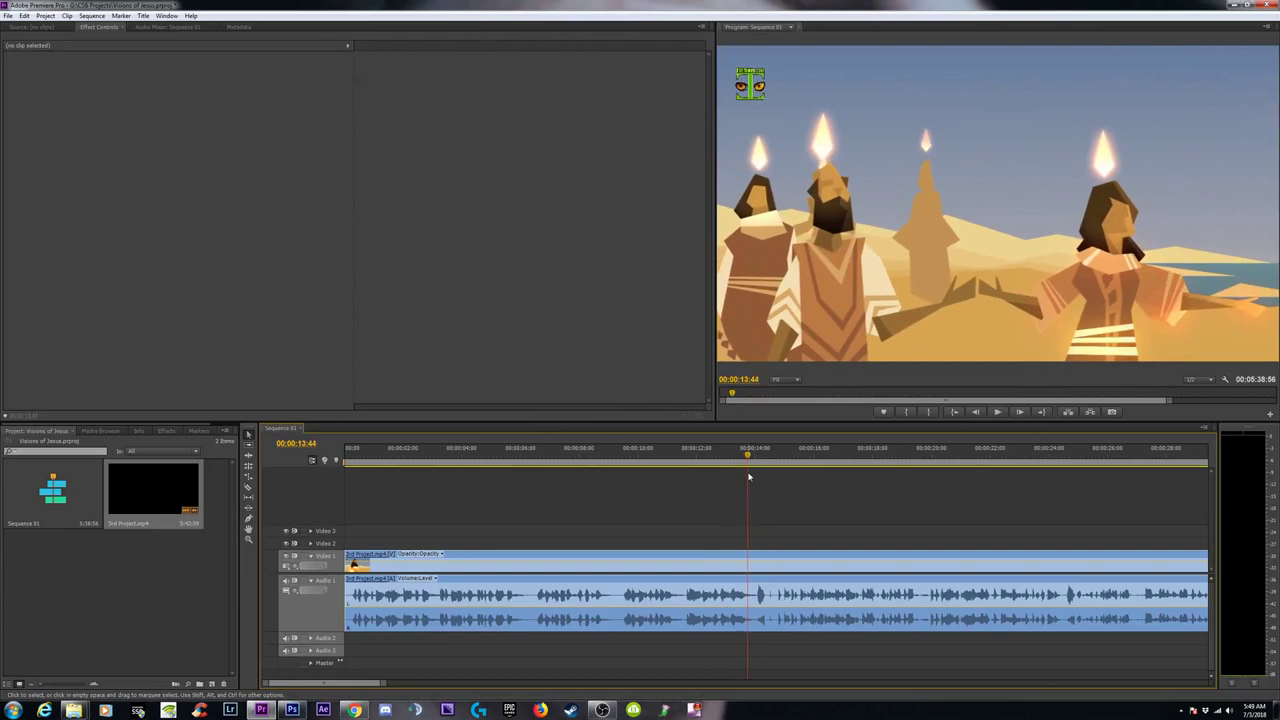
key("space")
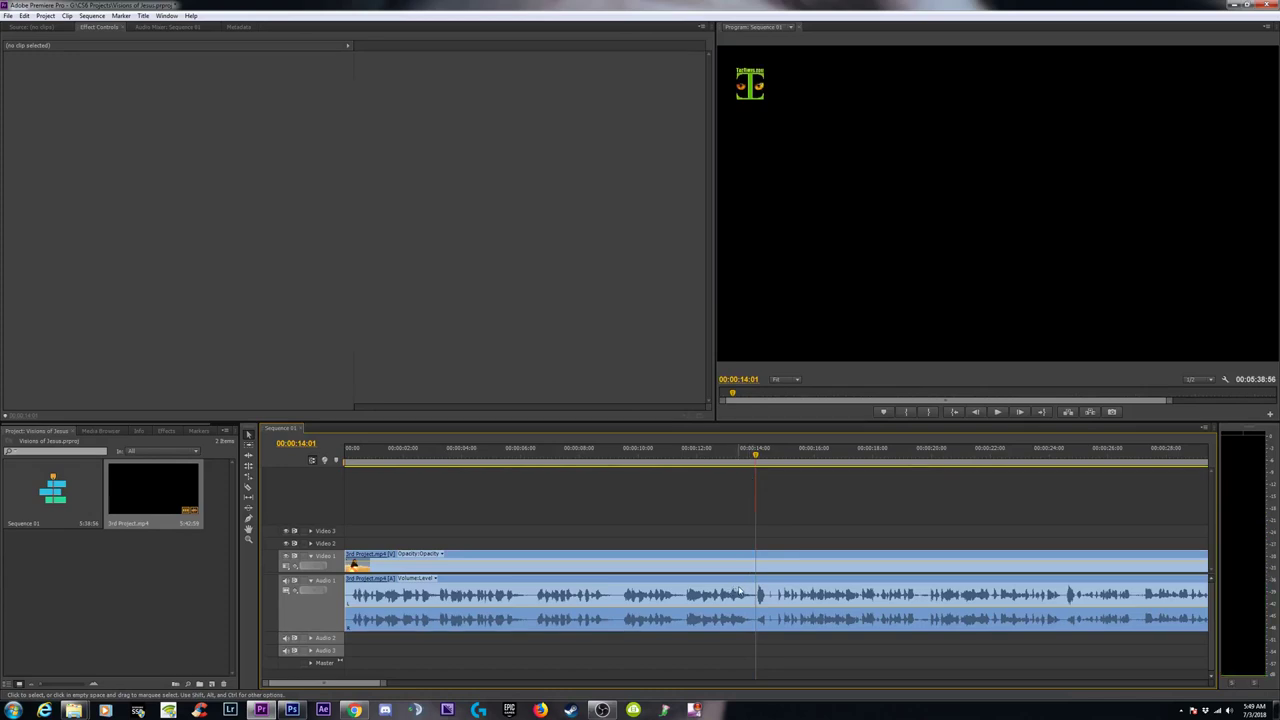
left_click(24, 16)
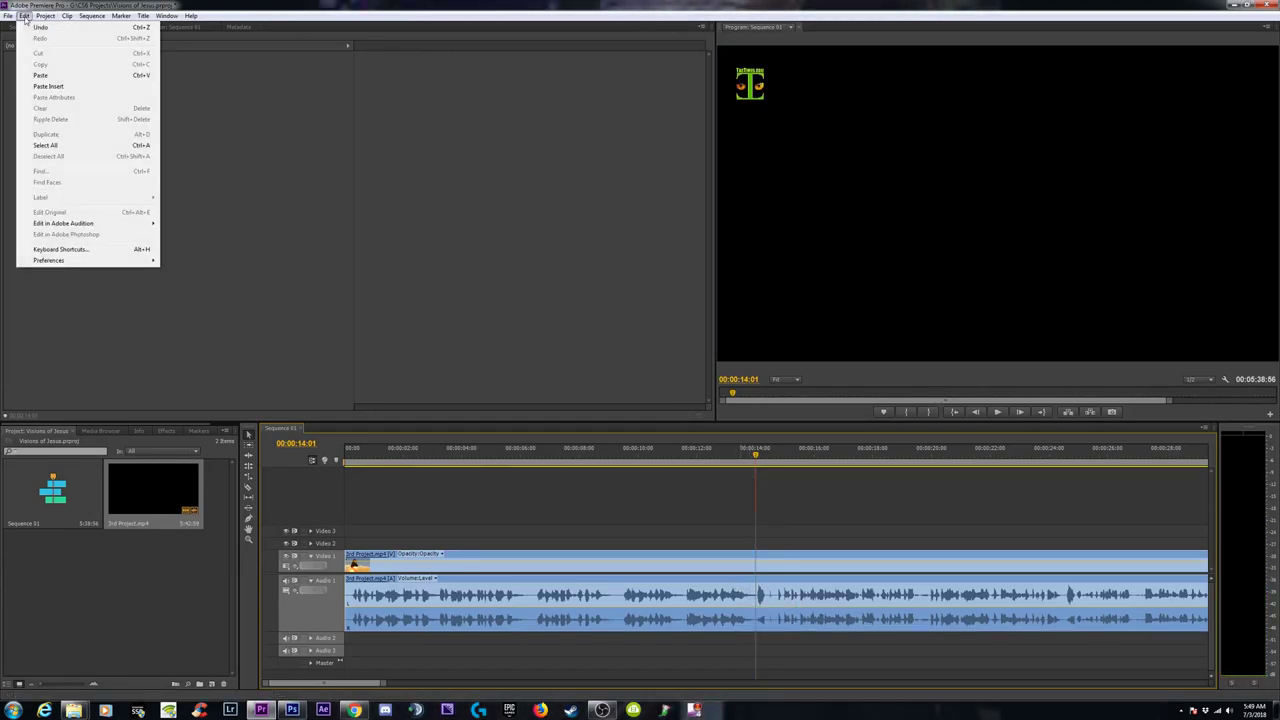
left_click(46, 87)
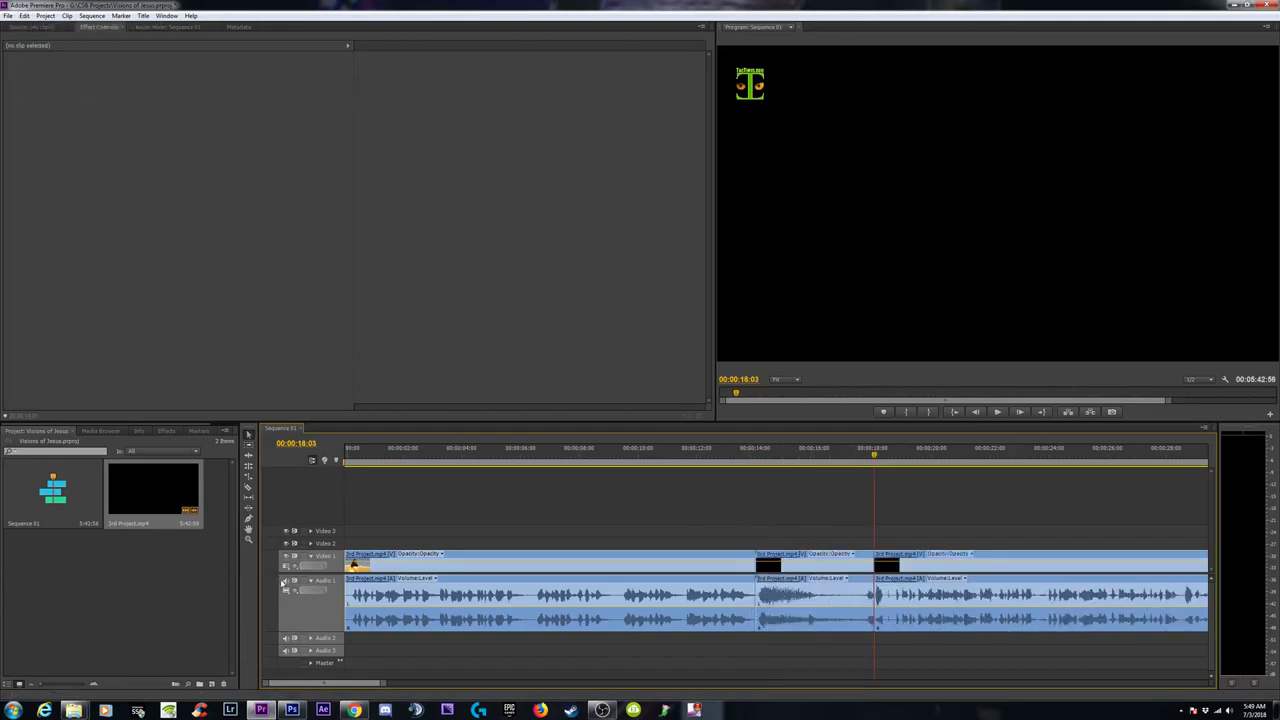
Step: Split the clip with the Razor tool at 00:00:18:20, on the first frame of the TBN studio scene after the static
key("=")
key("=")
key("=")
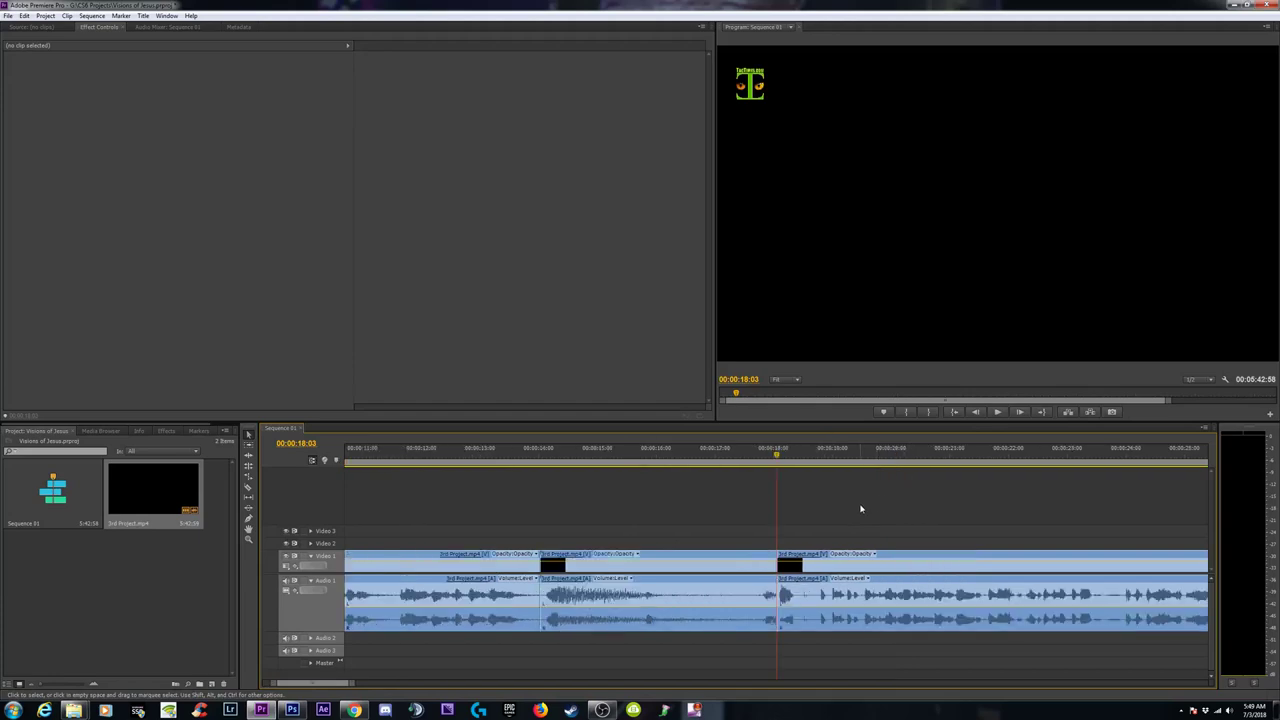
left_click_drag(777, 455, 845, 461)
key("Left")
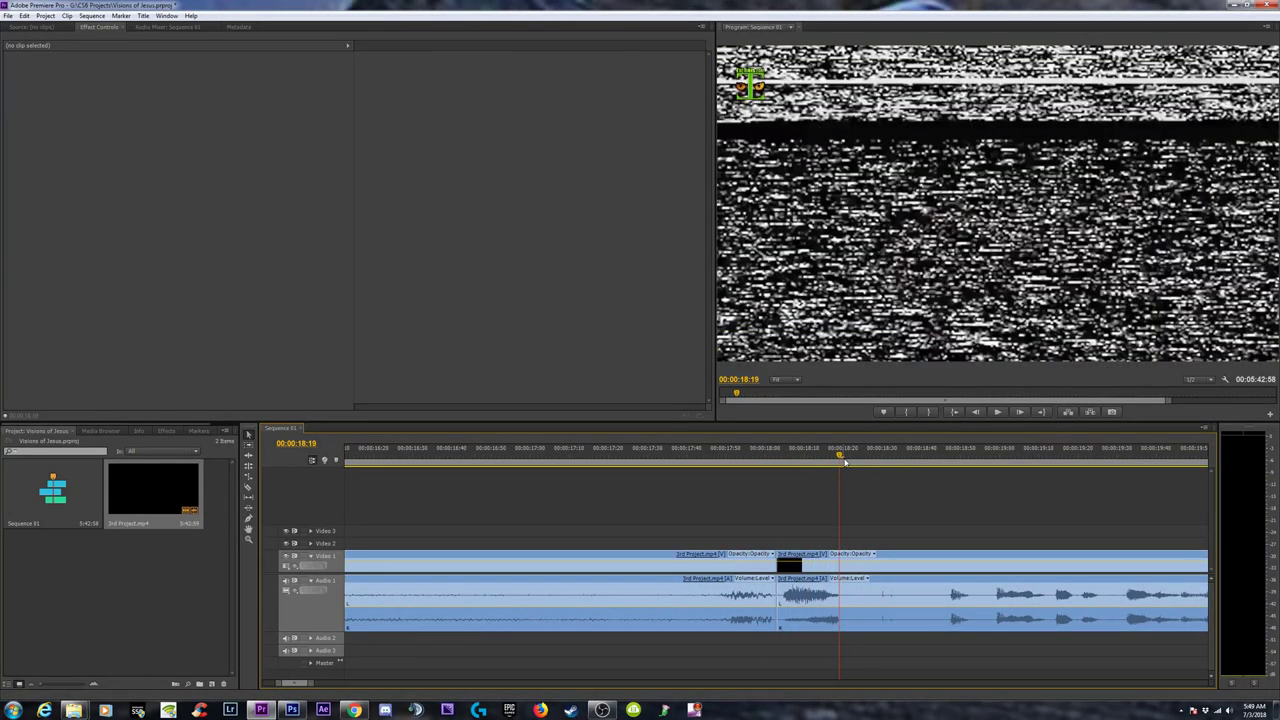
key("Right")
key("c")
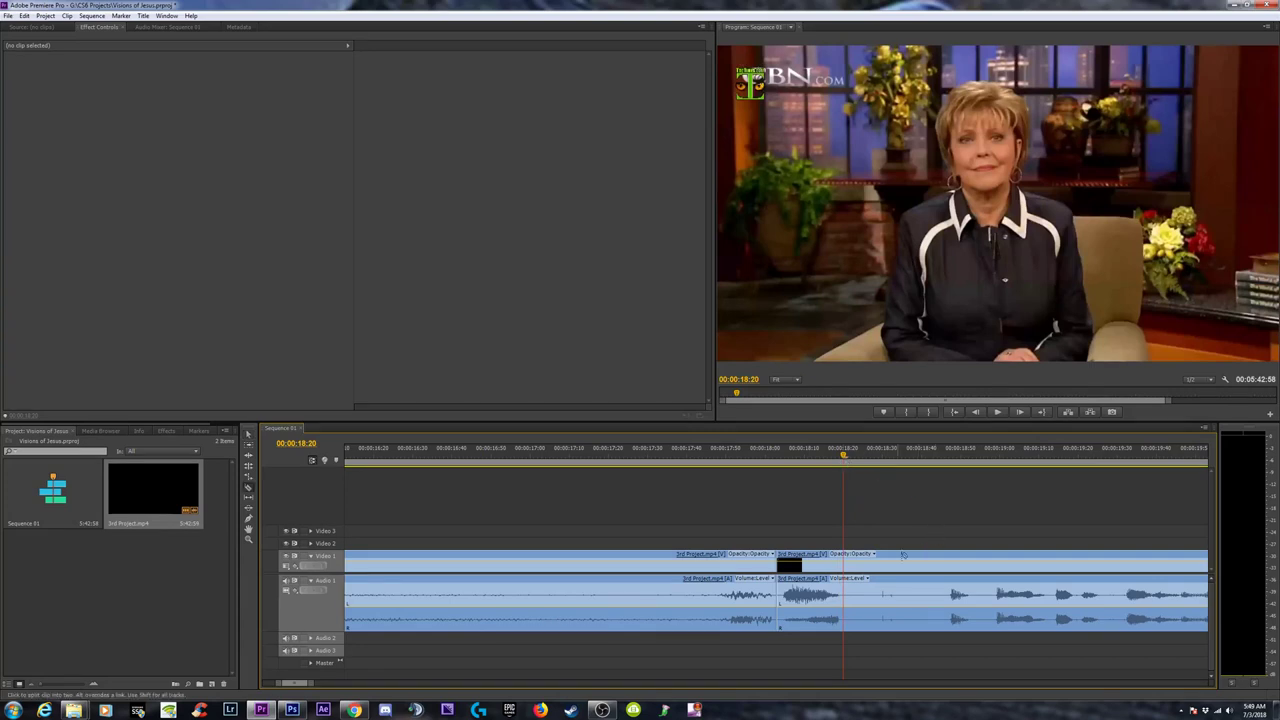
left_click(846, 592)
key("v")
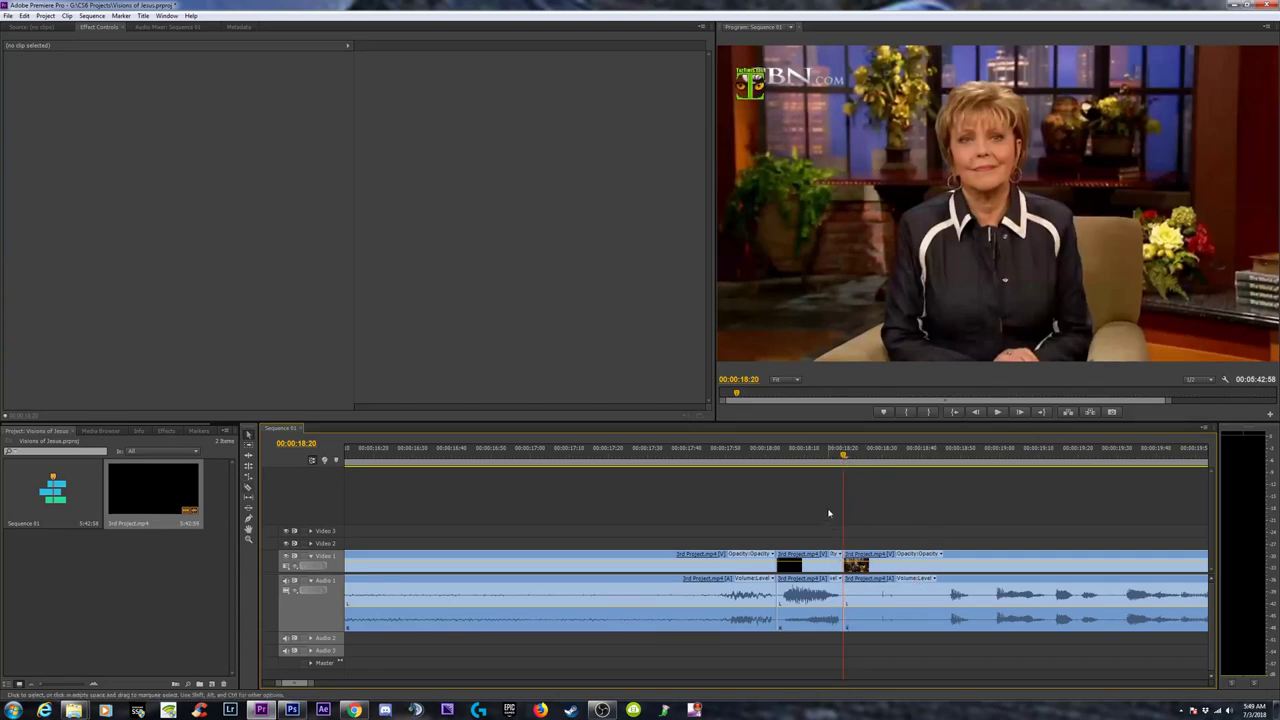
Step: Cut out the short static segment before the studio scene and shift the two preceding clips forward to close its gap
left_click(822, 600)
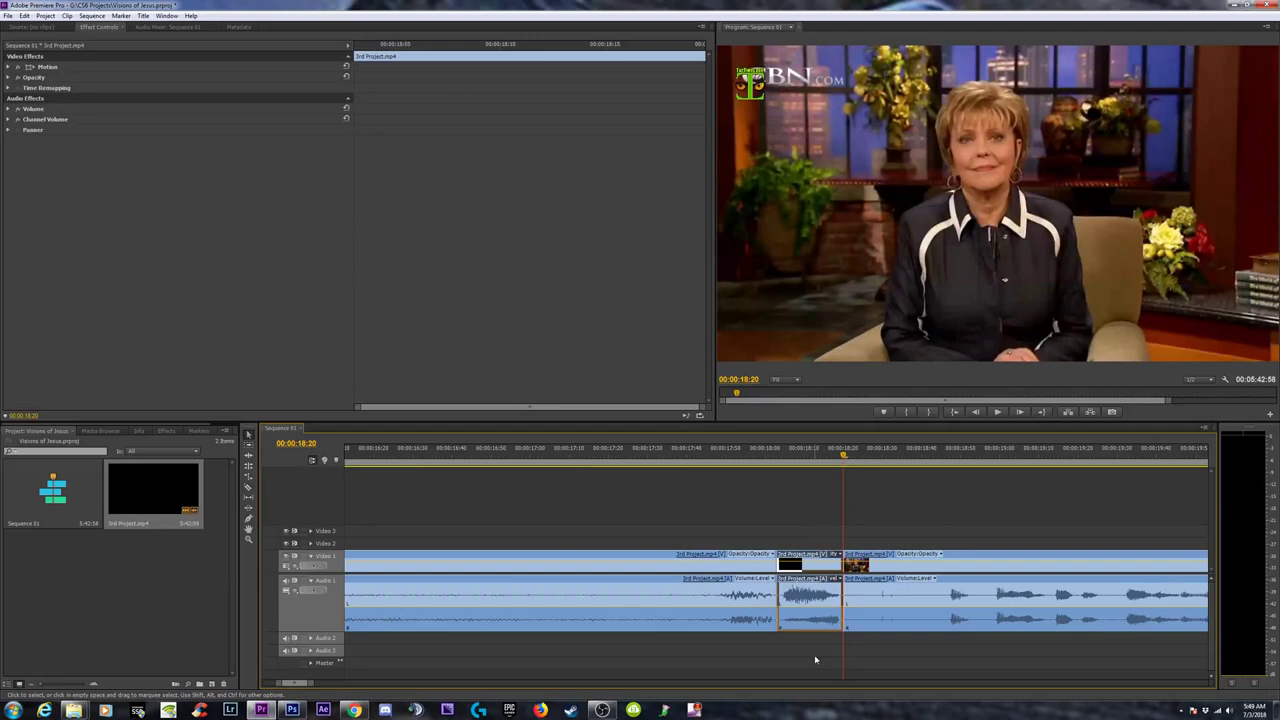
key("Delete")
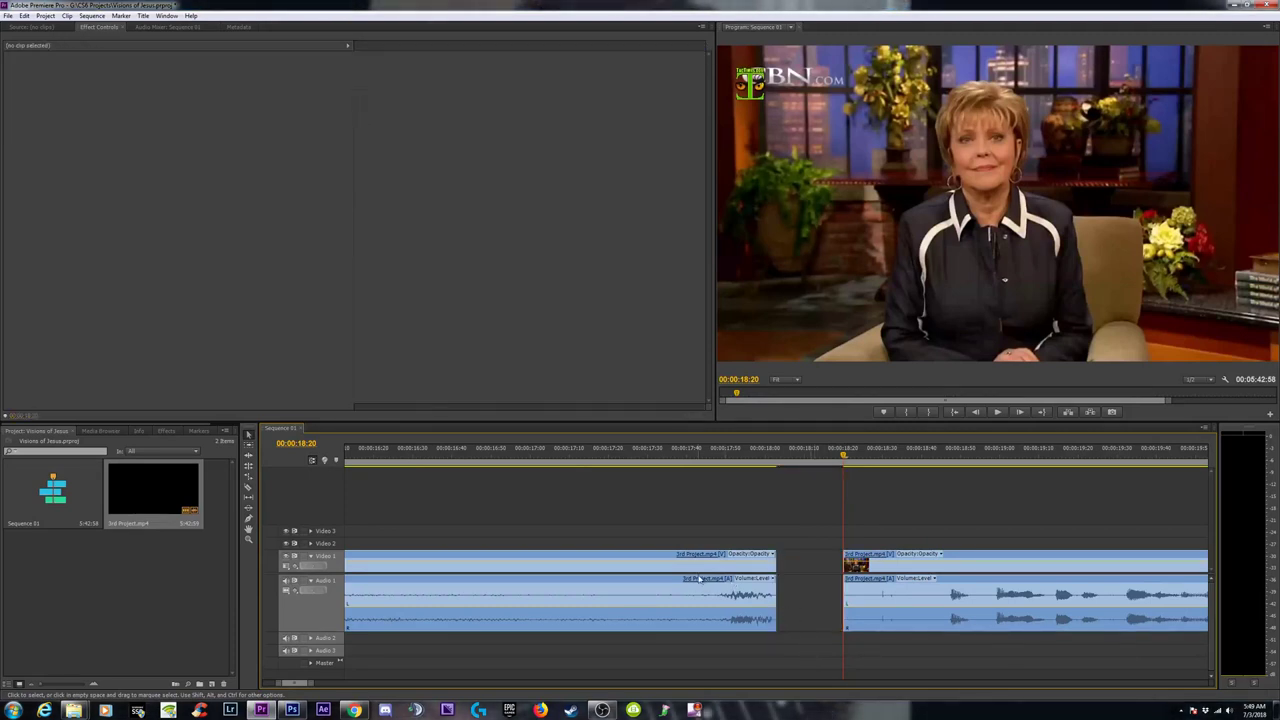
key("minus")
key("minus")
key("minus")
left_click_drag(713, 511, 574, 650)
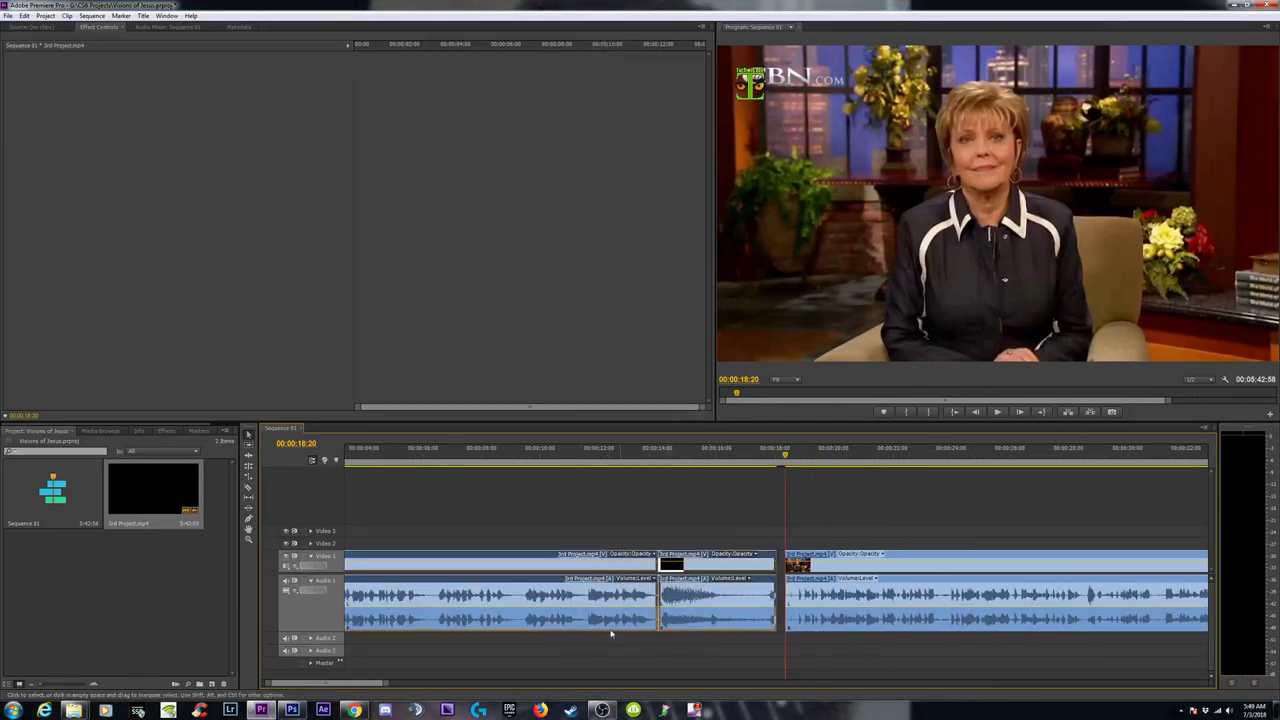
left_click_drag(742, 571, 752, 570)
key("minus")
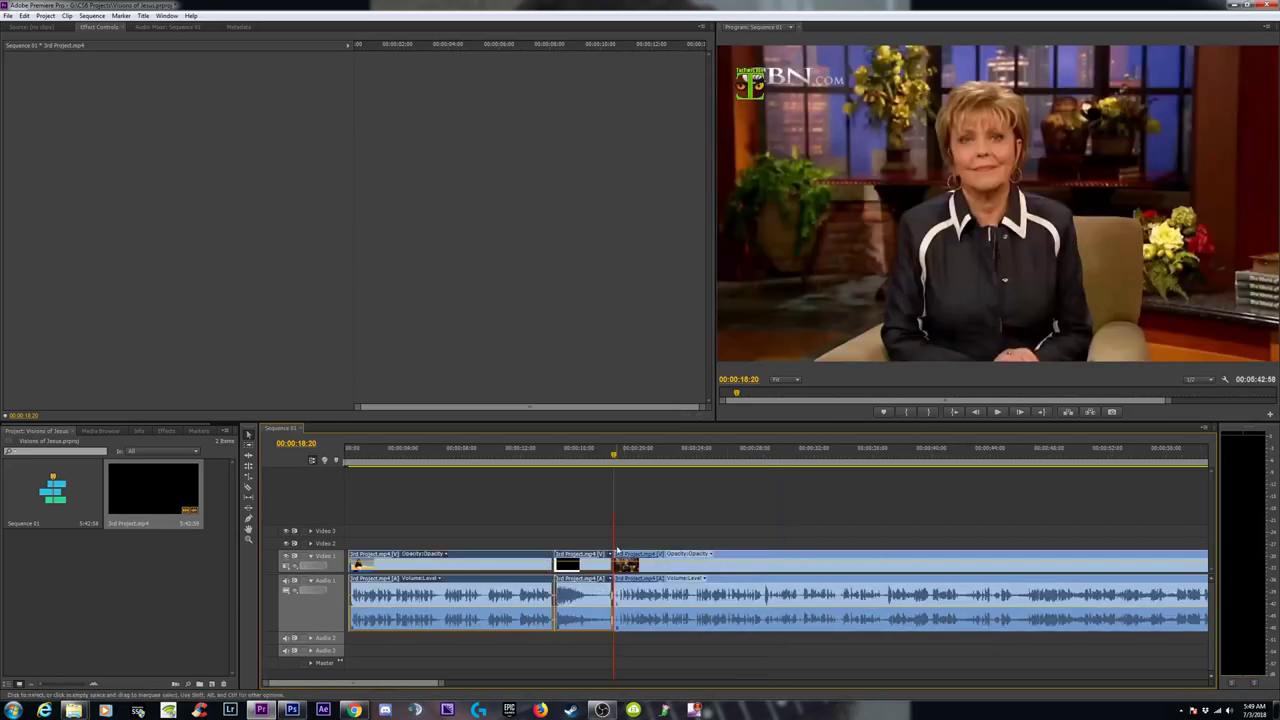
Step: Paste the cut static segment at the start of the sequence, in the gap before the desert animation
left_click_drag(377, 462, 274, 477)
key("equal")
key("equal")
key("equal")
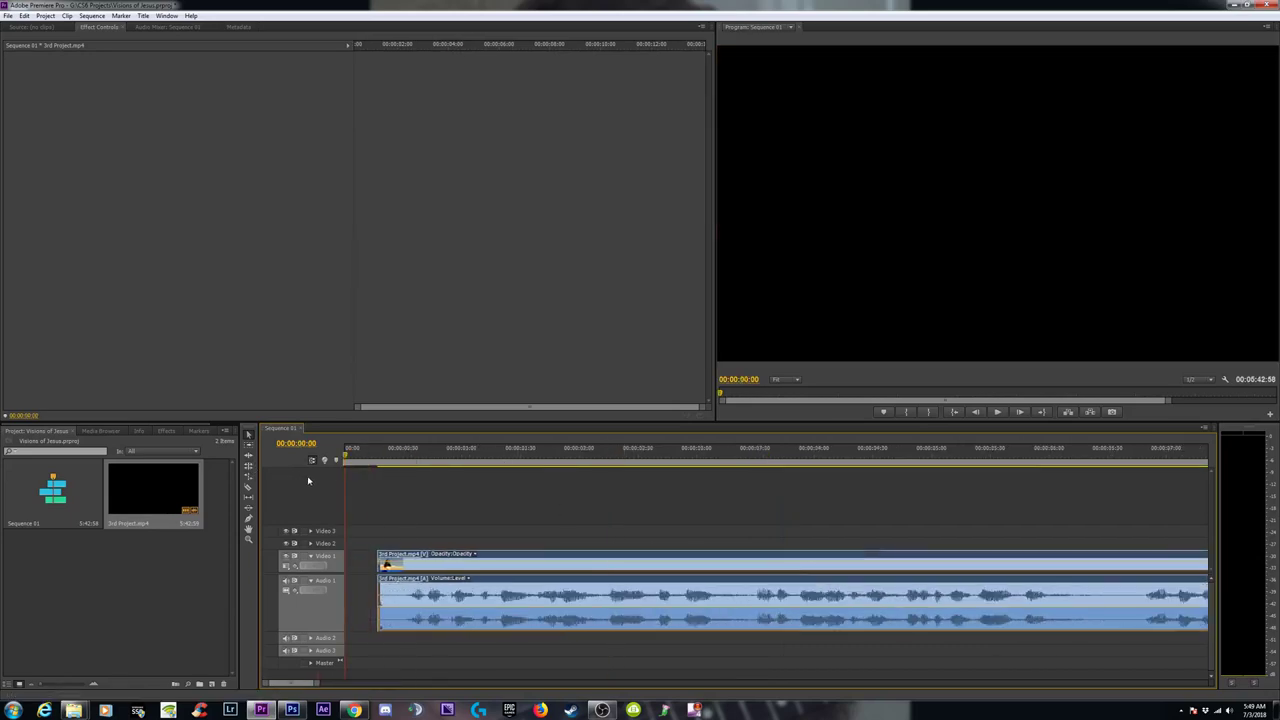
key("space")
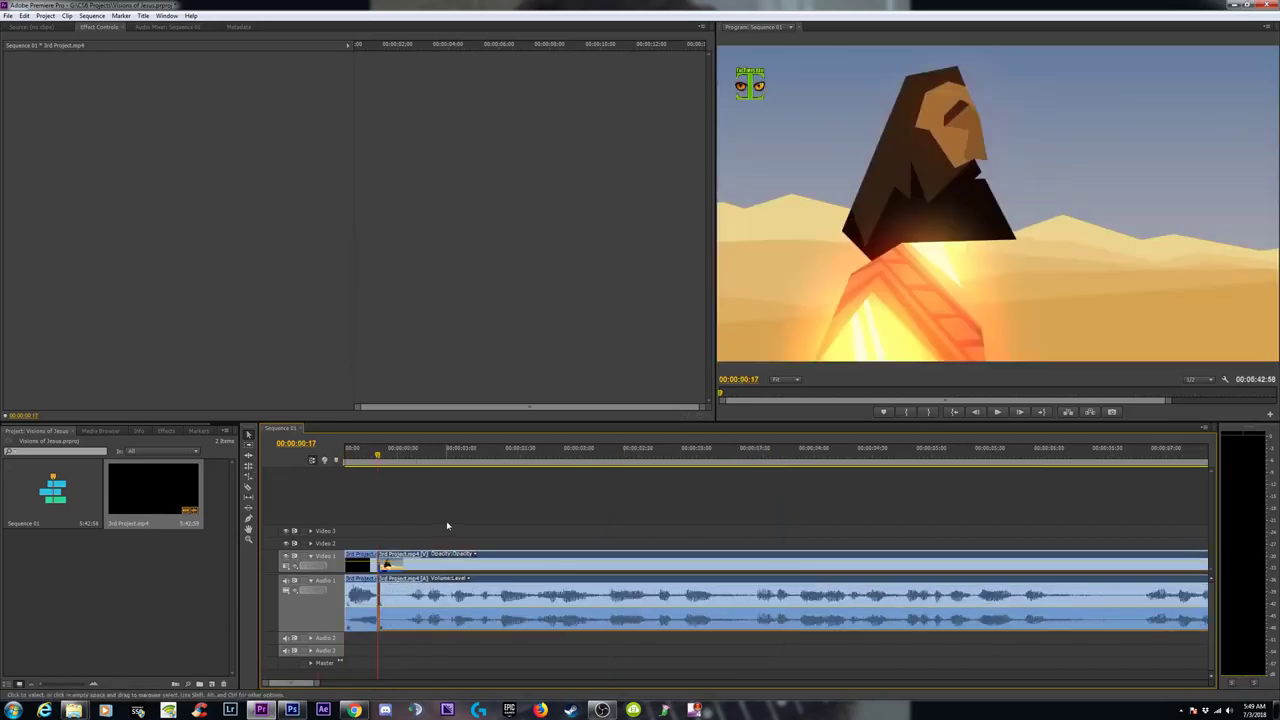
left_click(447, 525)
key("Home")
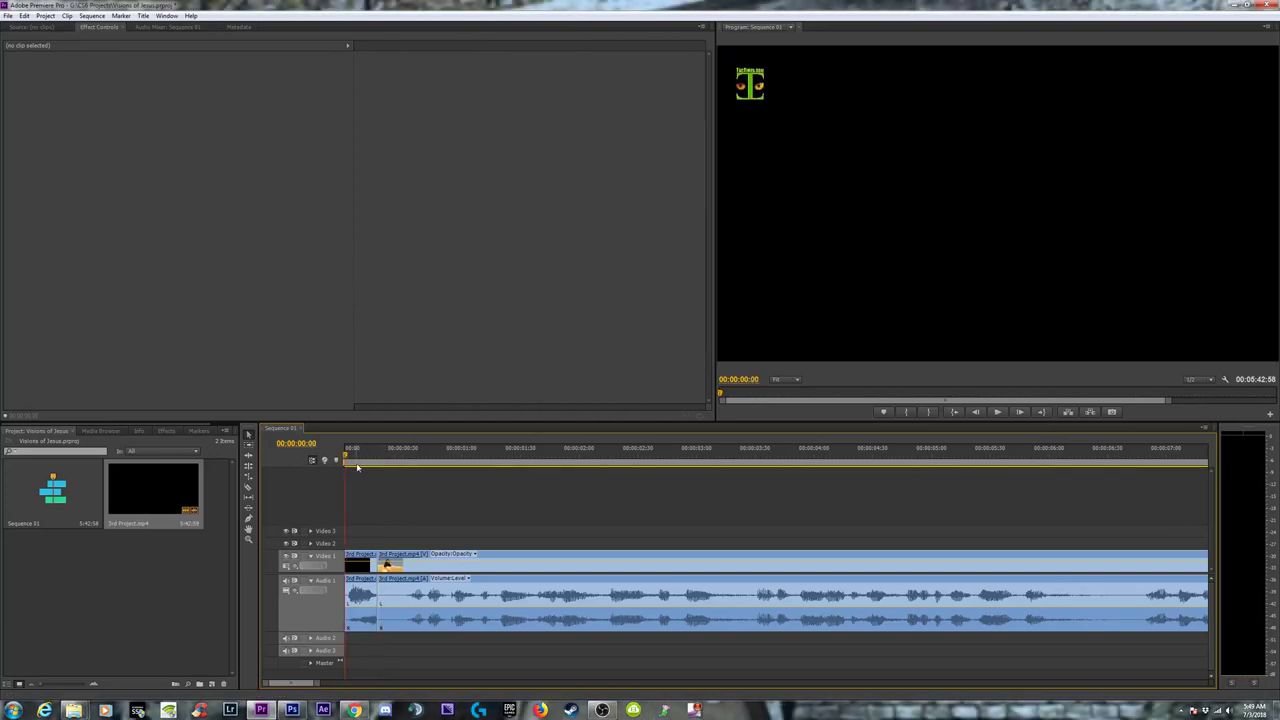
Step: Play the new opening and scrub through the desert animation and tac times title to inspect the join with the studio scene
key("minus")
key("minus")
key("minus")
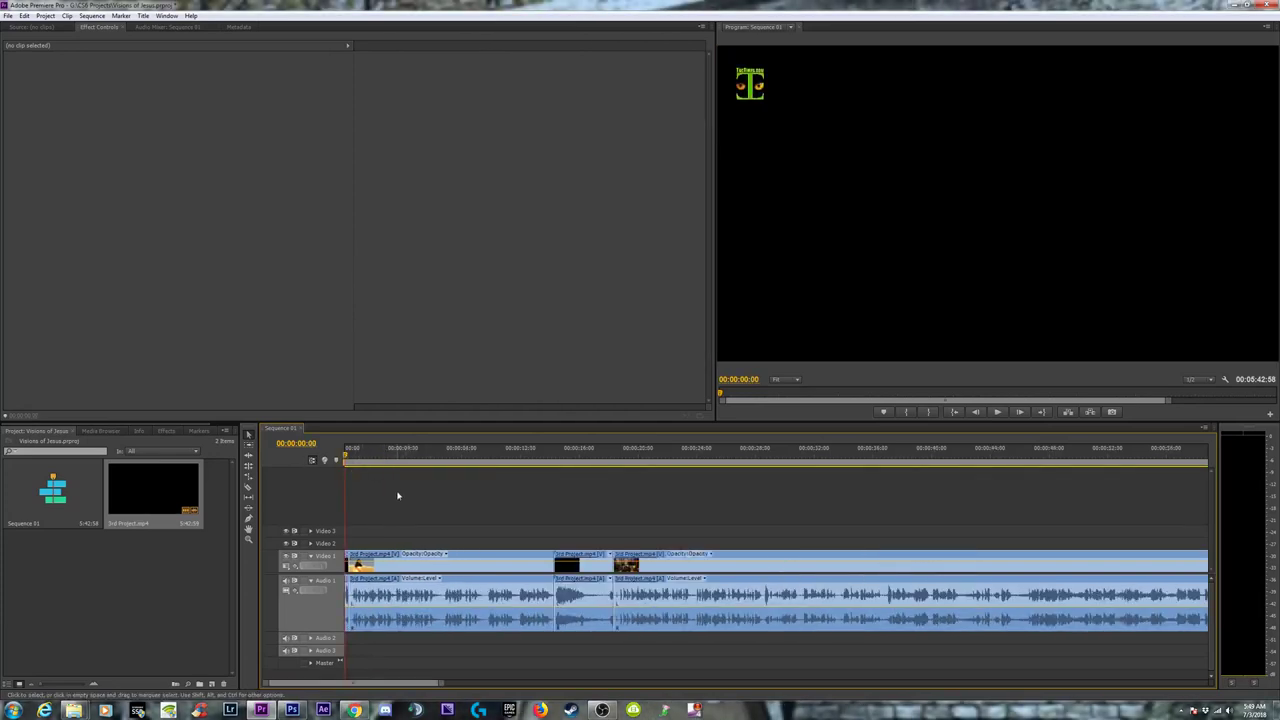
key("space")
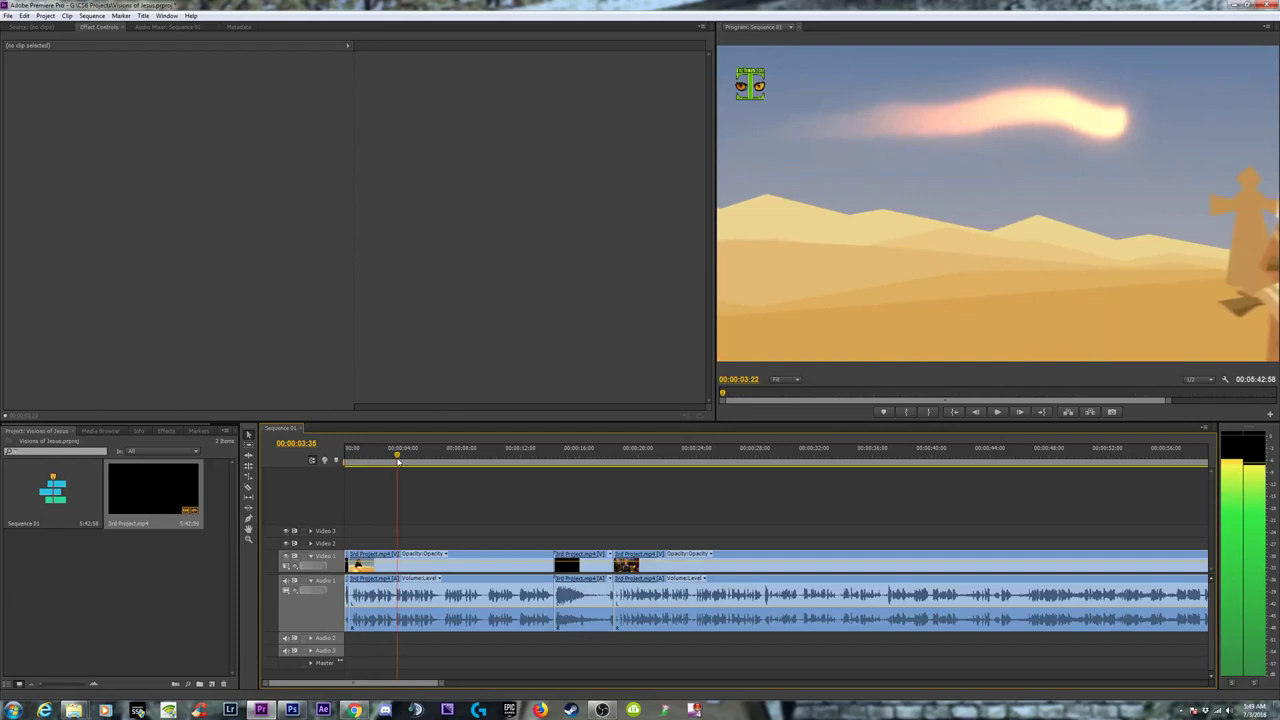
left_click_drag(465, 458, 551, 469)
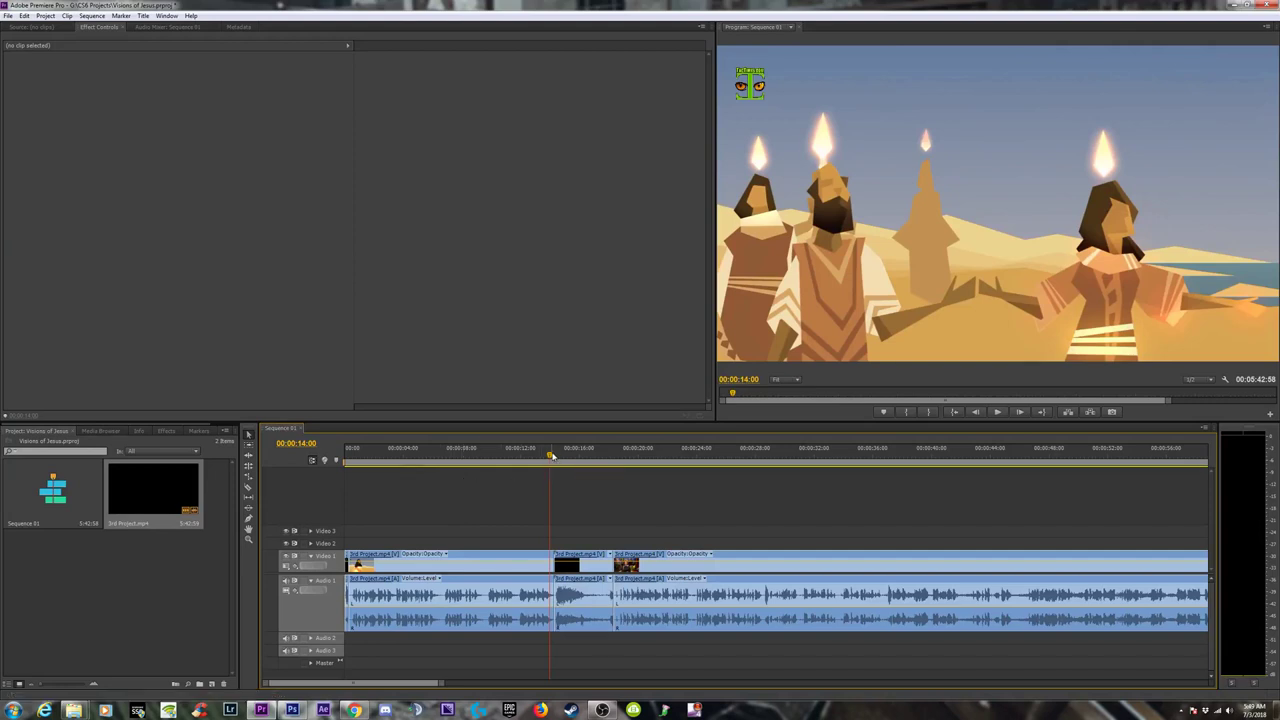
left_click_drag(551, 455, 606, 466)
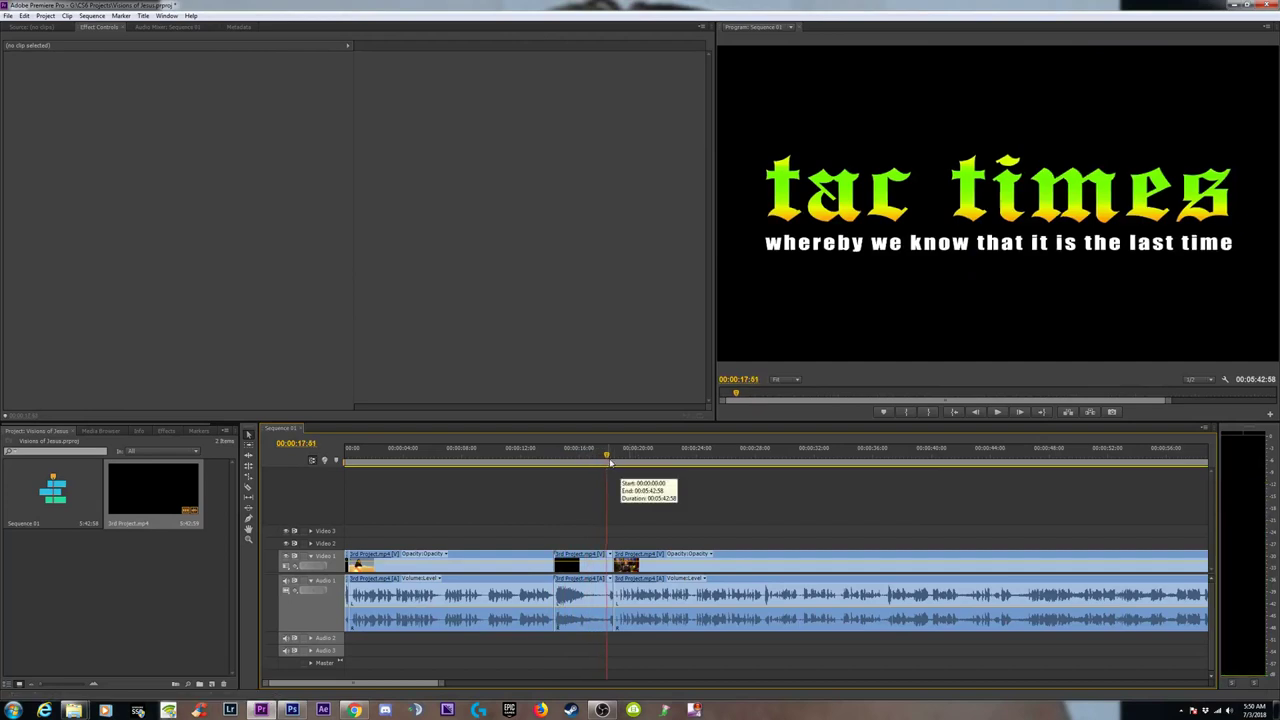
left_click_drag(605, 457, 607, 459)
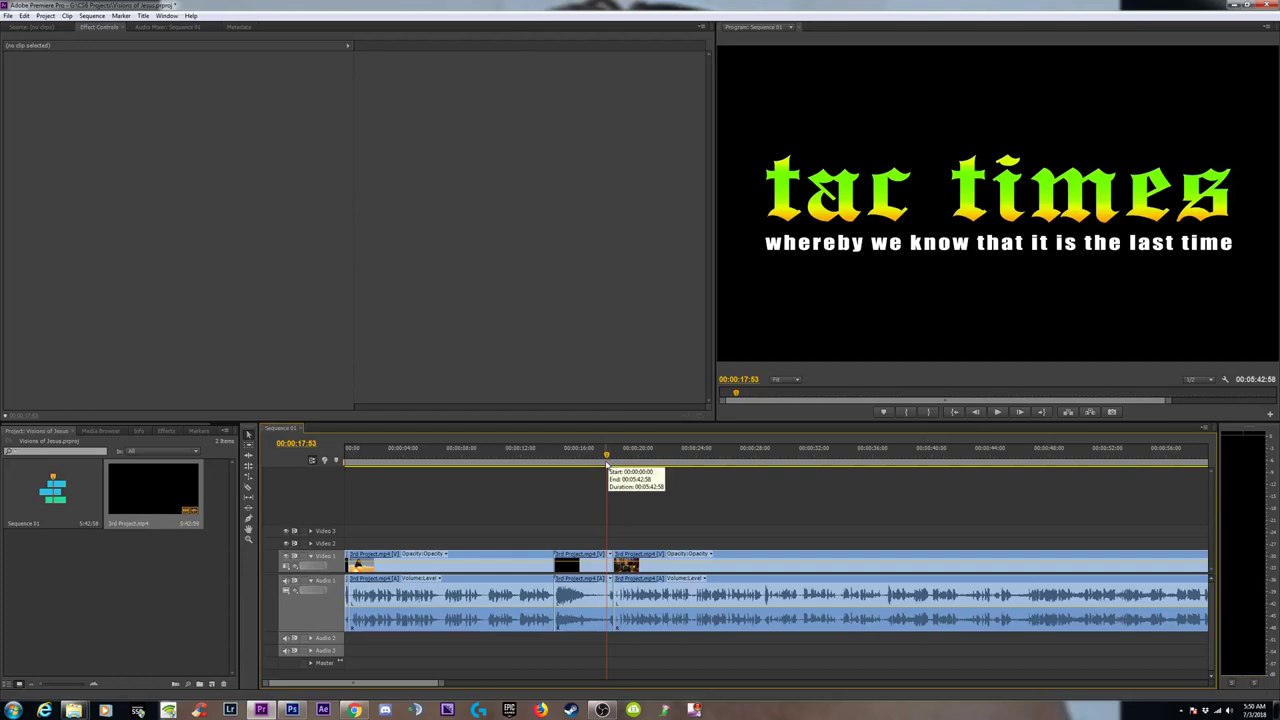
left_click_drag(606, 457, 615, 458)
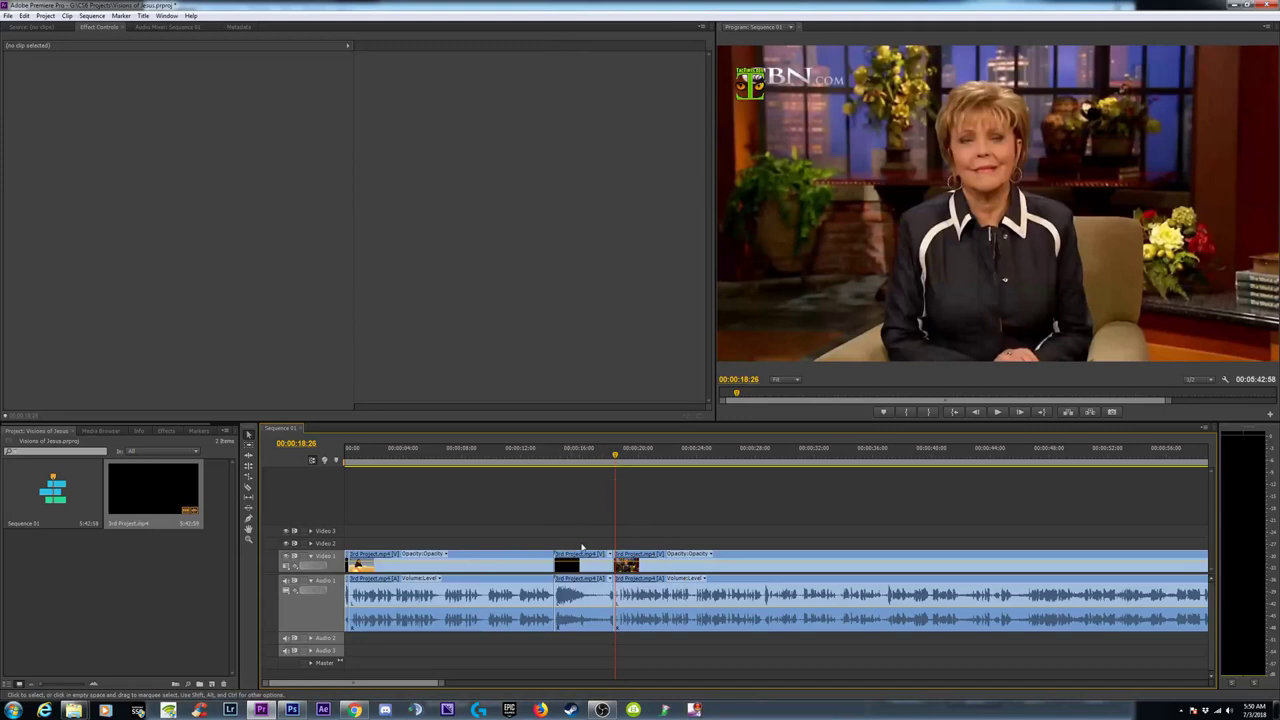
key("equal")
key("equal")
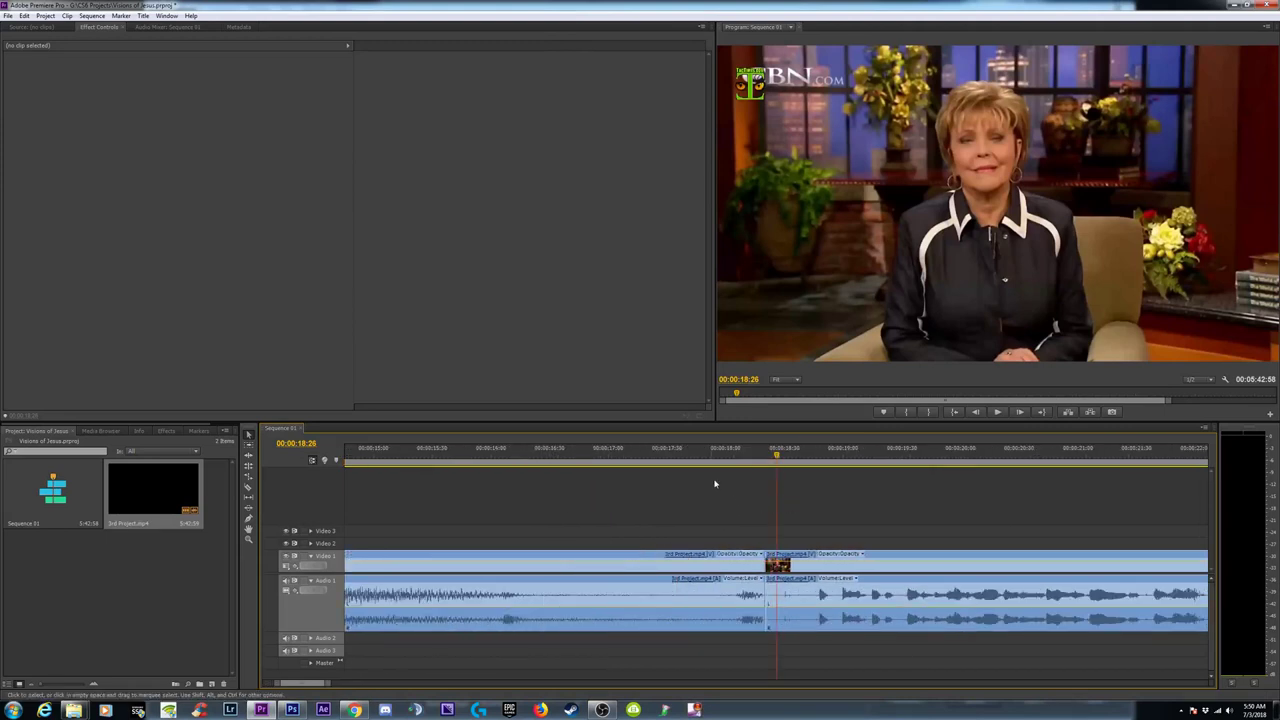
key("minus")
key("minus")
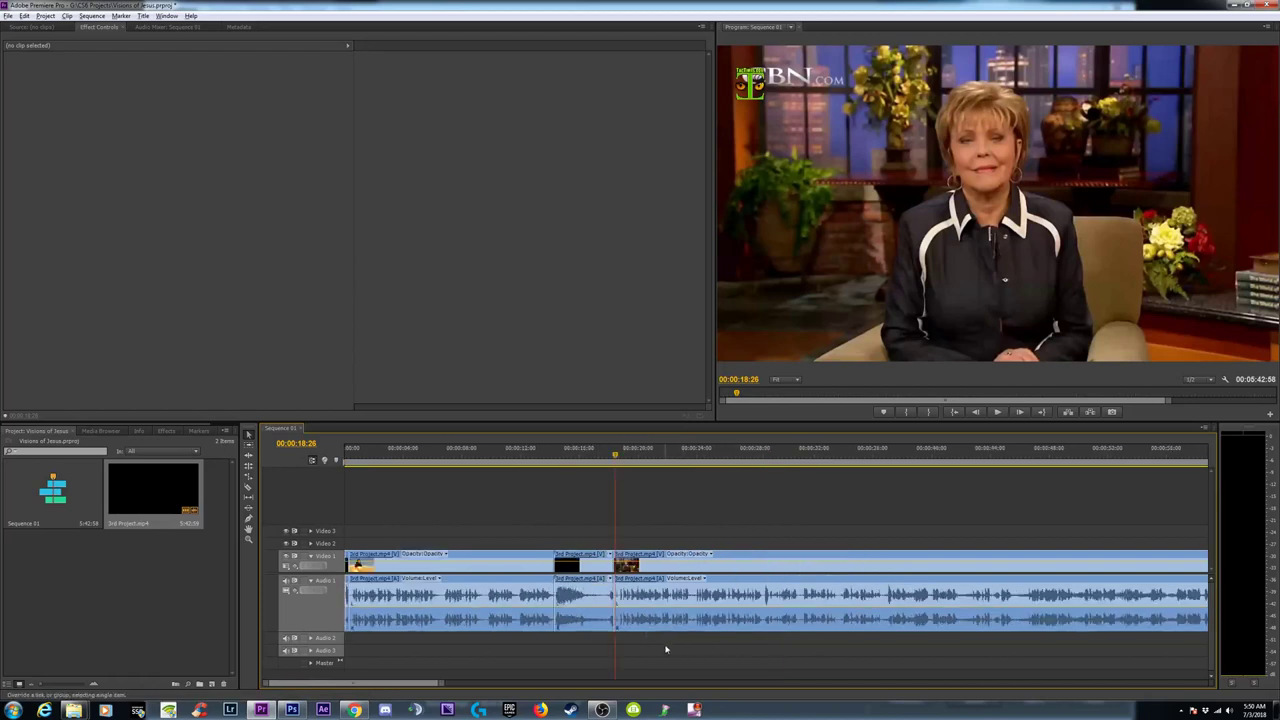
Step: Apply the Constant Power audio transition to the cuts between all clips on Audio 1
left_click_drag(651, 659, 330, 615)
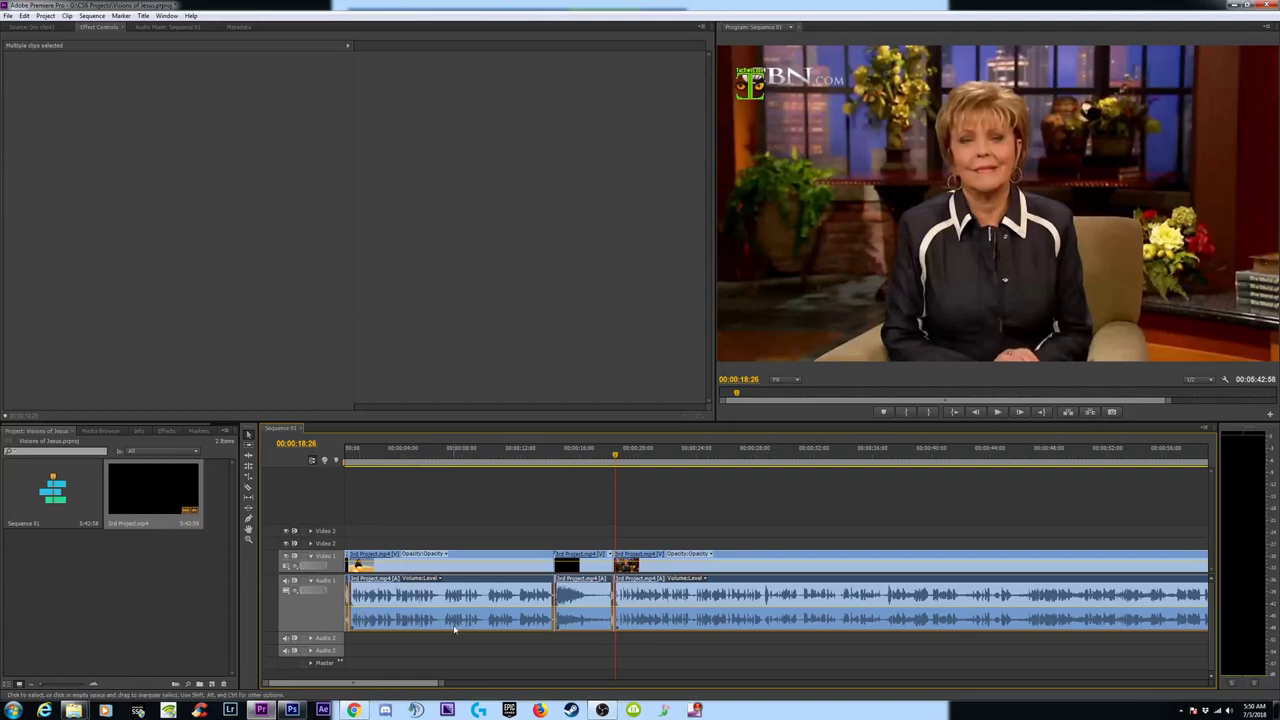
key("=")
key("=")
key("=")
key("=")
key("equal")
left_click(700, 520)
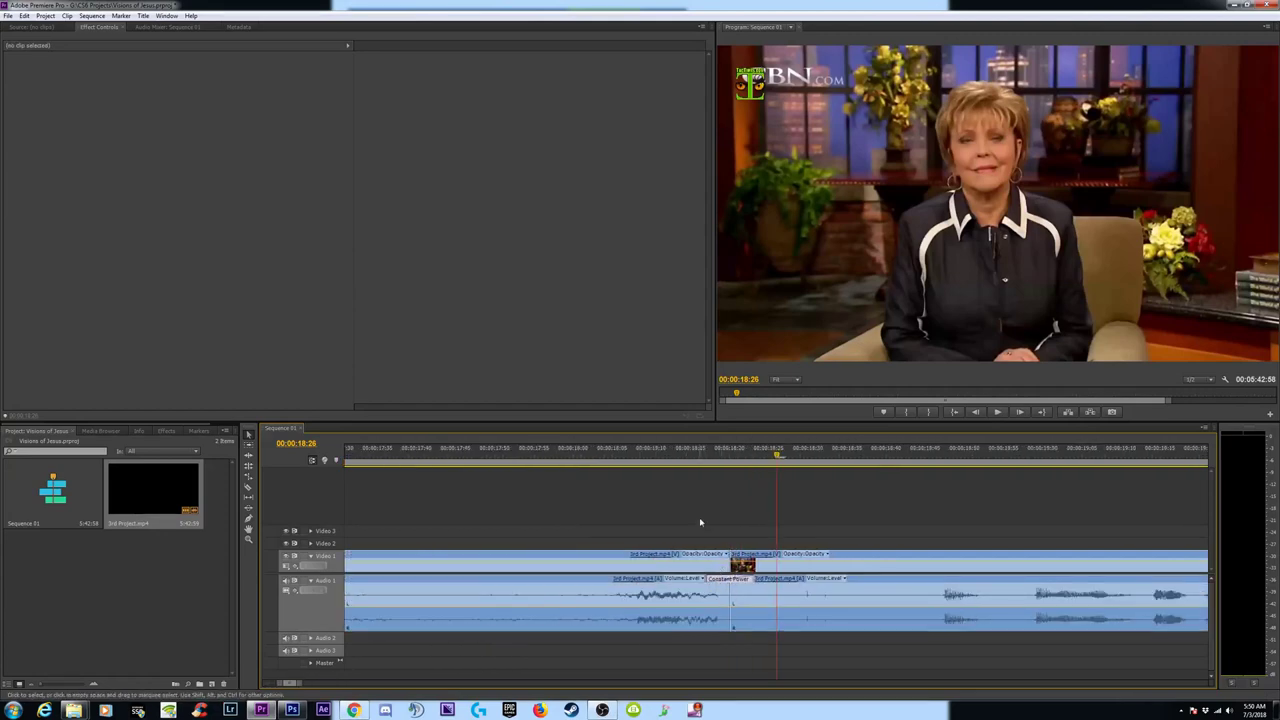
Step: Inspect the audio transitions at the studio scene cut and at the start of the title intro
left_click(752, 456)
key("minus")
key("minus")
key("minus")
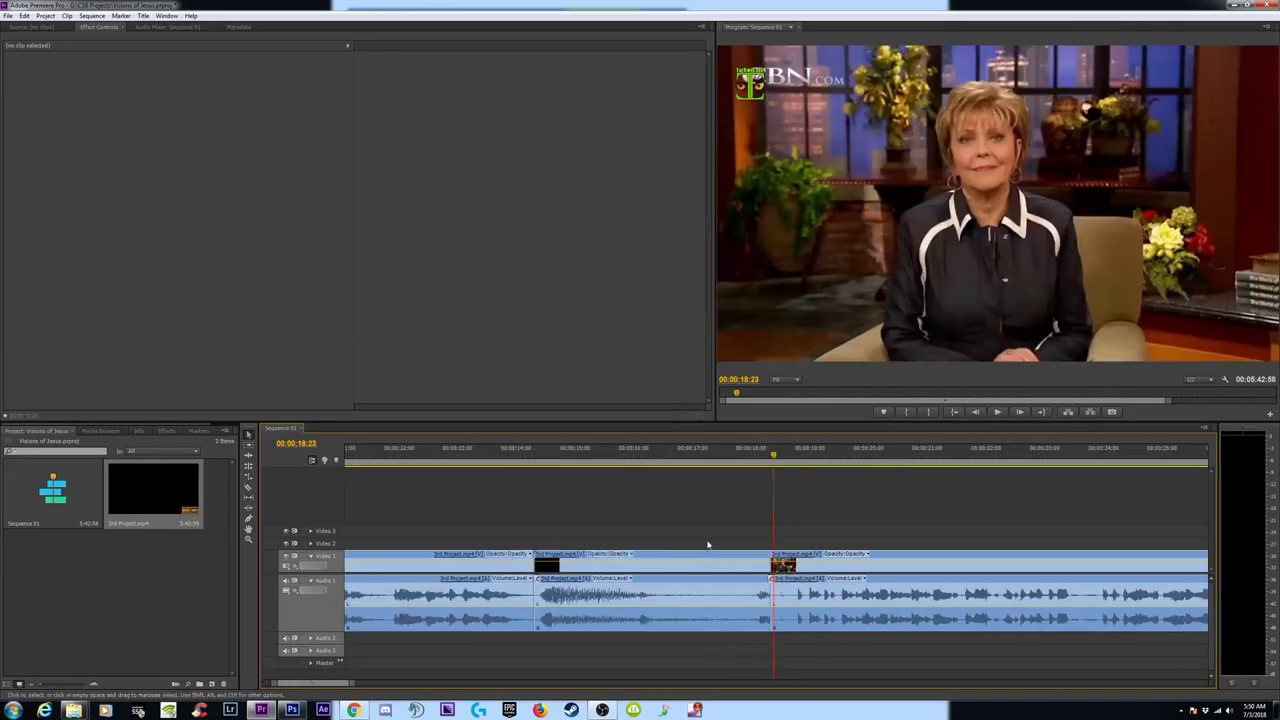
left_click(530, 460)
key("equal")
key("equal")
key("equal")
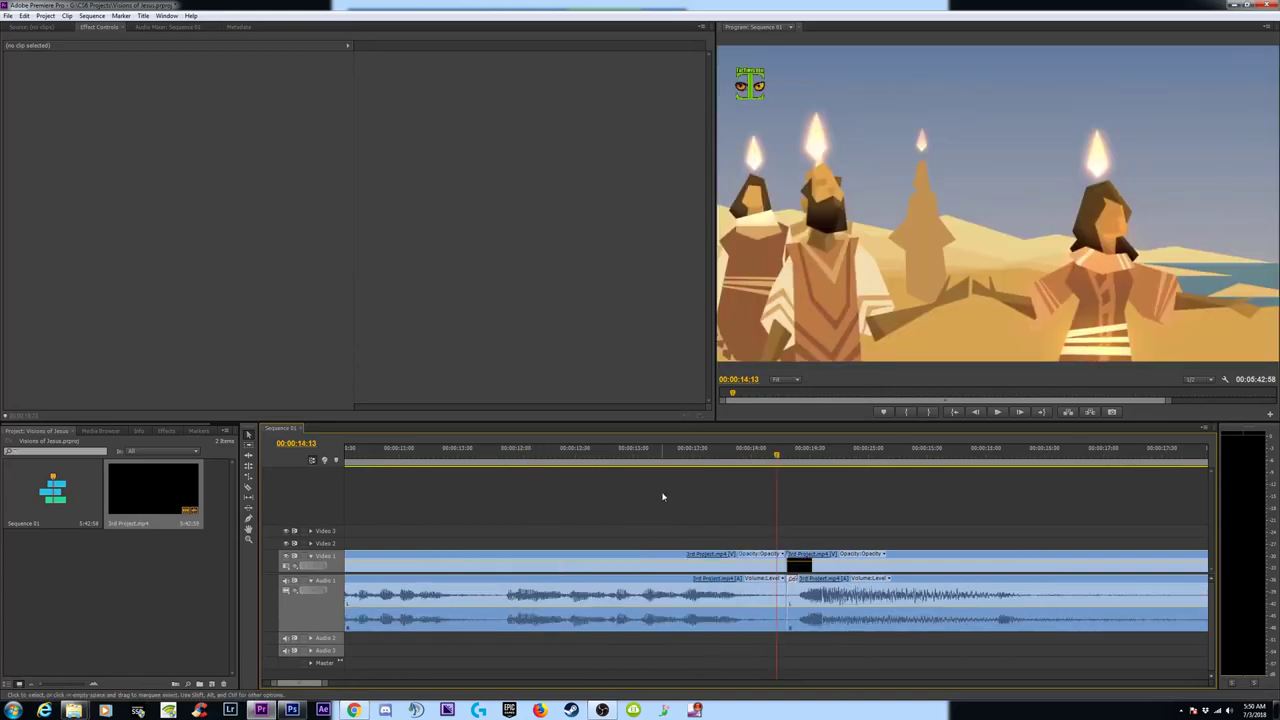
key("minus")
key("minus")
key("minus")
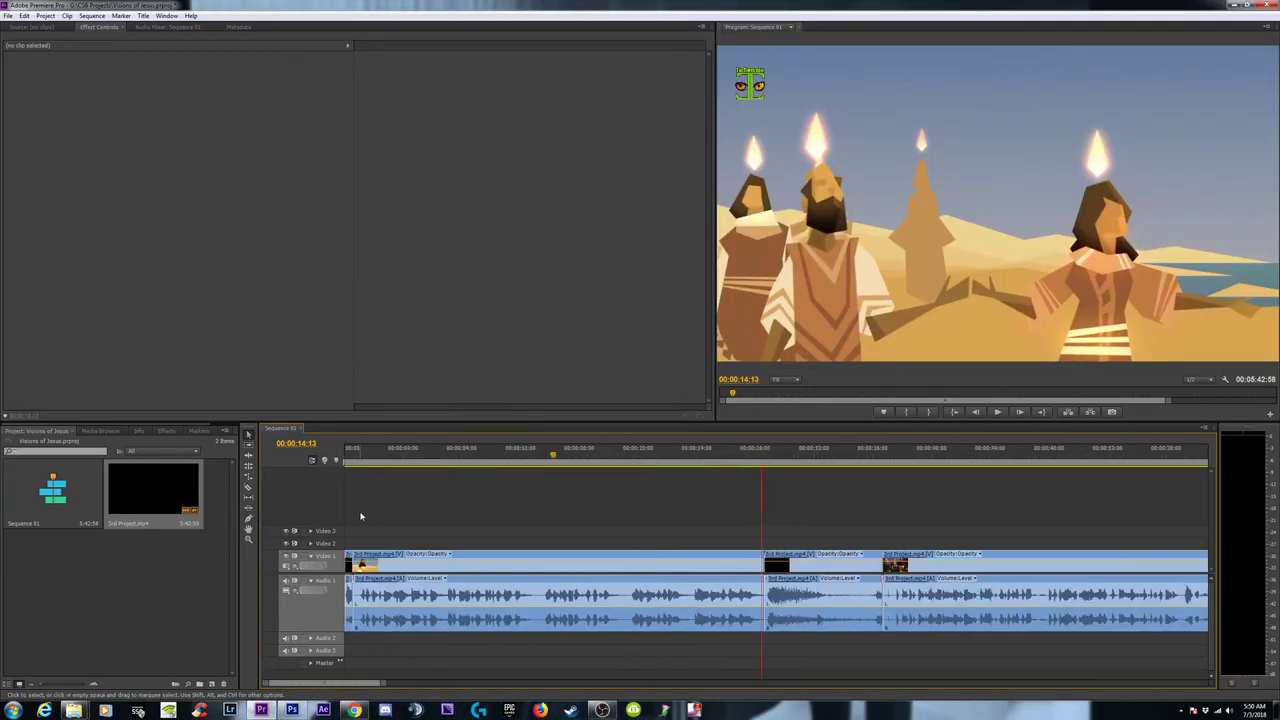
Step: Inspect the audio transition near the sequence start and locate Constant Power among the Favorites effects
key("Home")
key("equal")
key("equal")
key("equal")
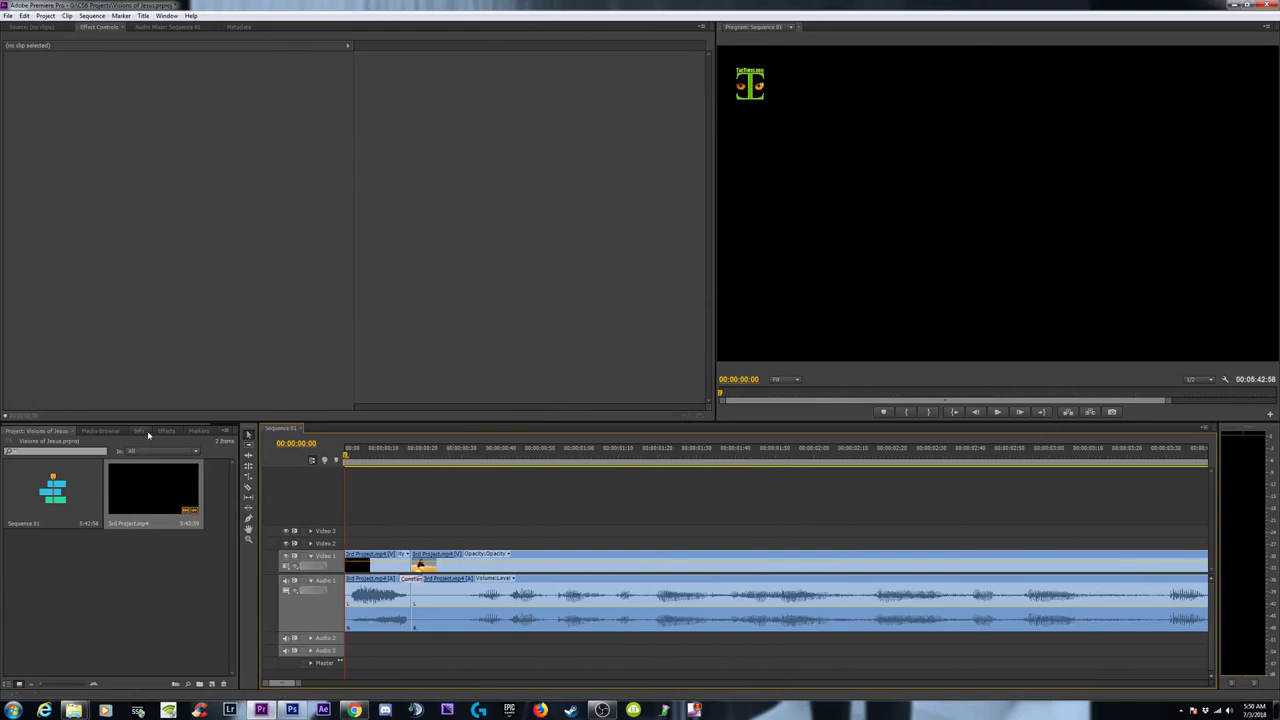
left_click(166, 431)
left_click(46, 538)
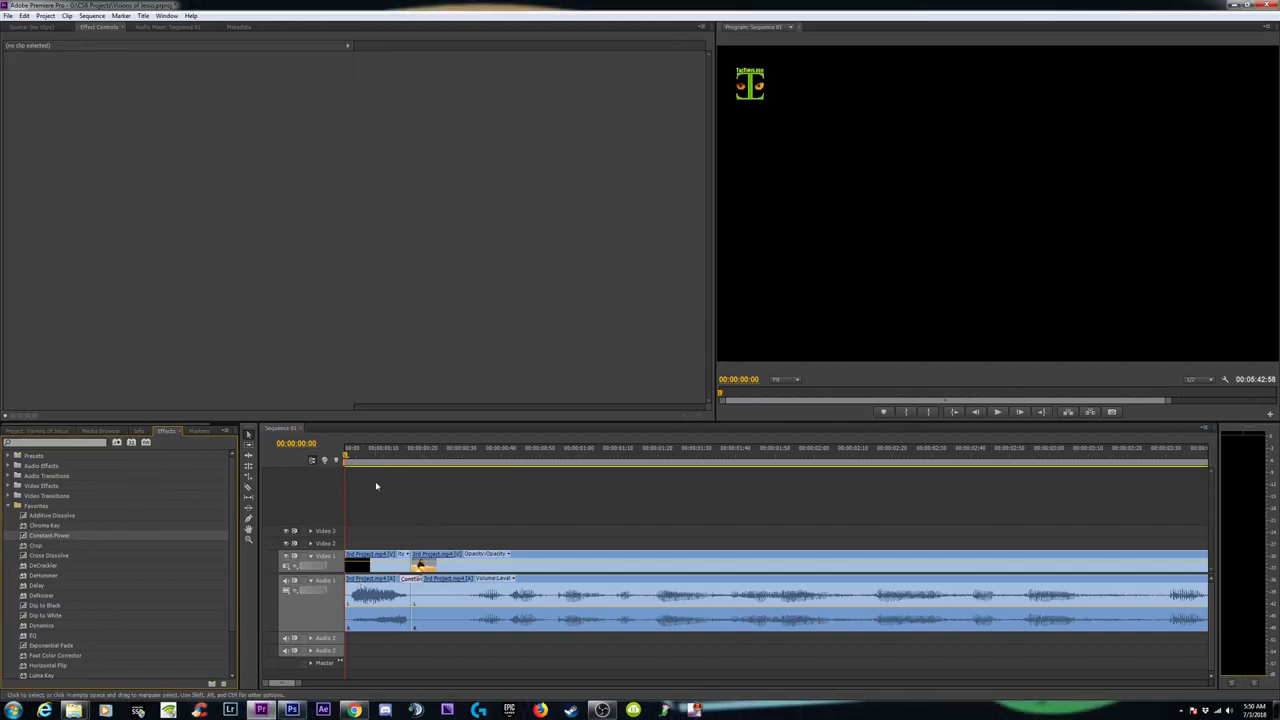
Step: Scrub through the rearranged opening and title intro into the interview at 00:00:30:19, with the entire sequence in view
key("minus")
key("minus")
key("minus")
key("minus")
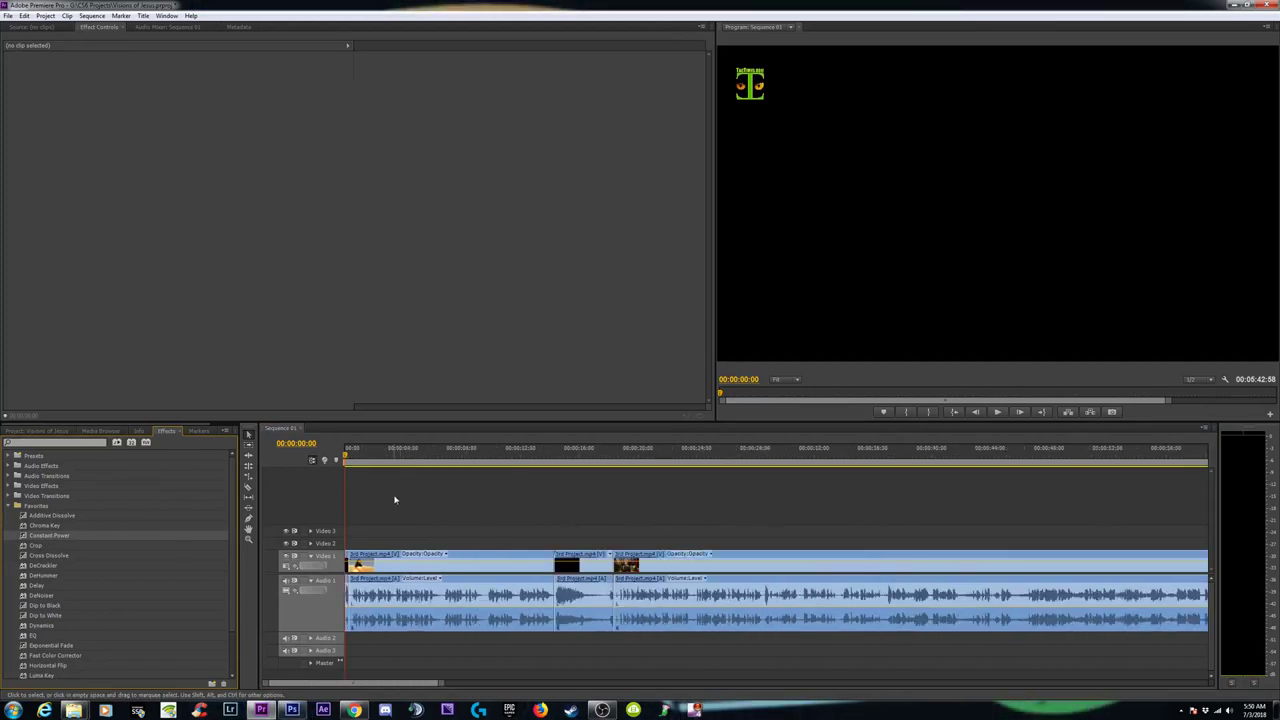
left_click(358, 453)
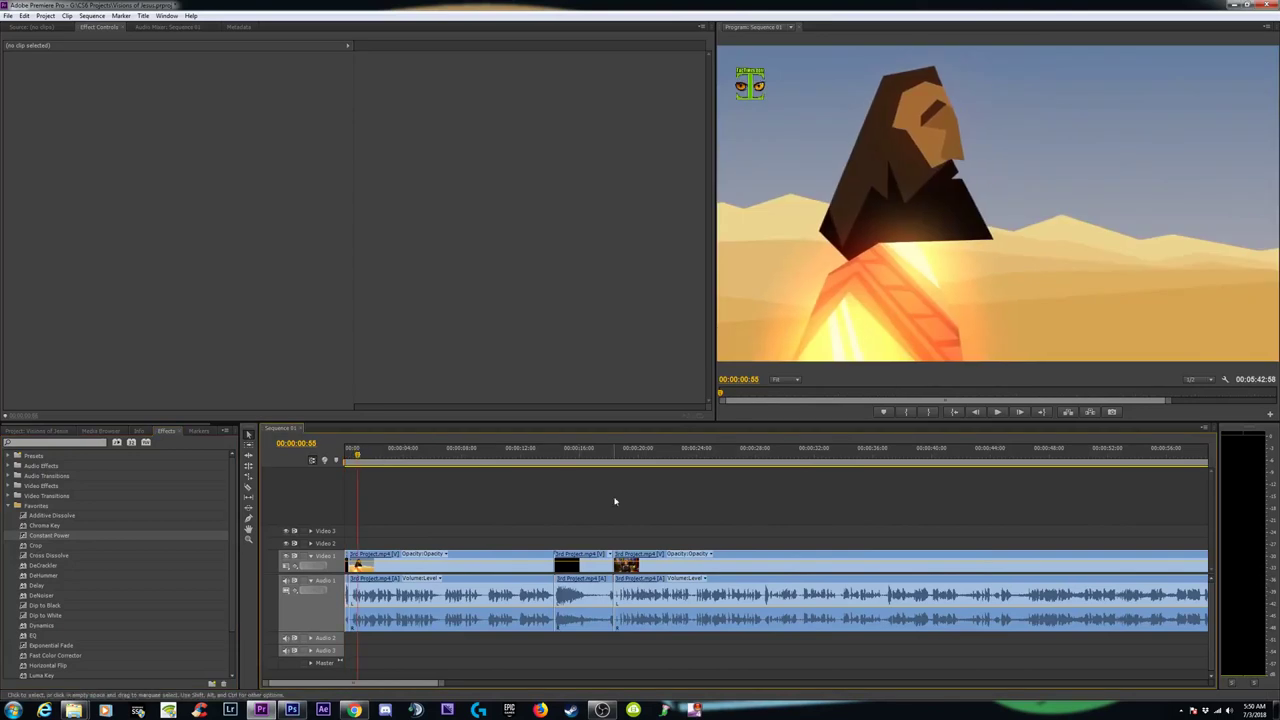
left_click_drag(559, 459, 599, 460)
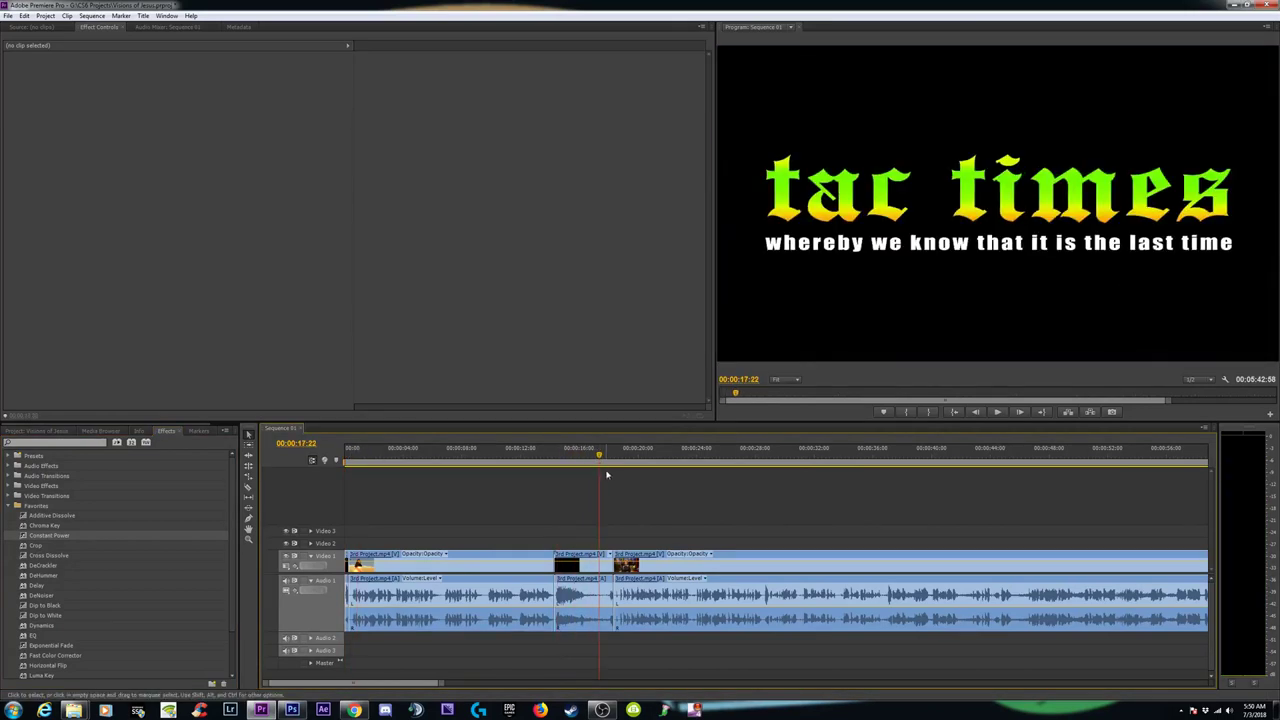
key("minus")
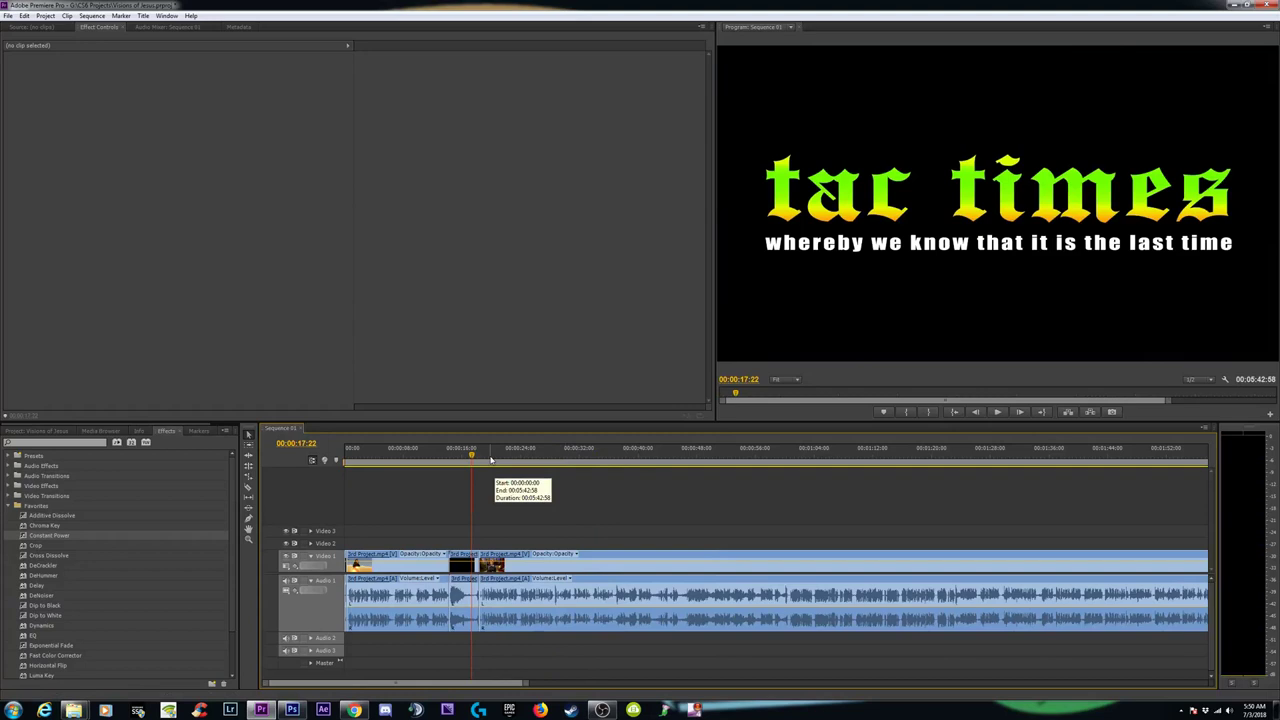
left_click_drag(491, 459, 567, 458)
key("minus")
key("minus")
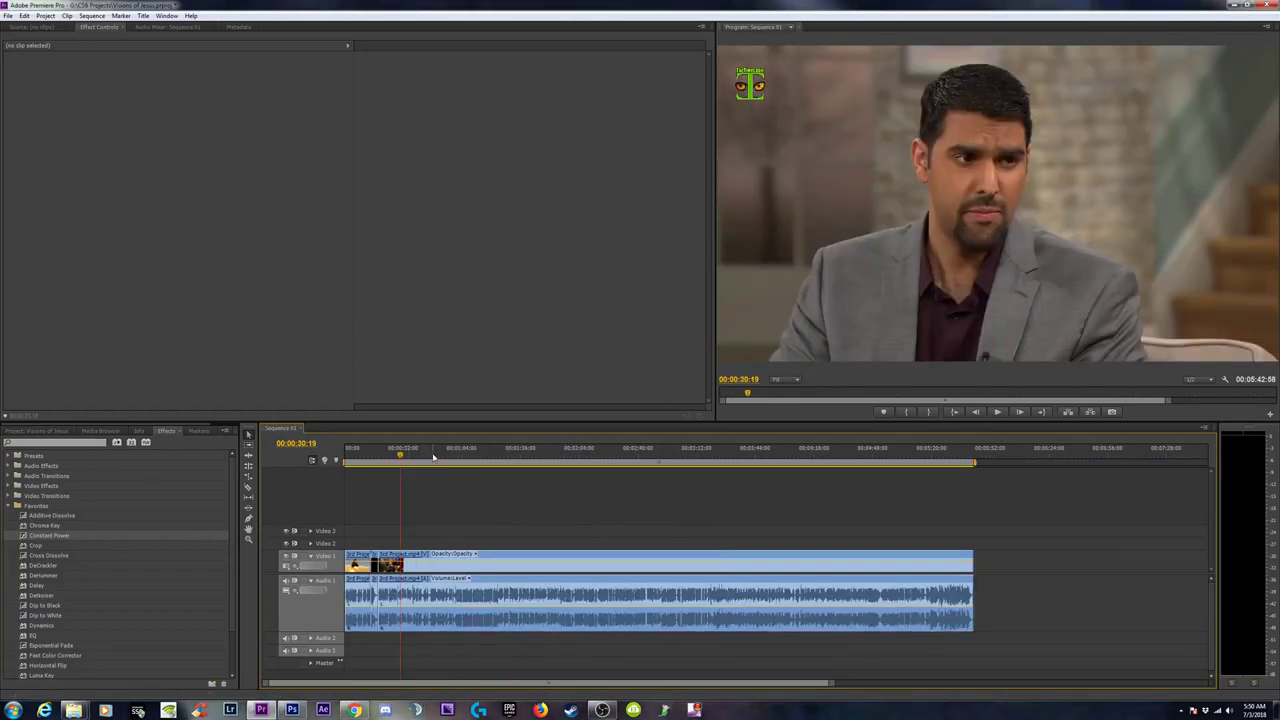
Step: Scrub through the whole sequence to its end at 00:05:42:50 and return to the start
left_click_drag(448, 457, 492, 457)
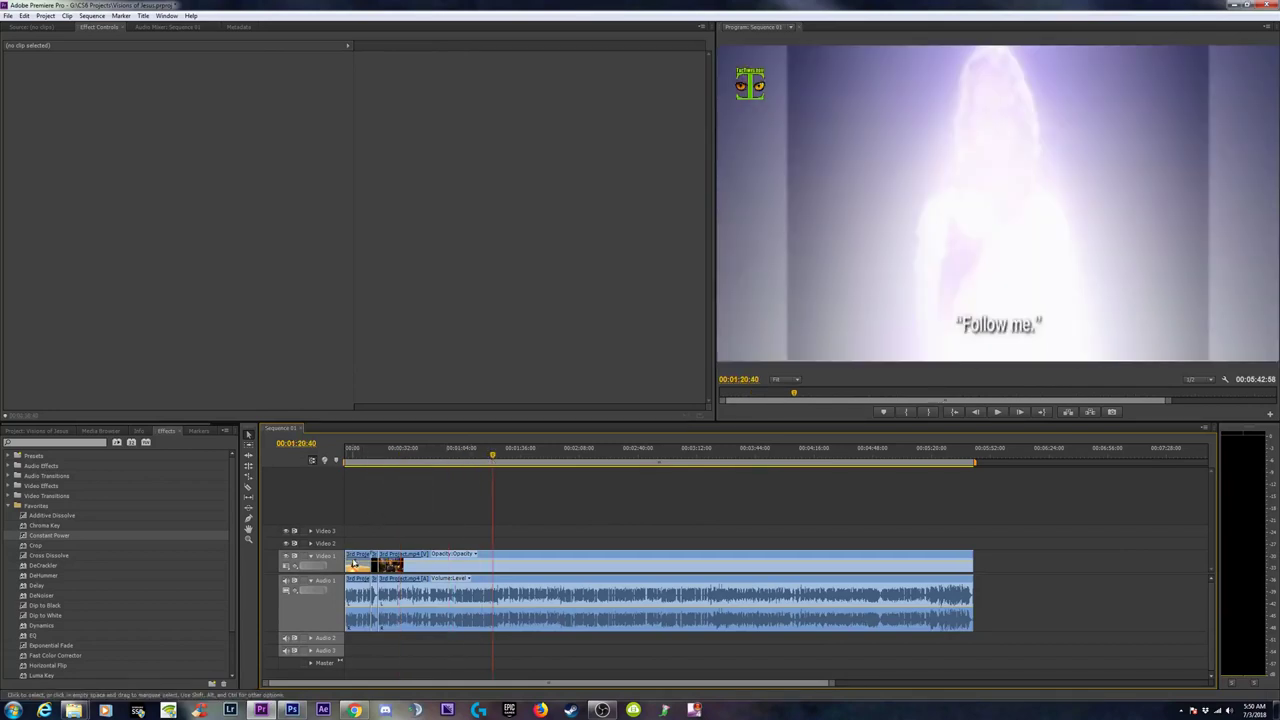
left_click_drag(364, 457, 357, 457)
key("=")
key("minus")
key("minus")
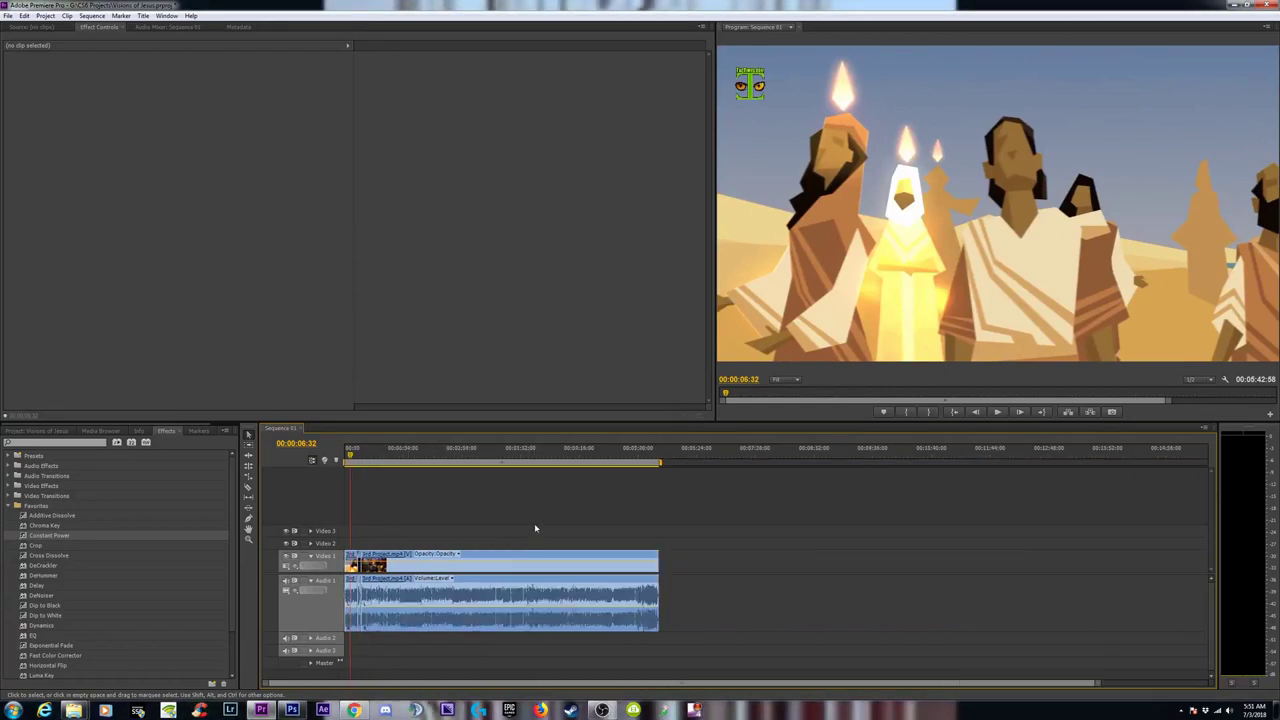
left_click(487, 459)
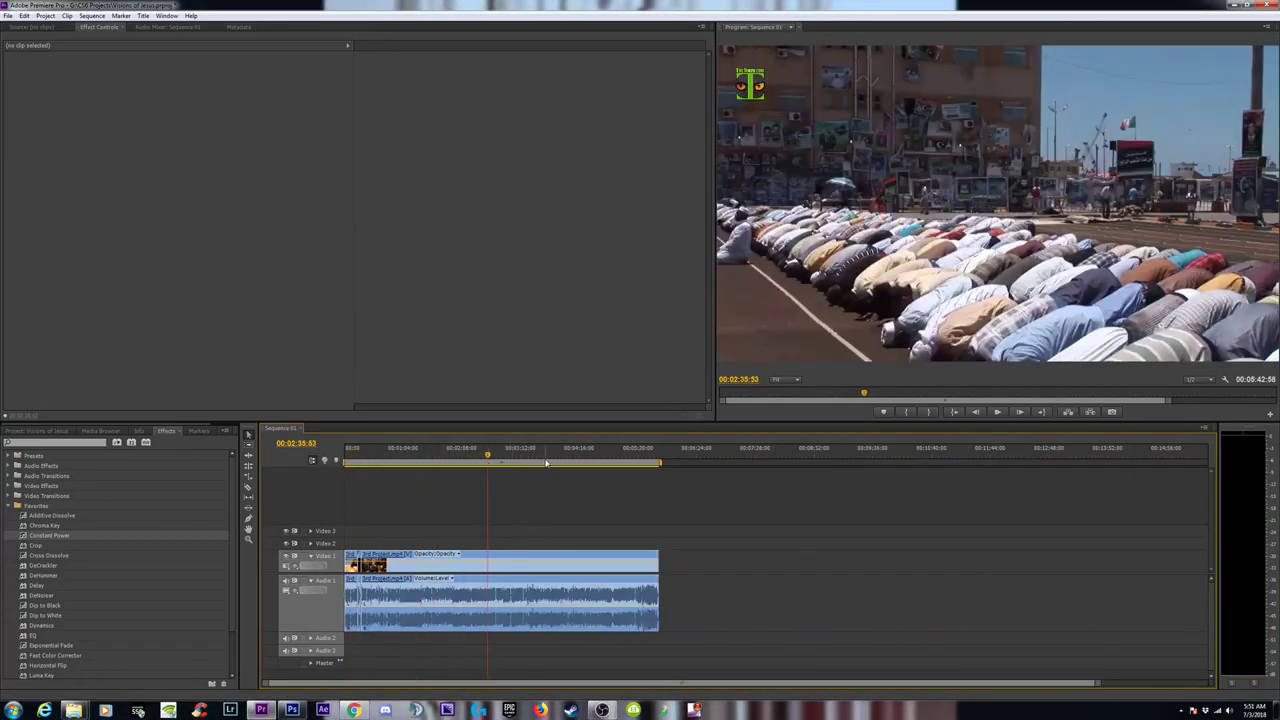
left_click_drag(583, 459, 602, 459)
left_click_drag(385, 455, 427, 456)
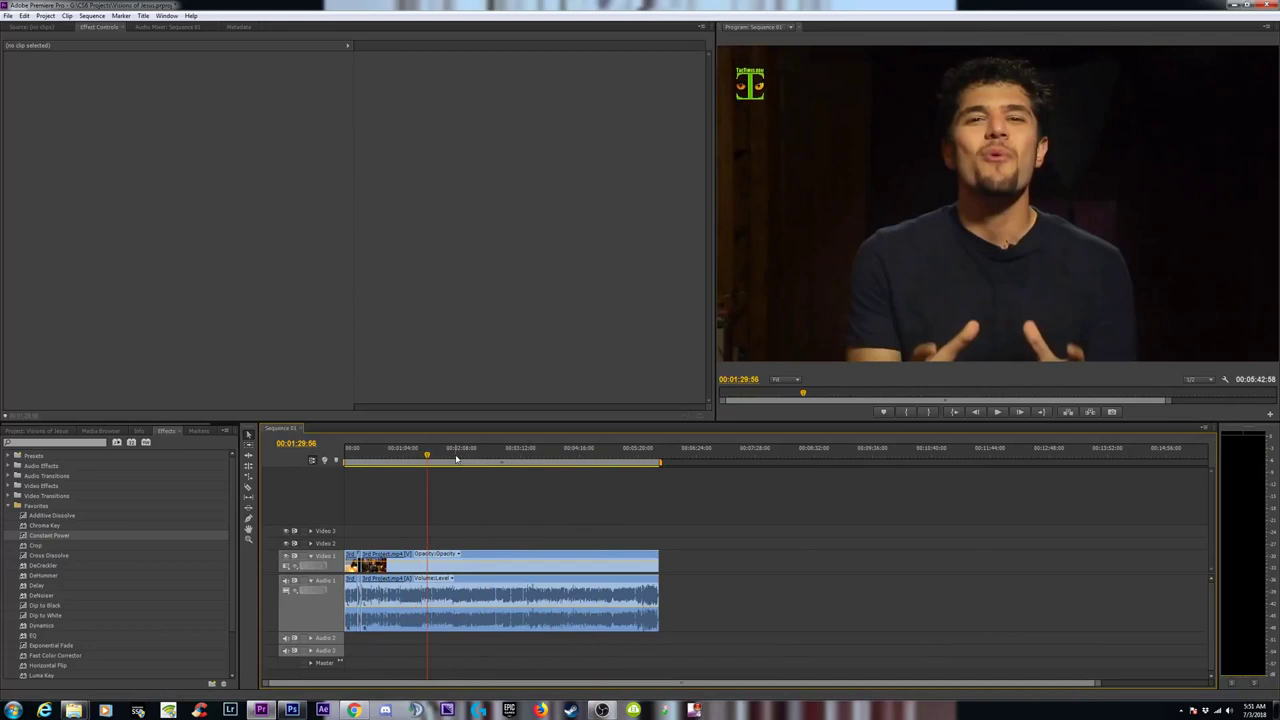
key("End")
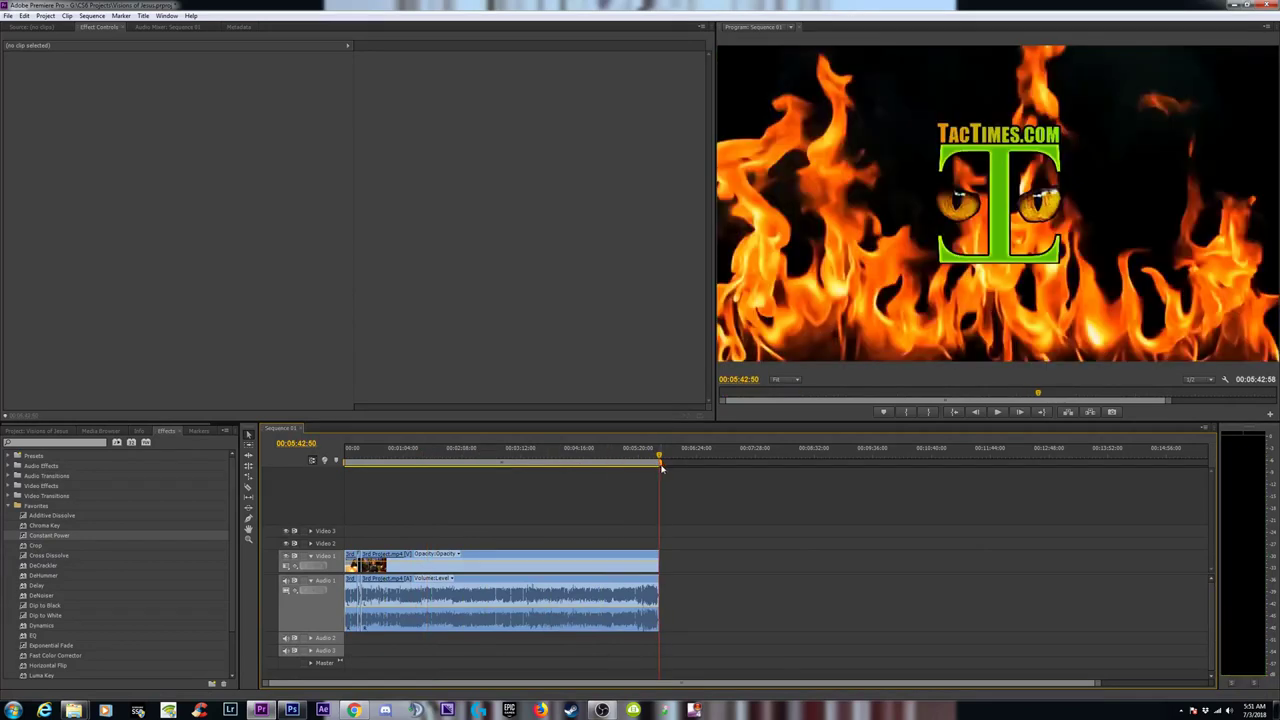
key("Home")
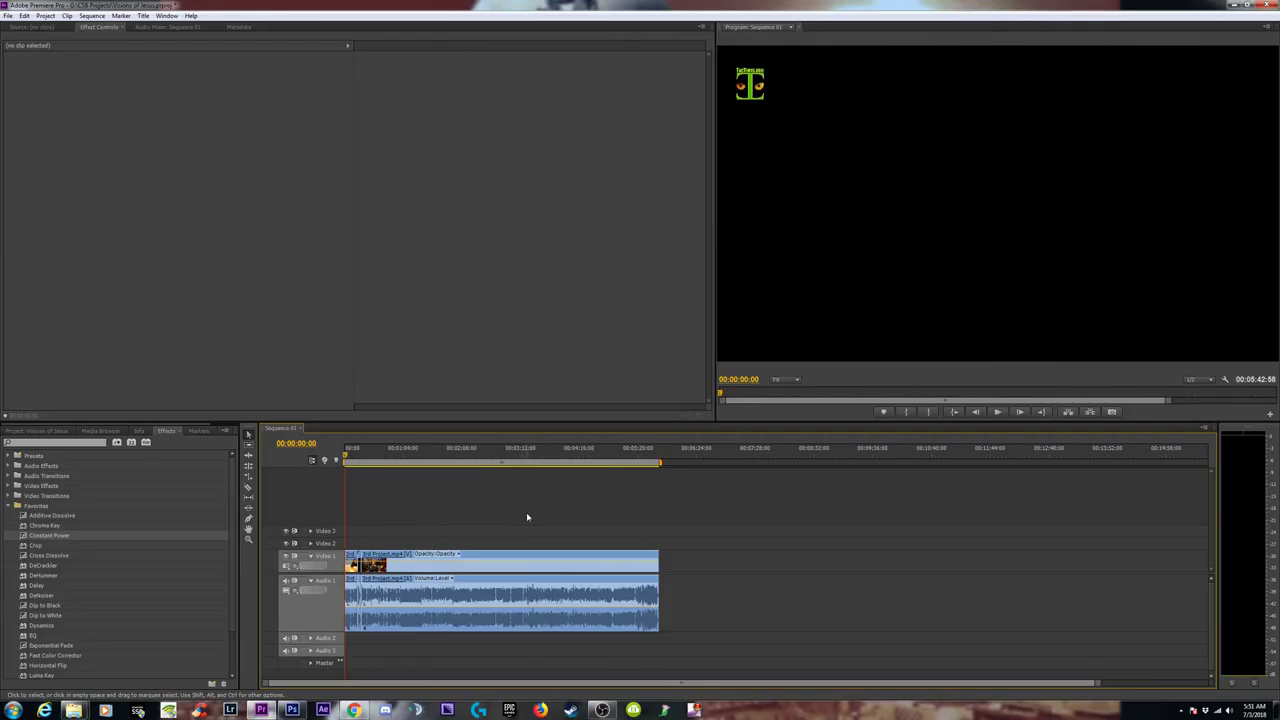
Step: Play the opening teaser and title intro full-screen from the sequence start, stopping in the studio scene at 00:00:20:08
key("ctrl+grave")
key("space")
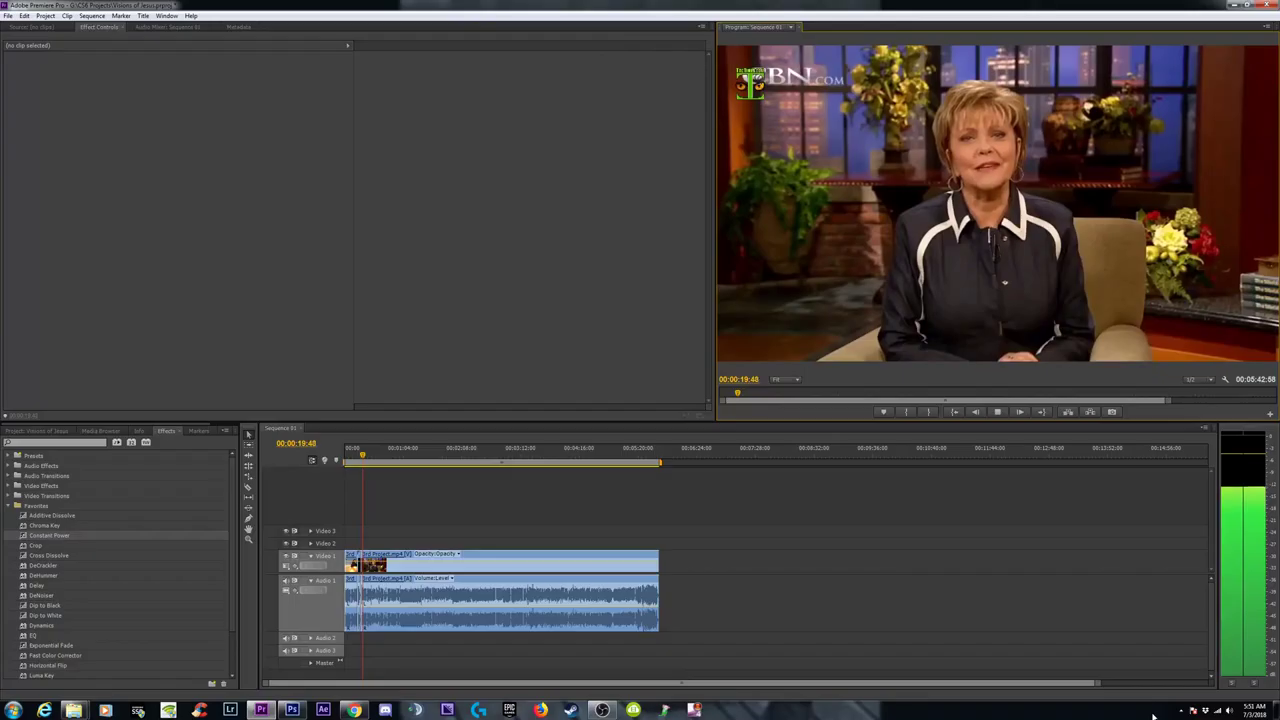
key("space")
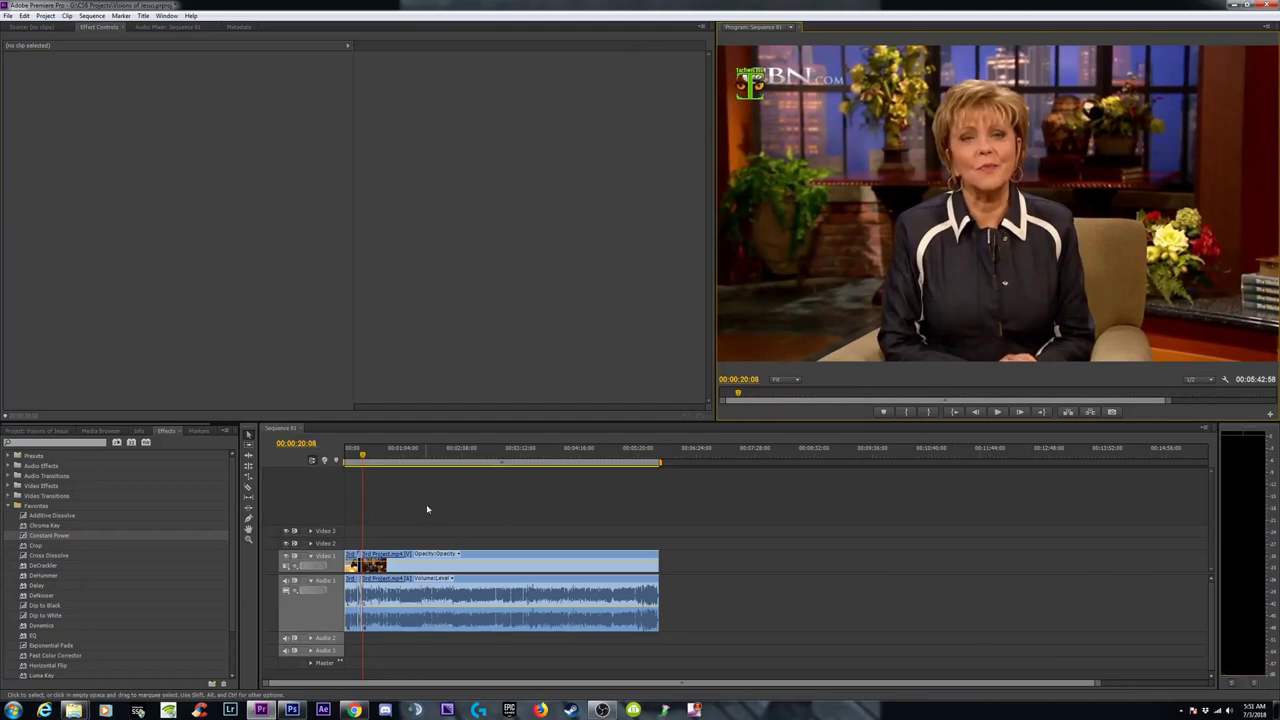
Step: Preview the cut from the teaser into the title intro full-screen, from 00:00:13:39 to 00:00:15:08
left_click(355, 450)
key("=")
key("=")
key("=")
key("=")
key("=")
key("=")
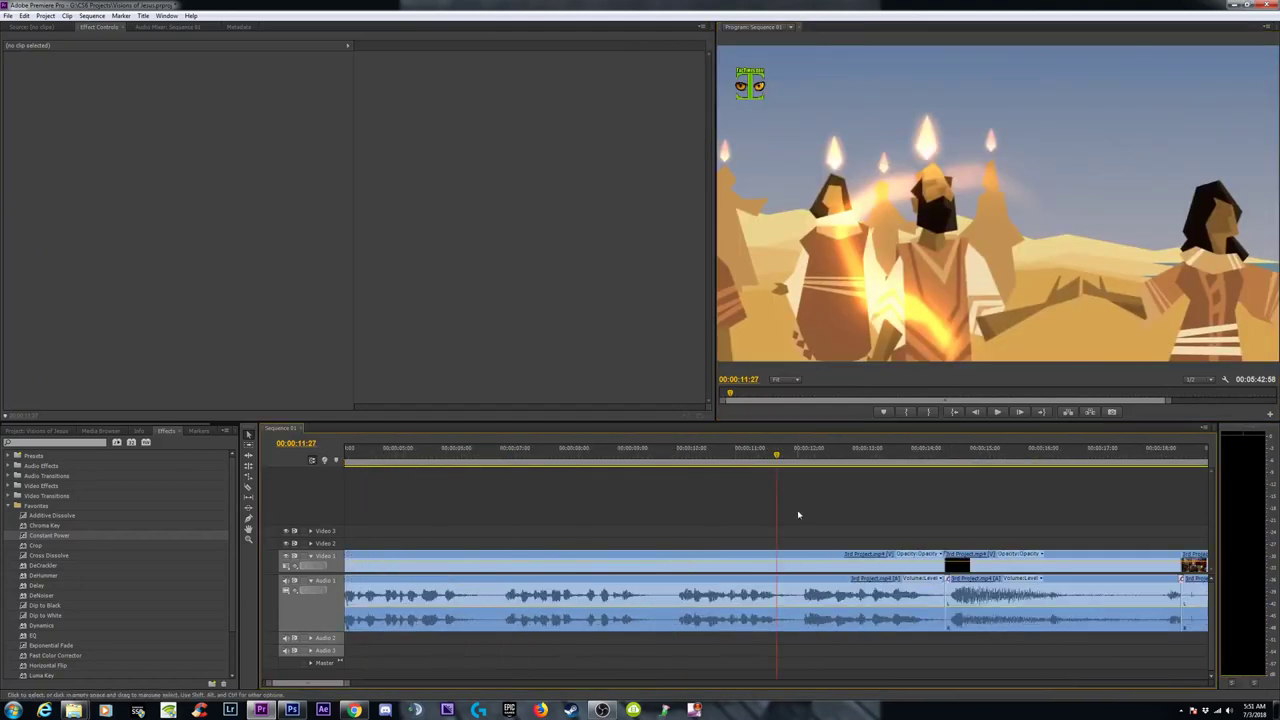
left_click(905, 458)
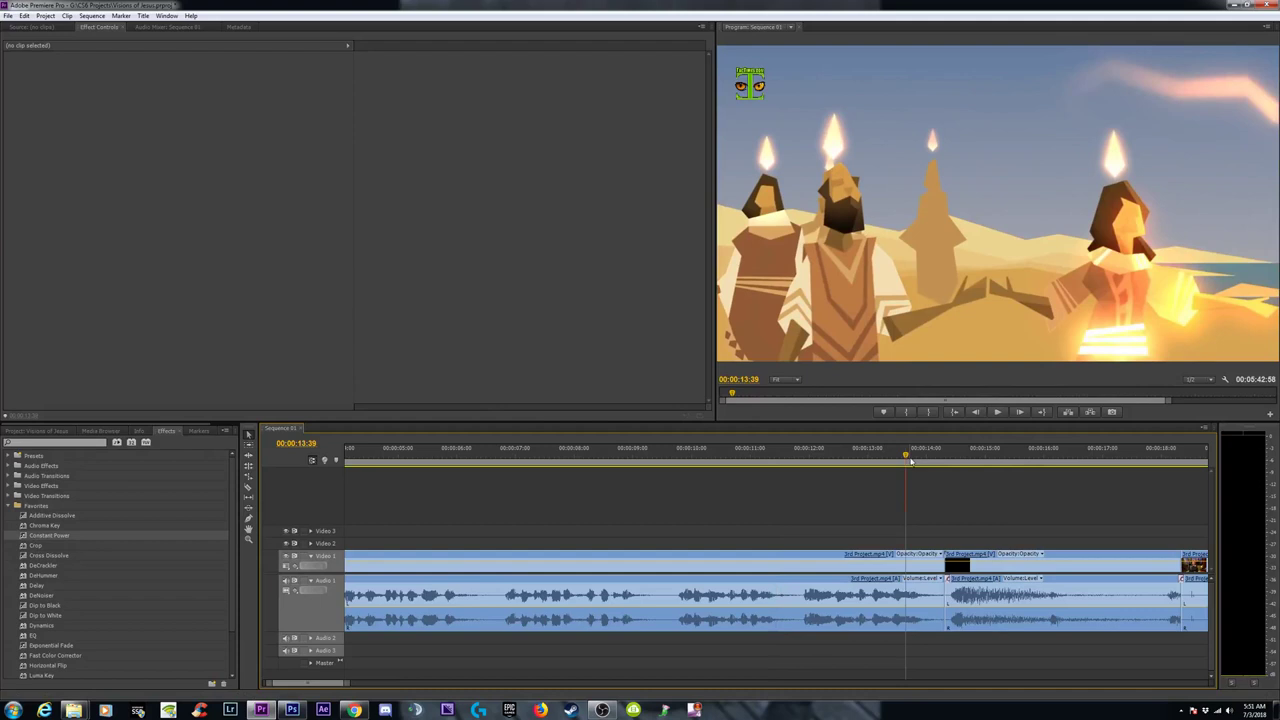
left_click(1202, 381)
left_click(1206, 404)
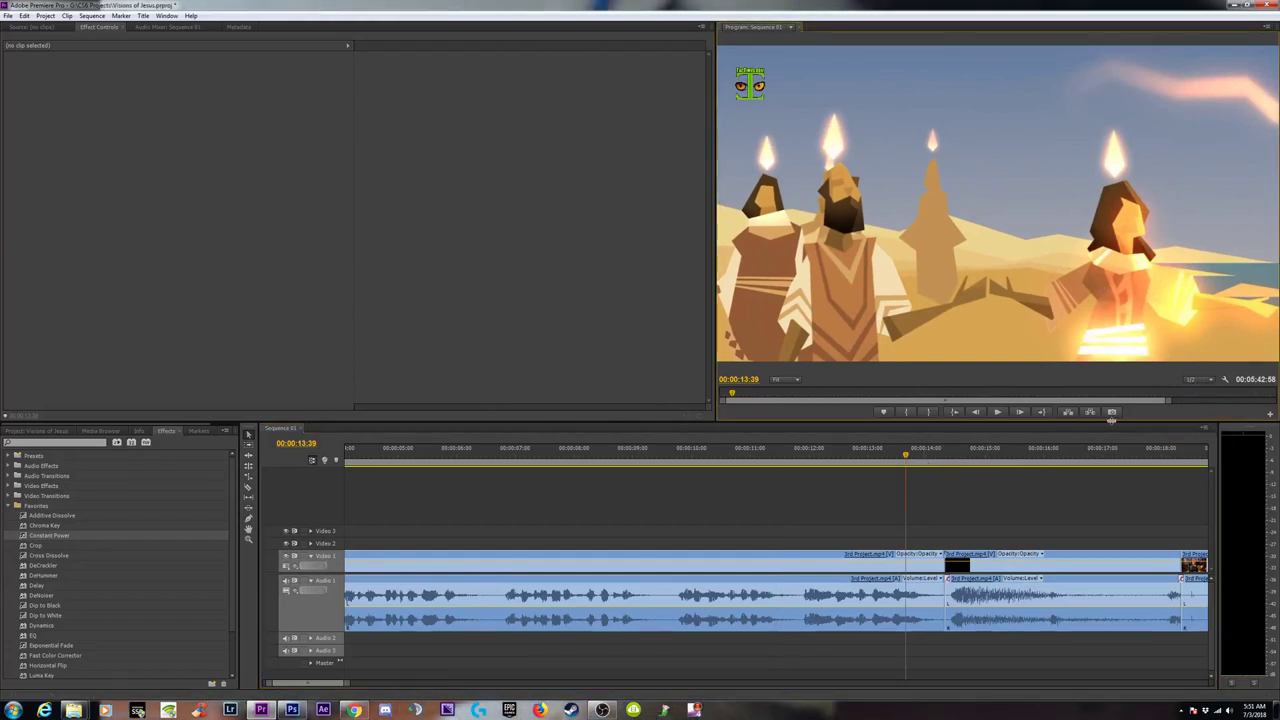
key("ctrl+grave")
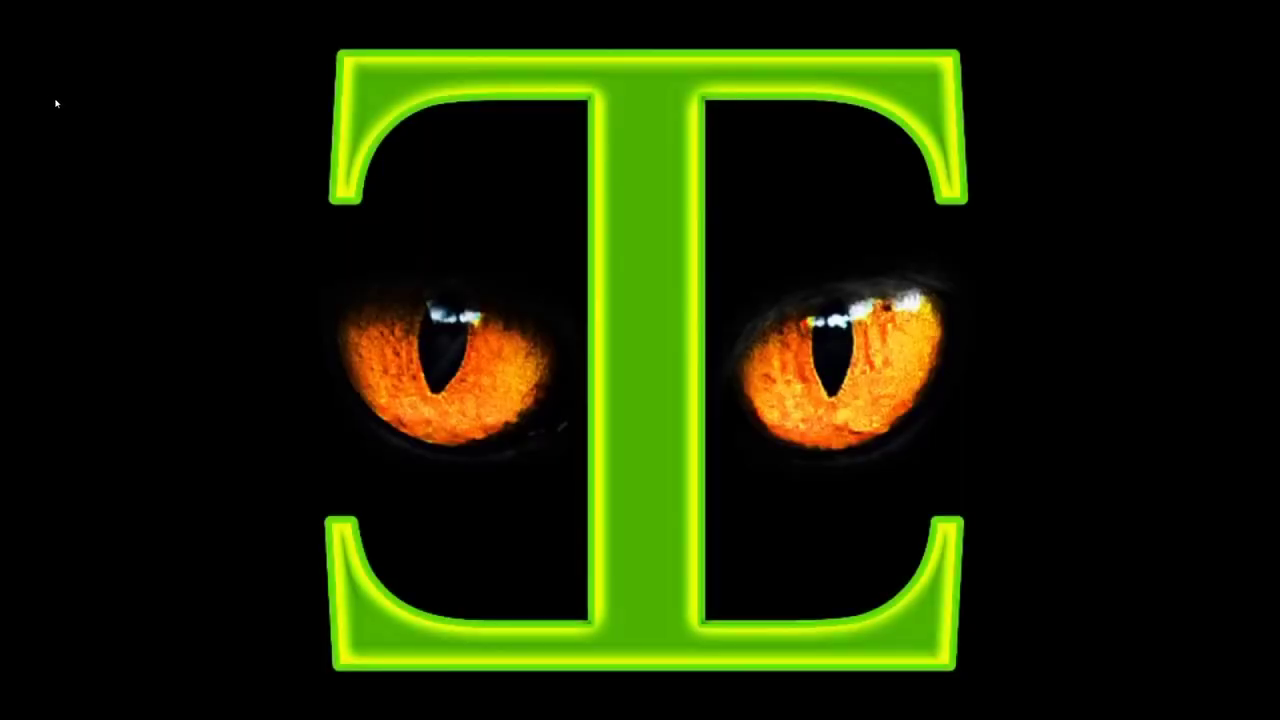
key("ctrl+grave")
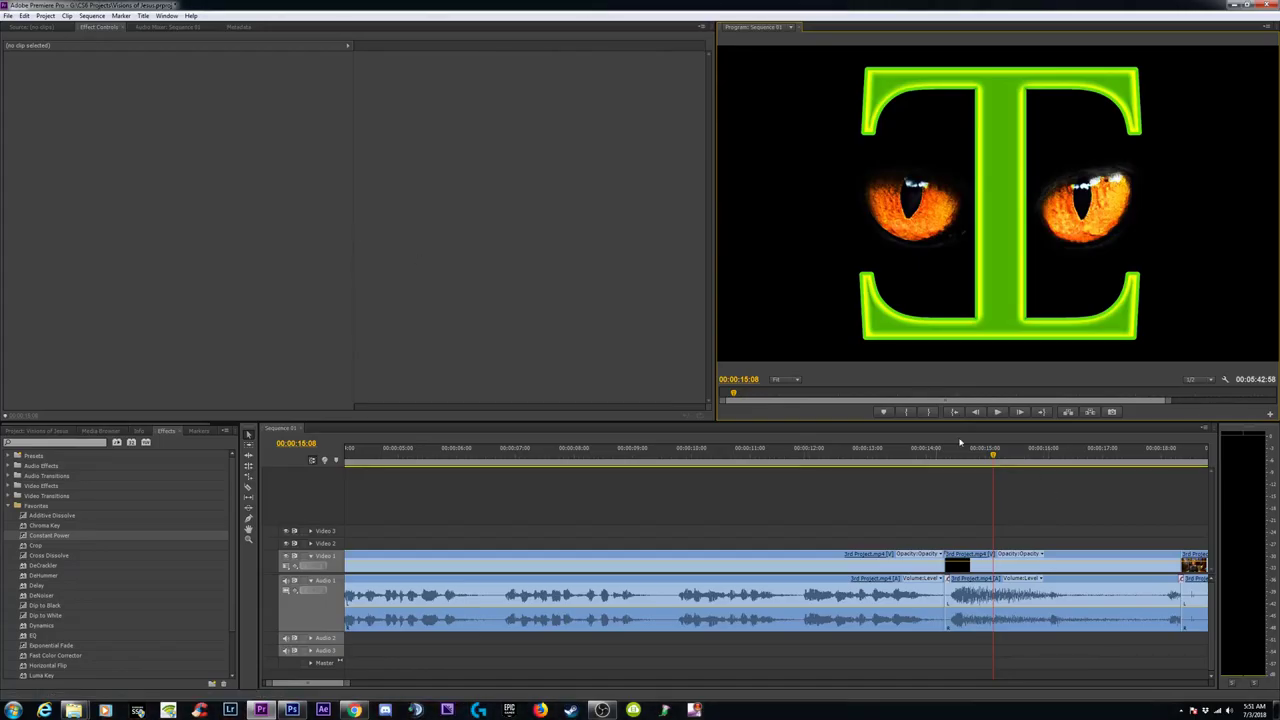
Step: Review the playback resolution options for the sequence preview
left_click(1200, 379)
left_click(1210, 391)
left_click(1205, 380)
left_click(1206, 401)
left_click(1203, 380)
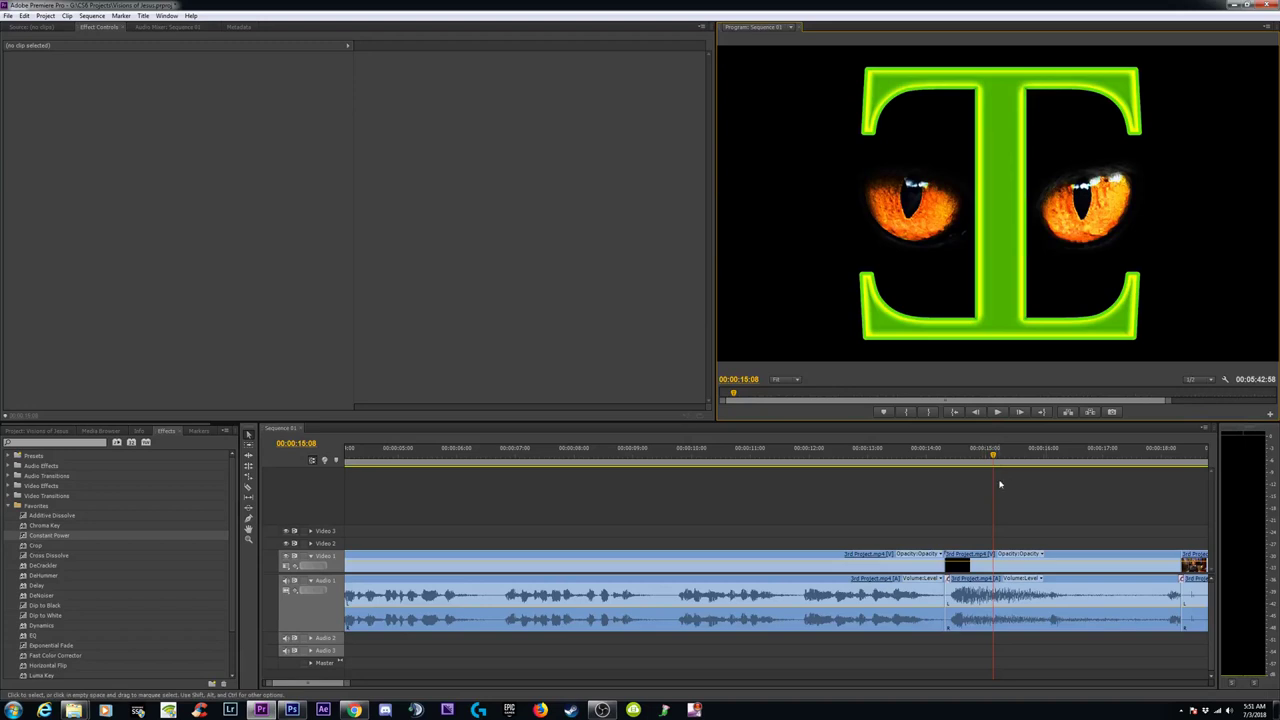
Step: Split the title intro clip at 00:00:14:35 on the white flash and delete its short black opening segment
left_click(1029, 455)
key("minus")
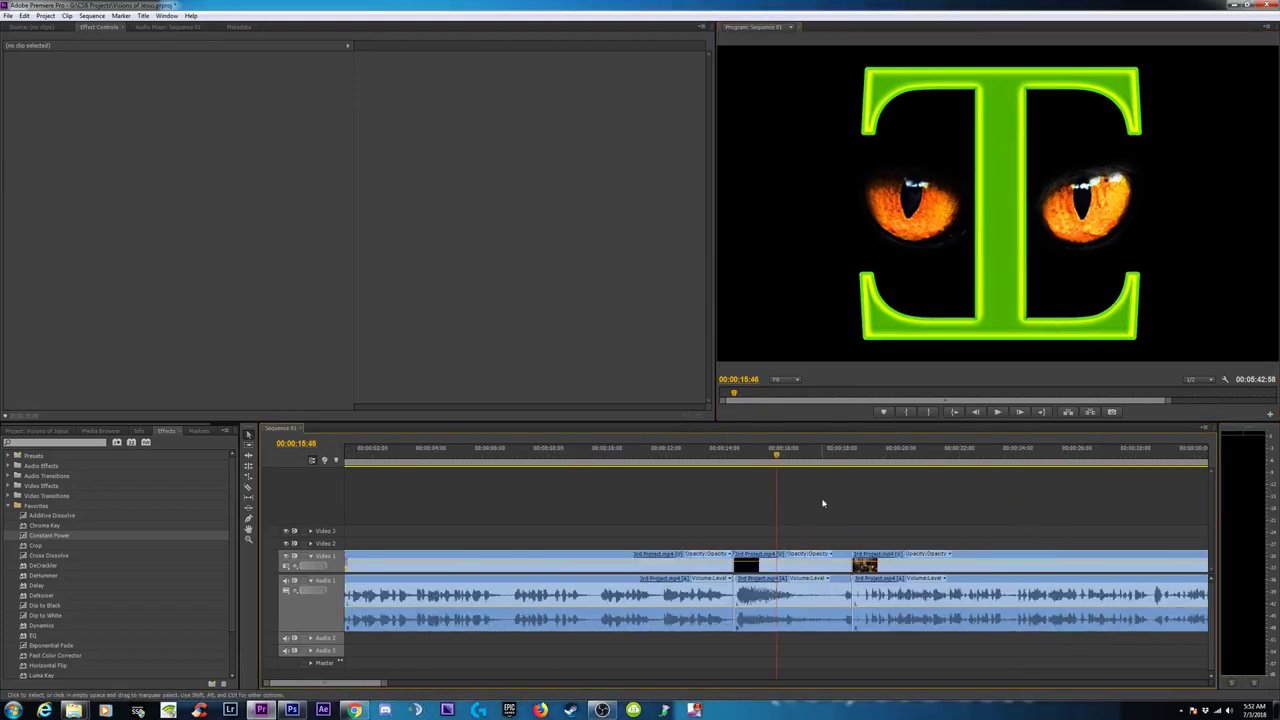
key("equal")
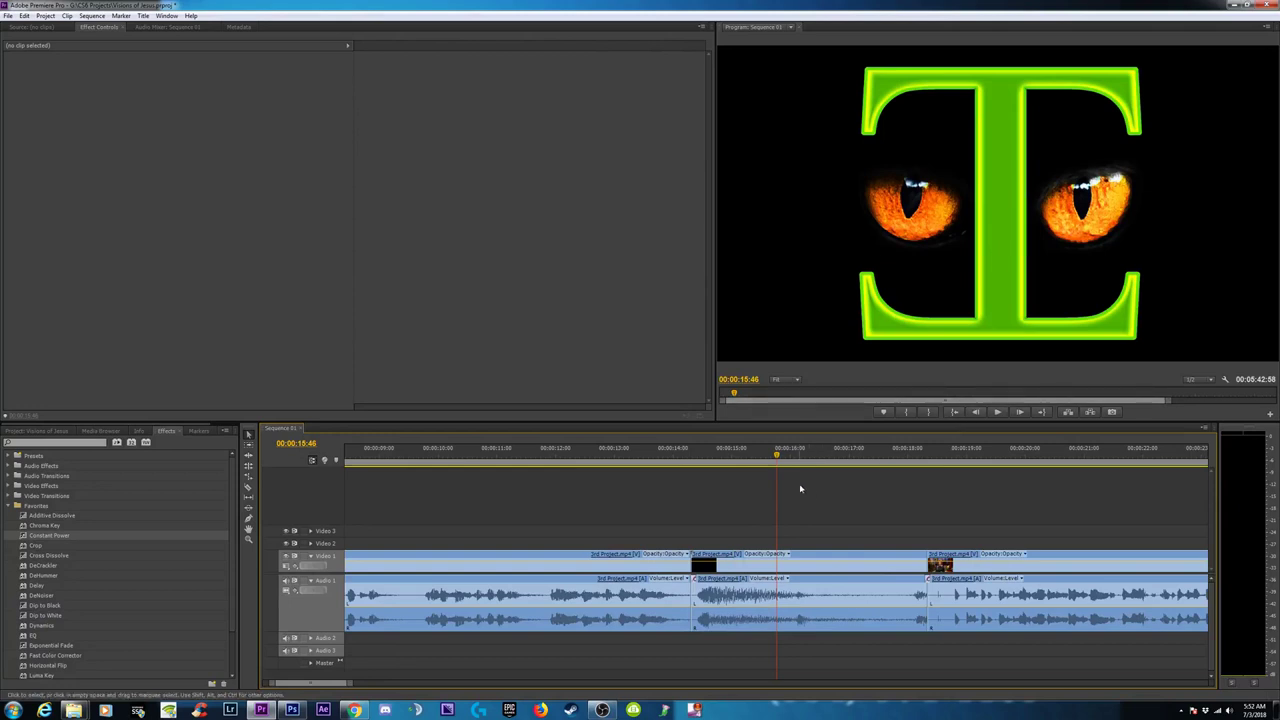
key("equal")
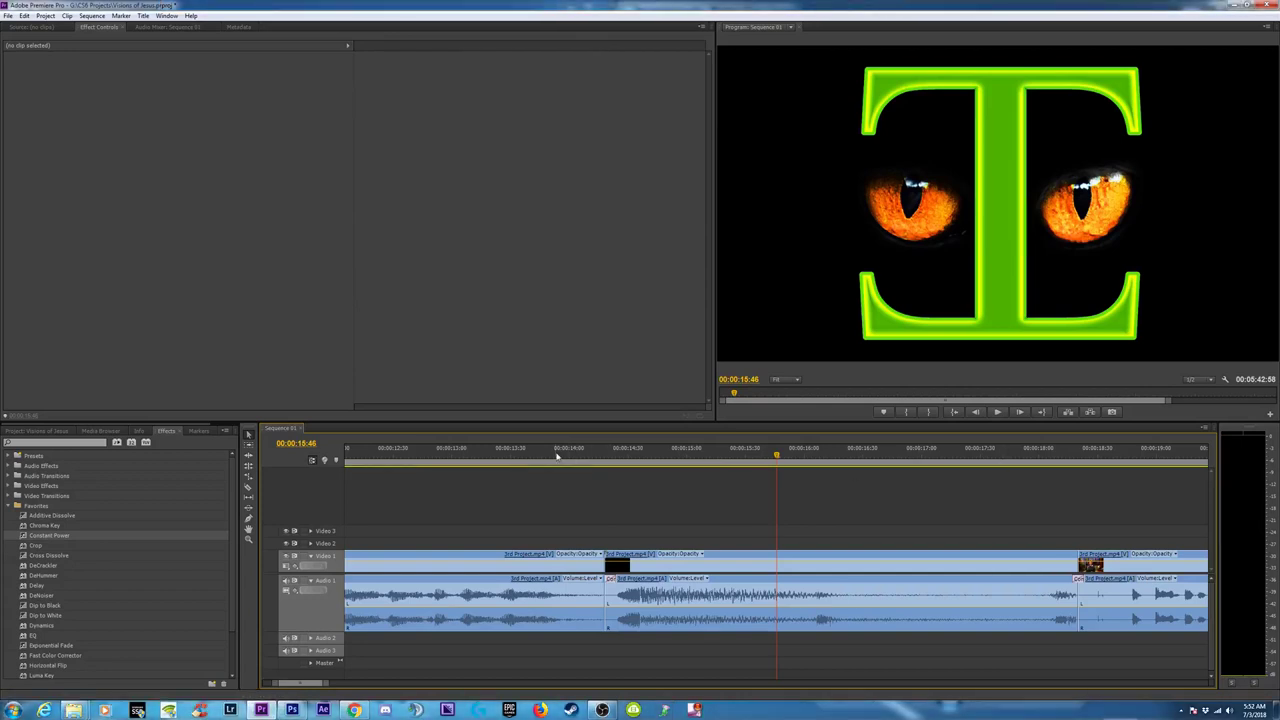
left_click_drag(567, 458, 642, 470)
key("Left")
key("Right")
key("c")
left_click(636, 565)
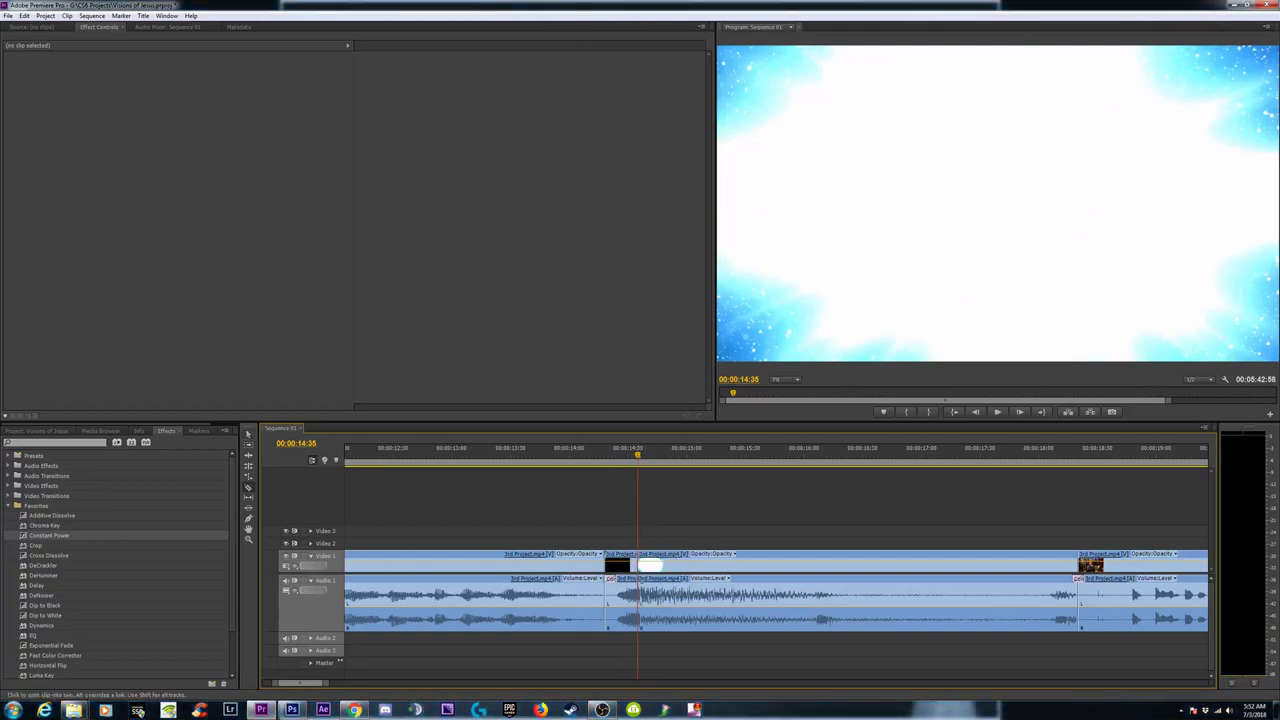
key("v")
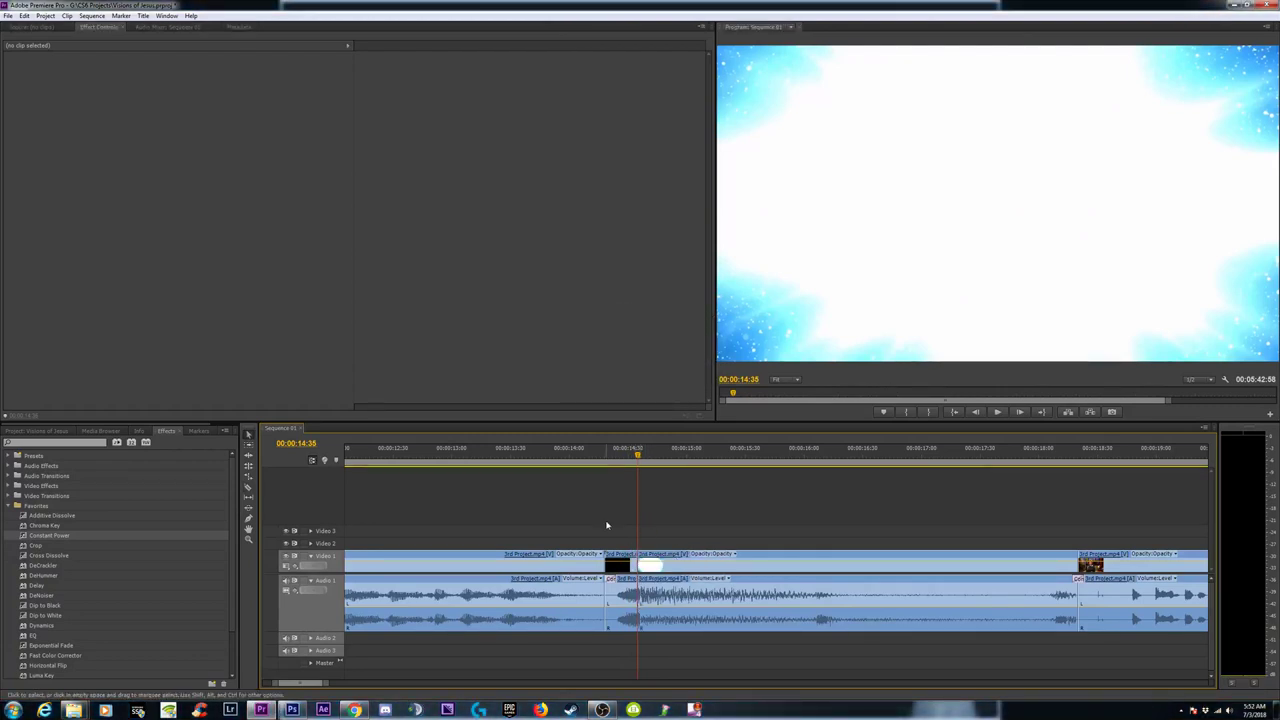
left_click_drag(617, 530, 618, 628)
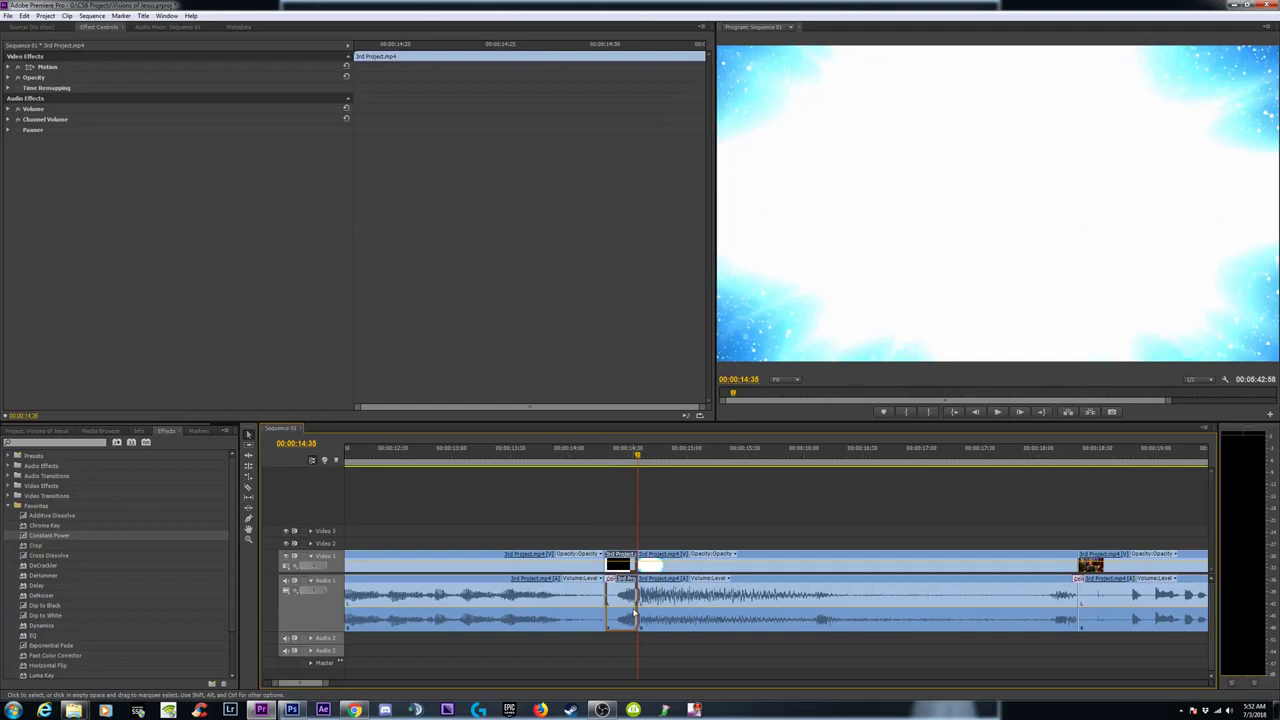
key("Delete")
Step: Trim the teaser clip's end to 00:00:14:19 and ripple delete the gap before the title intro
left_click(493, 456)
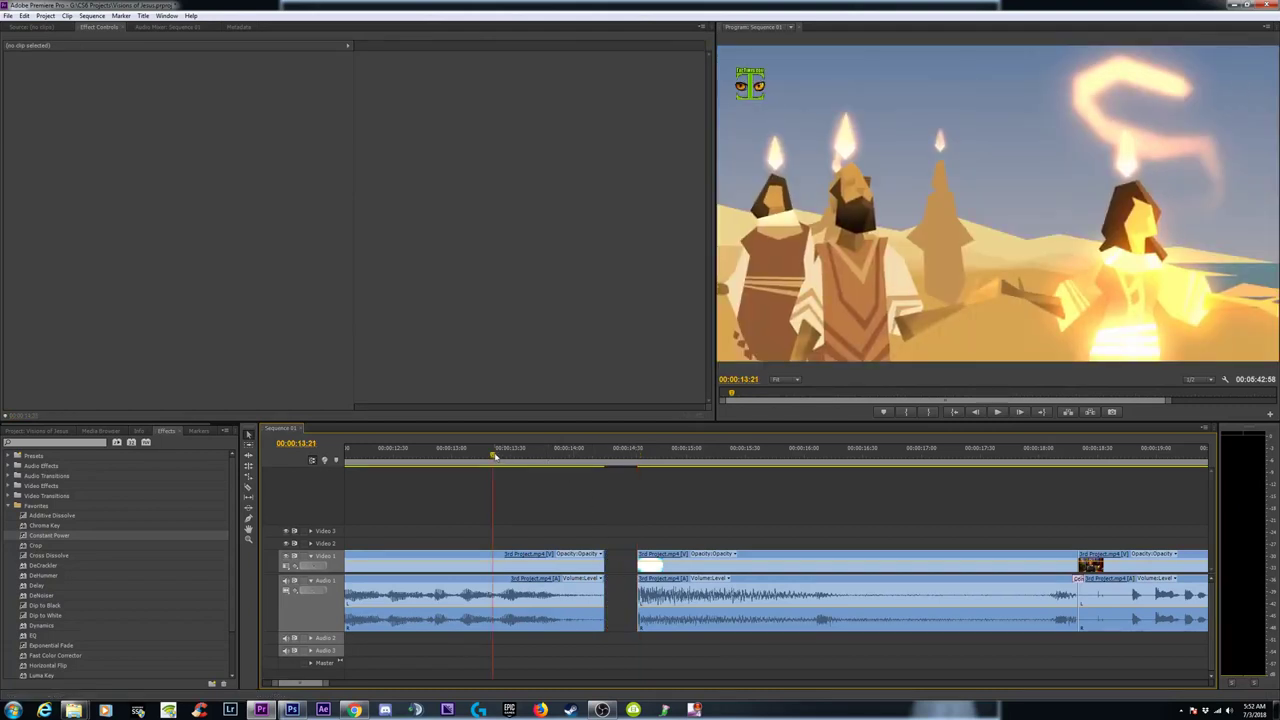
key("space")
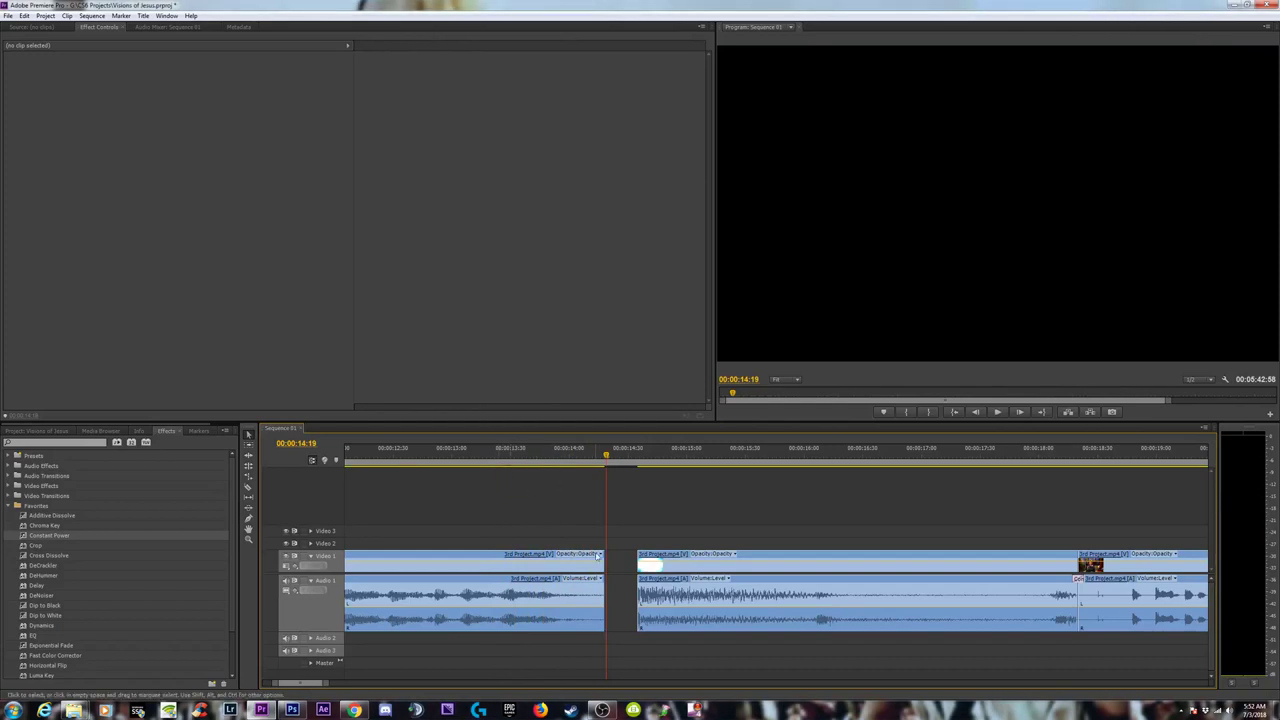
left_click_drag(605, 591, 627, 591)
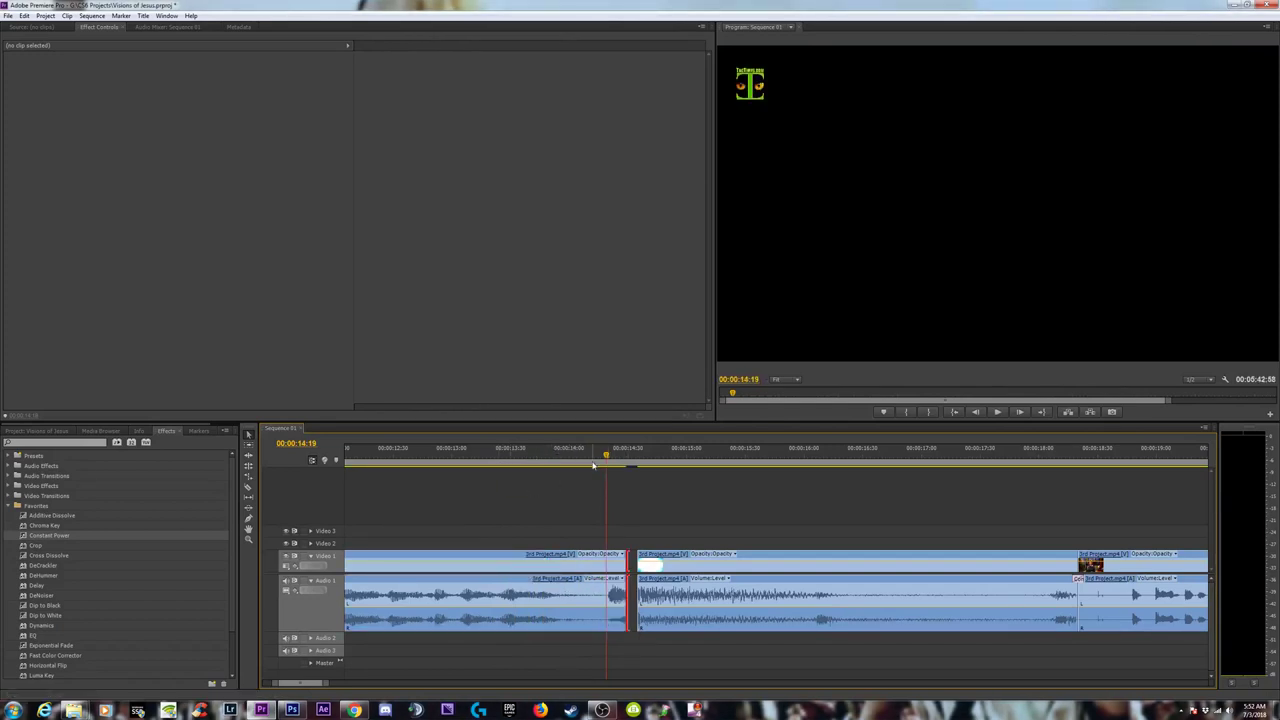
left_click(613, 461)
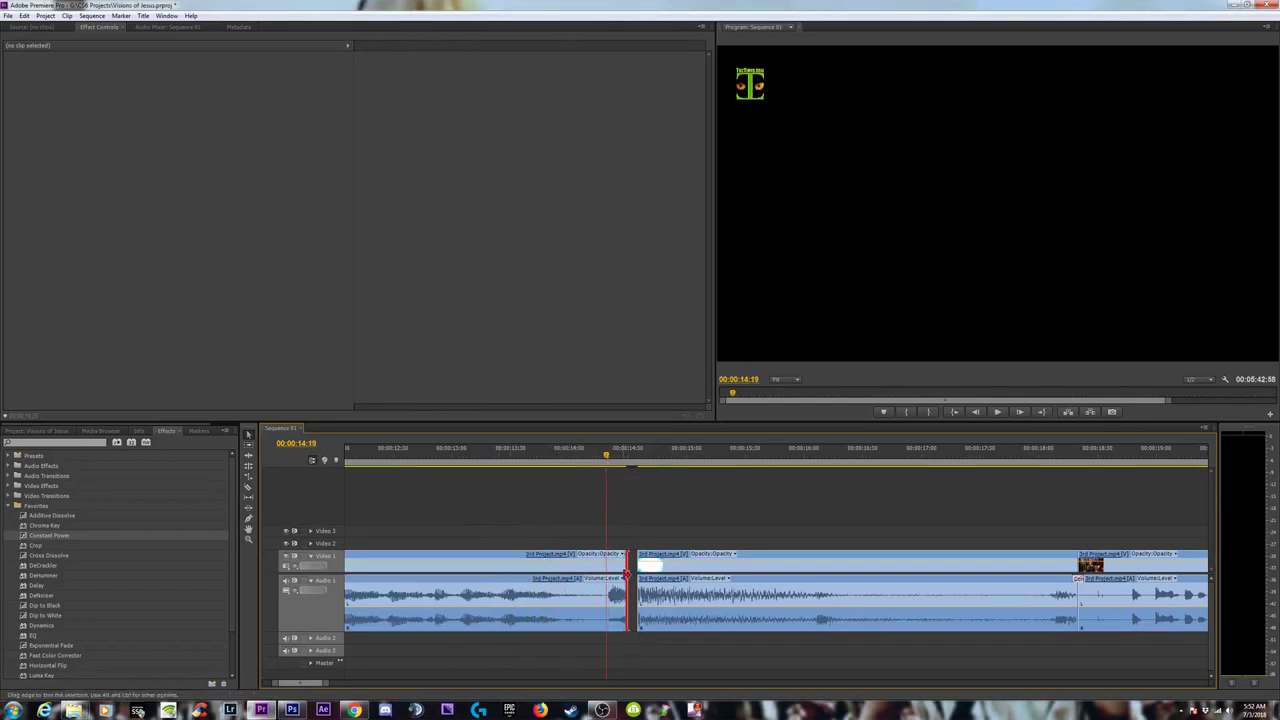
left_click_drag(629, 591, 607, 591)
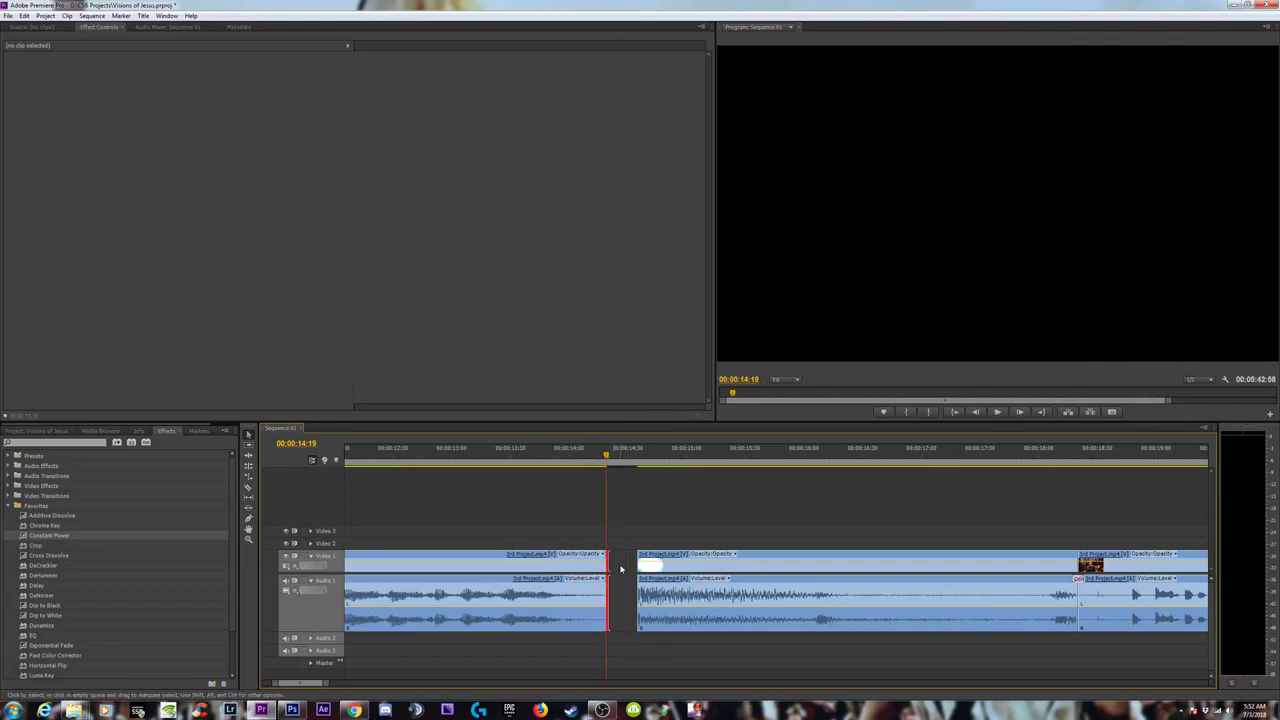
left_click(621, 567)
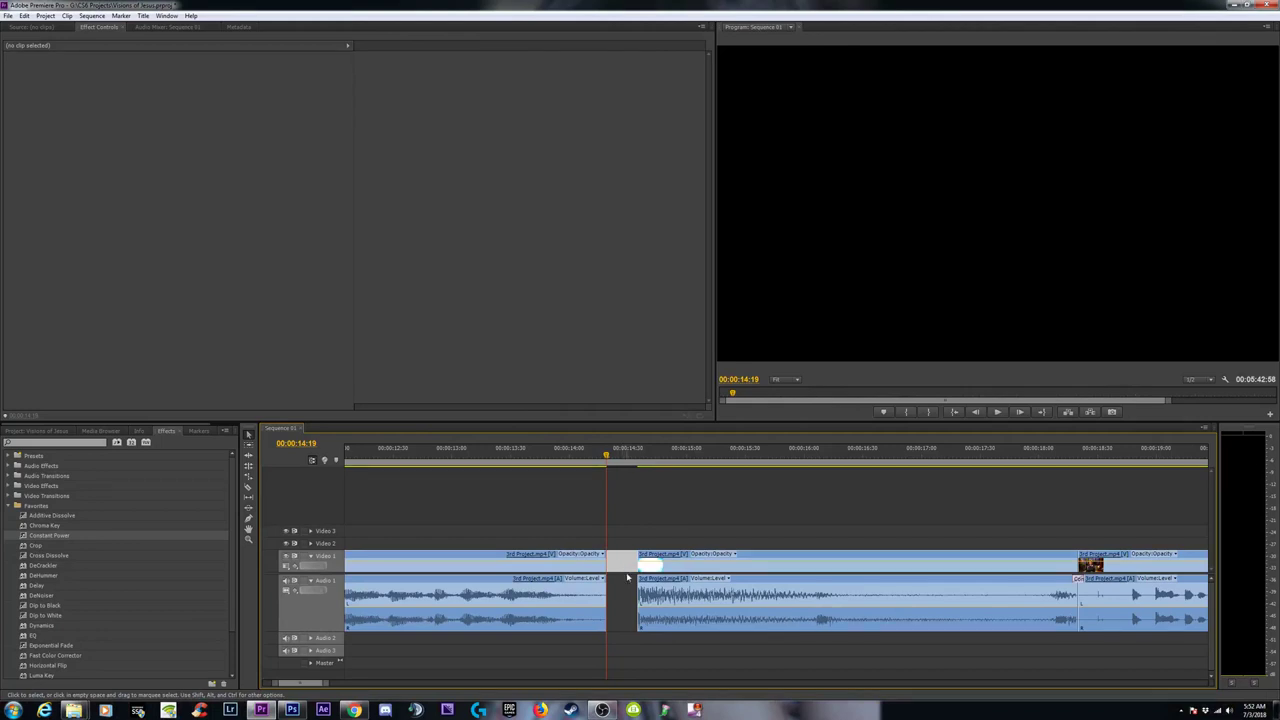
key("Delete")
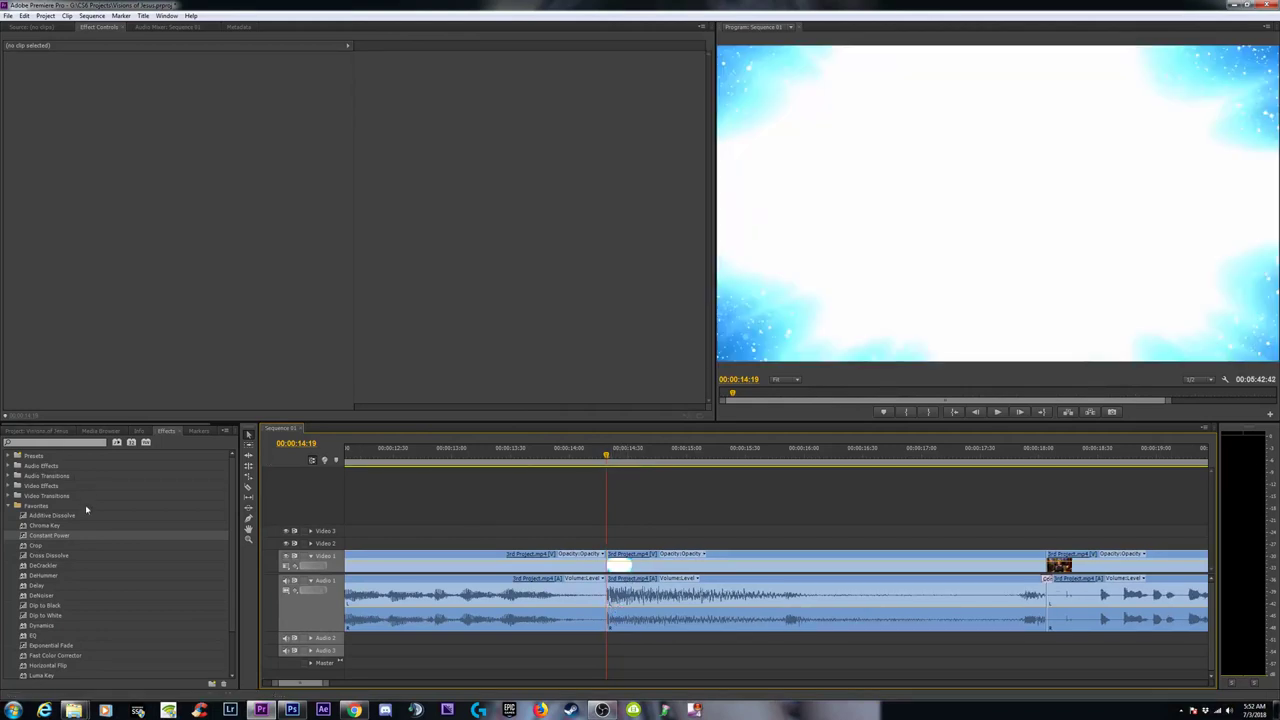
Step: Apply the Constant Power audio transition to the end of the teaser clip, at the cut to the title intro
left_click_drag(61, 537, 340, 540)
left_click_drag(605, 601, 603, 600)
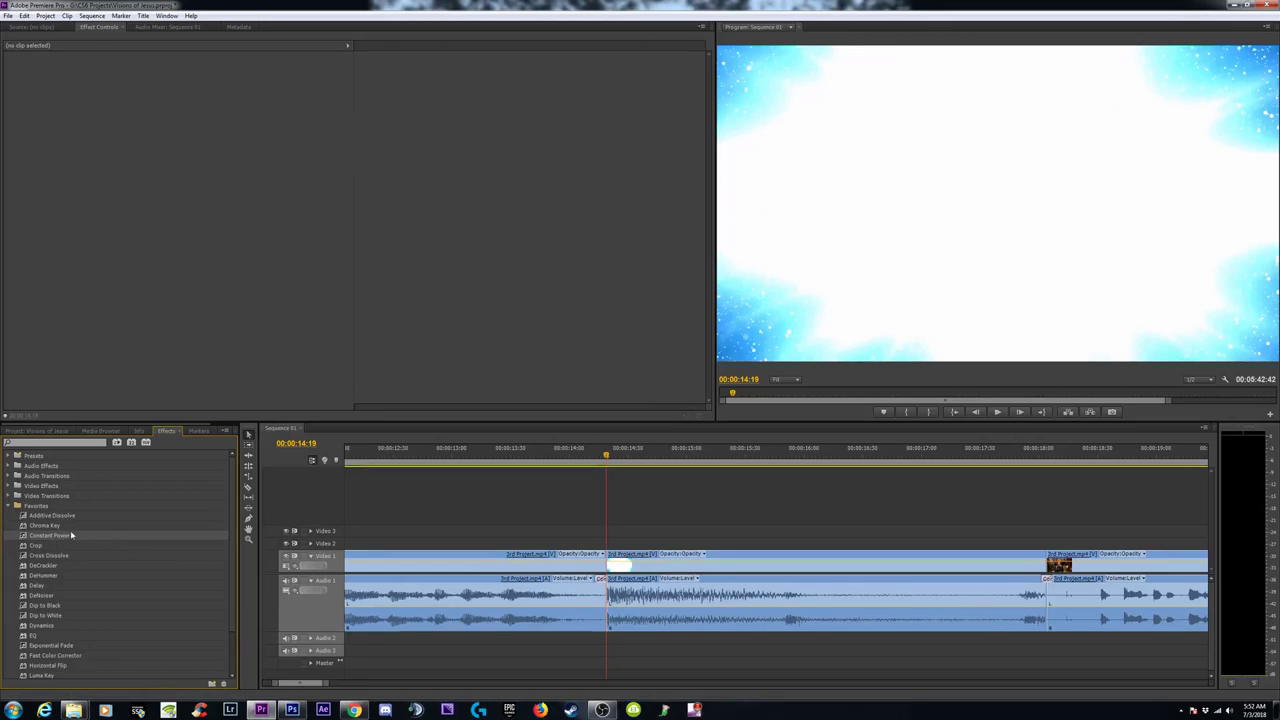
key("equal")
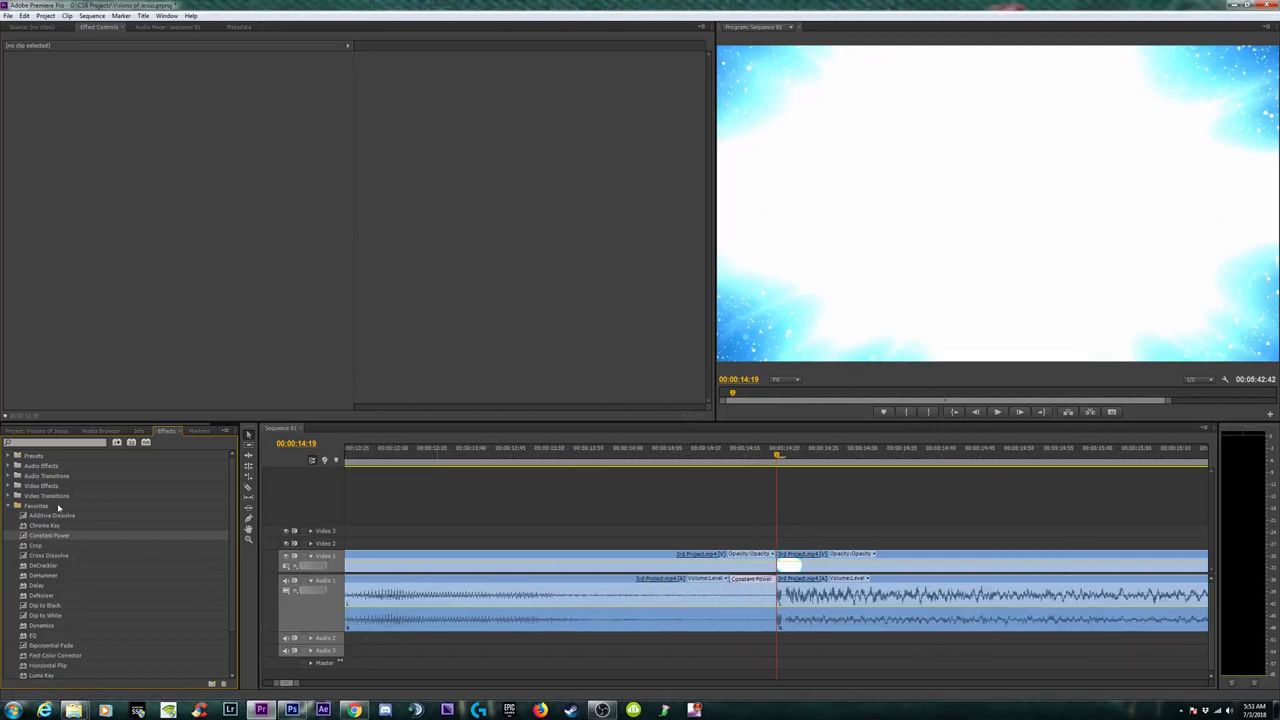
Step: Add a 15-frame Cross Dissolve to the end of the teaser video and lengthen the Constant Power transition beneath it to match
left_click_drag(40, 556, 497, 477)
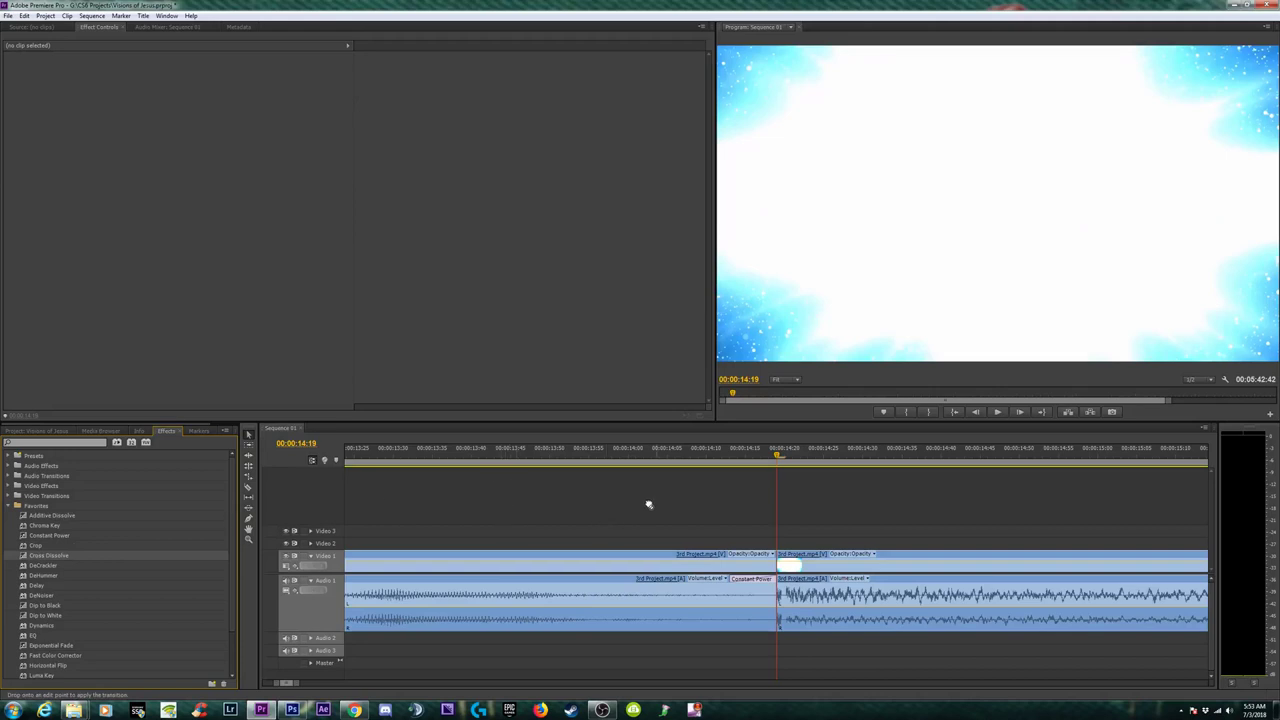
left_click_drag(760, 558, 766, 565)
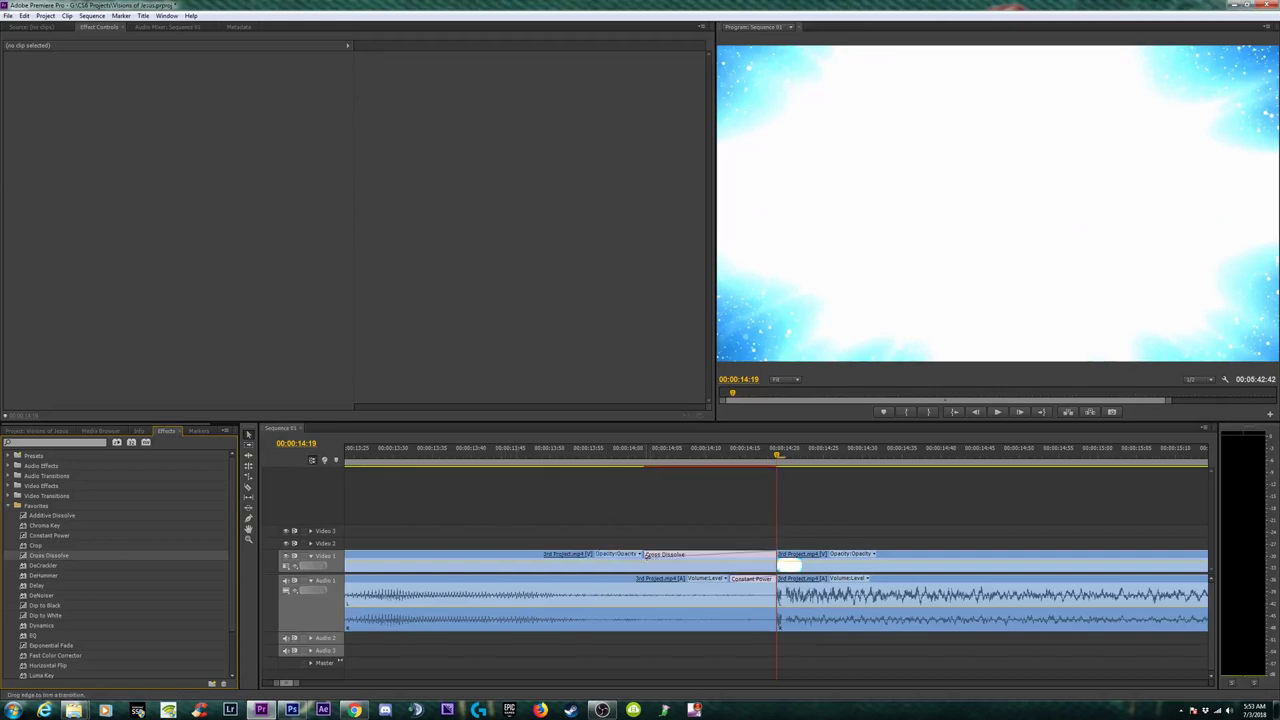
left_click_drag(646, 556, 645, 558)
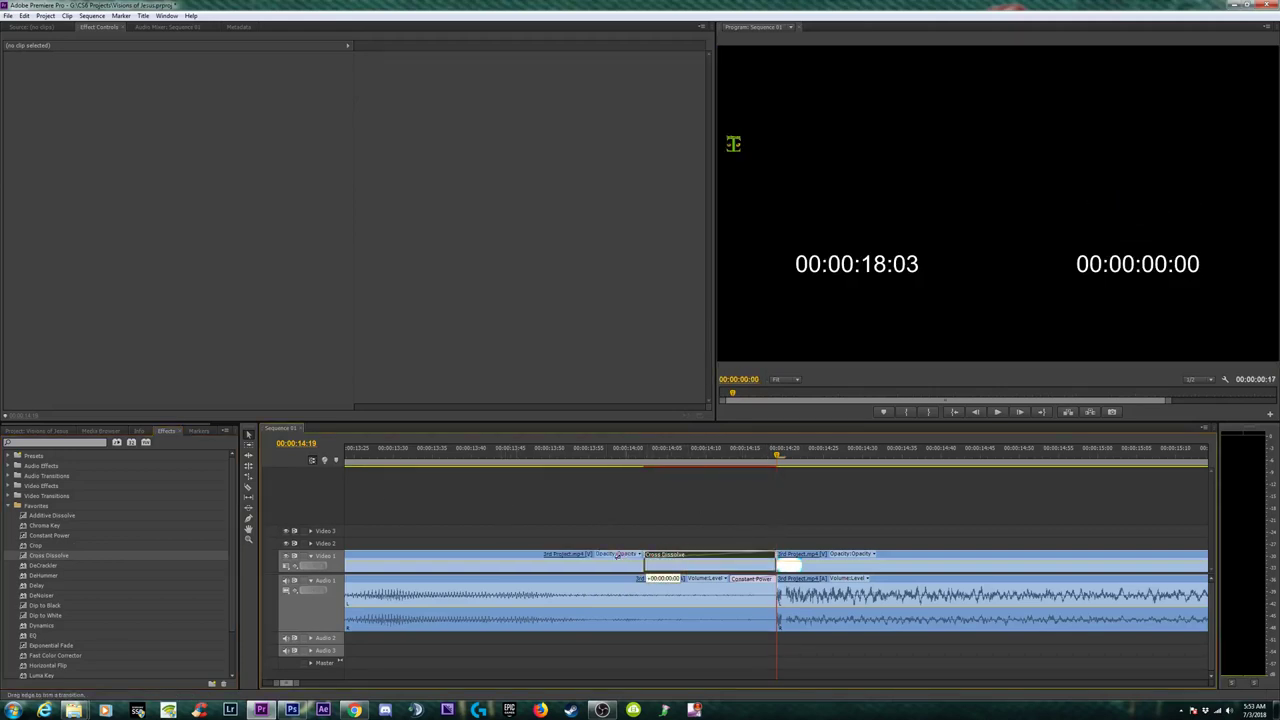
mouse_move(656, 562)
left_mouse_down()
mouse_move(773, 557)
mouse_move(660, 560)
left_mouse_up()
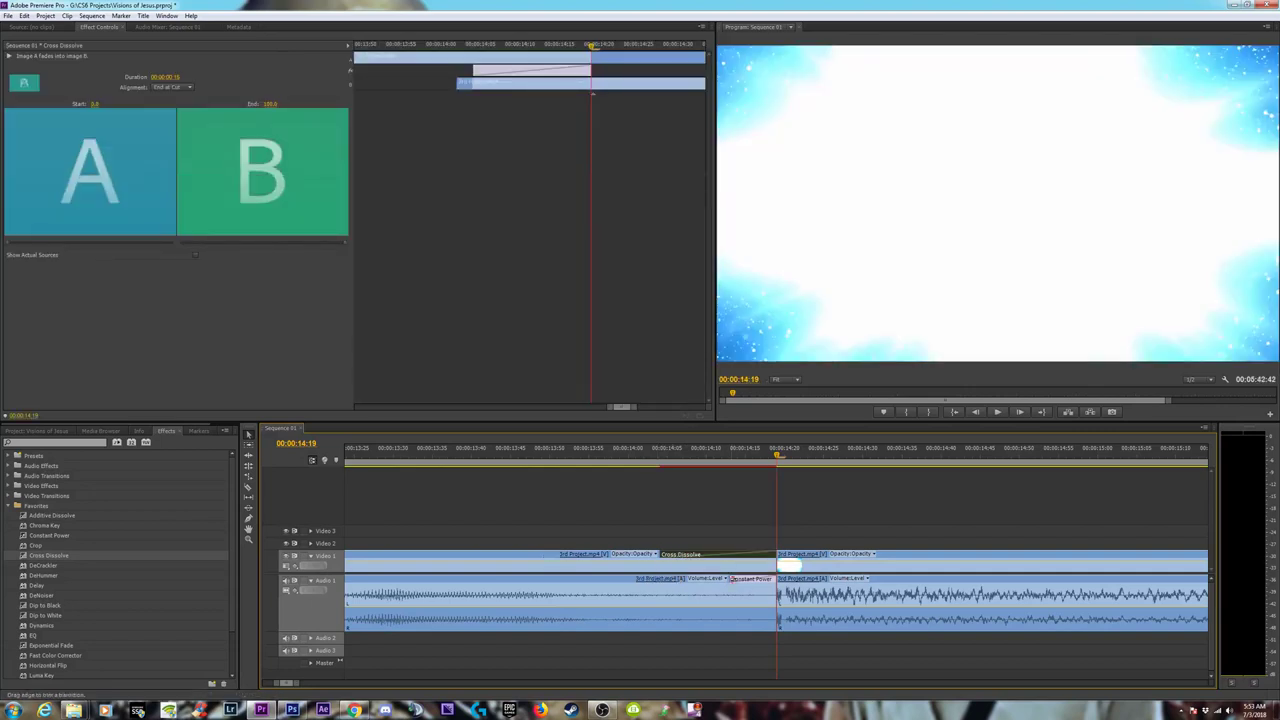
left_click_drag(730, 579, 656, 580)
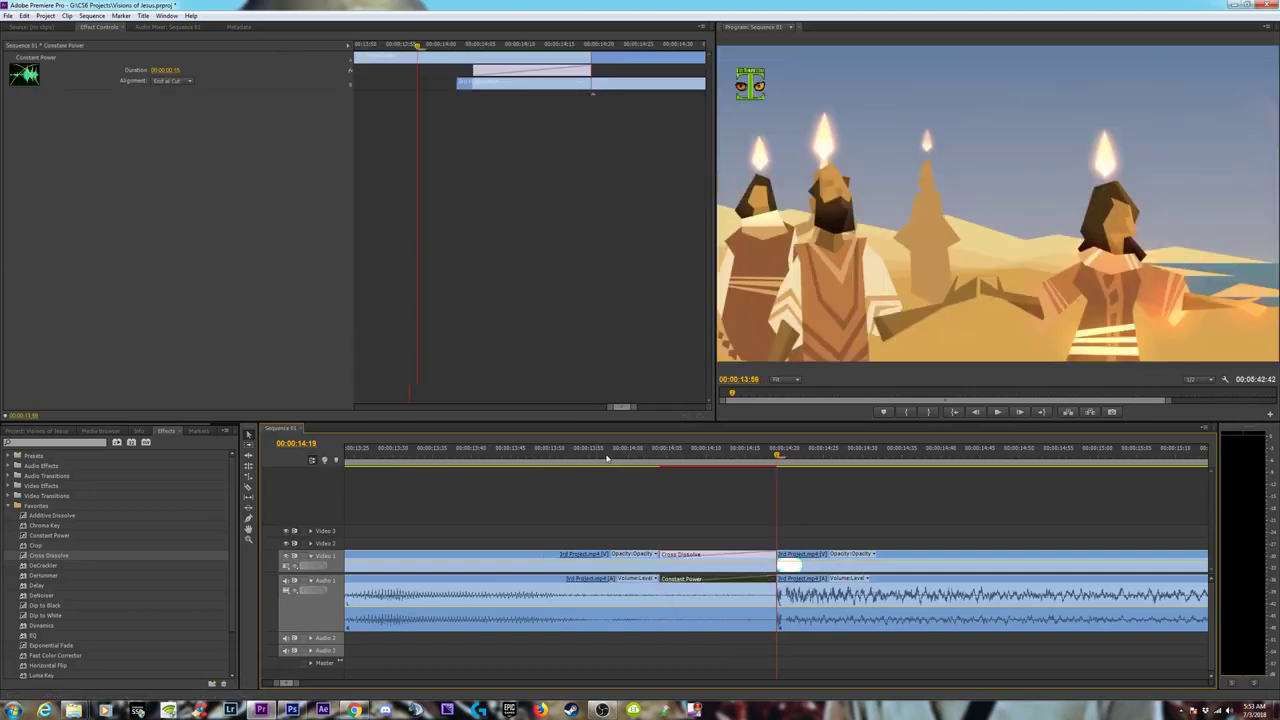
left_click_drag(606, 457, 799, 466)
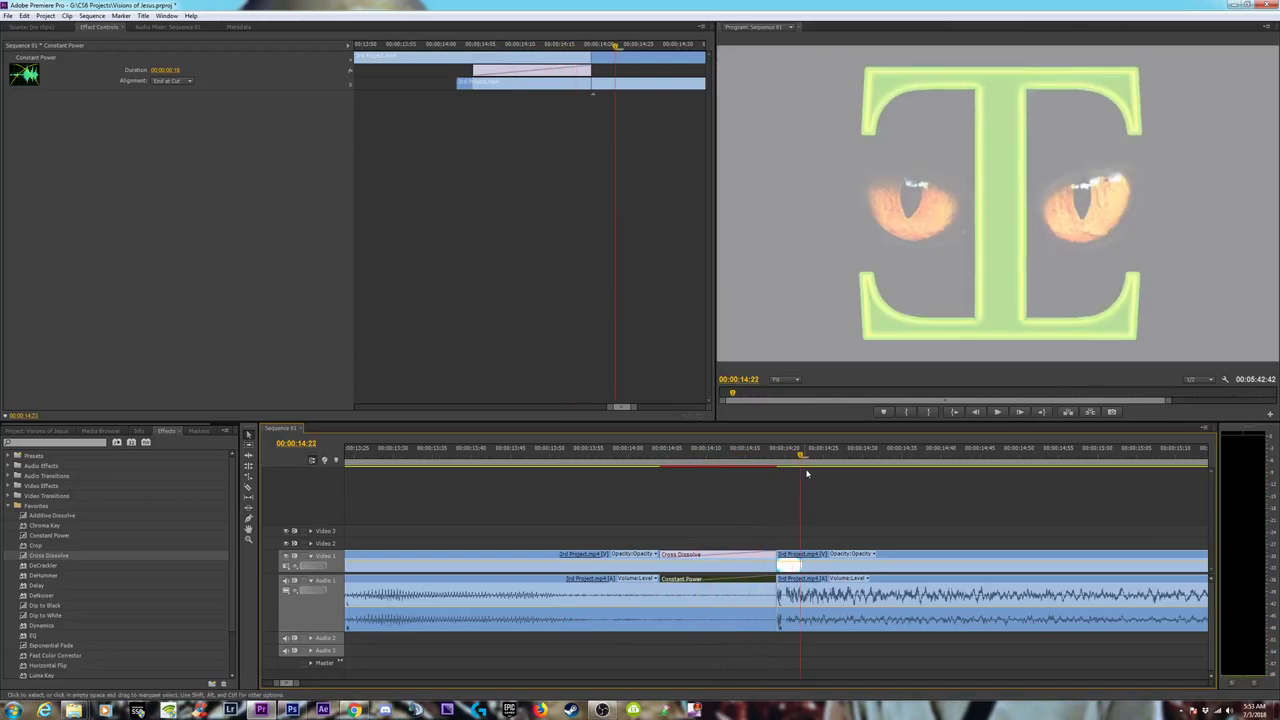
Step: Play the cut from the title intro to the interview clip, starting at about 00:00:17:47
key("minus")
key("minus")
key("minus")
key("minus")
key("equal")
key("equal")
key("equal")
key("equal")
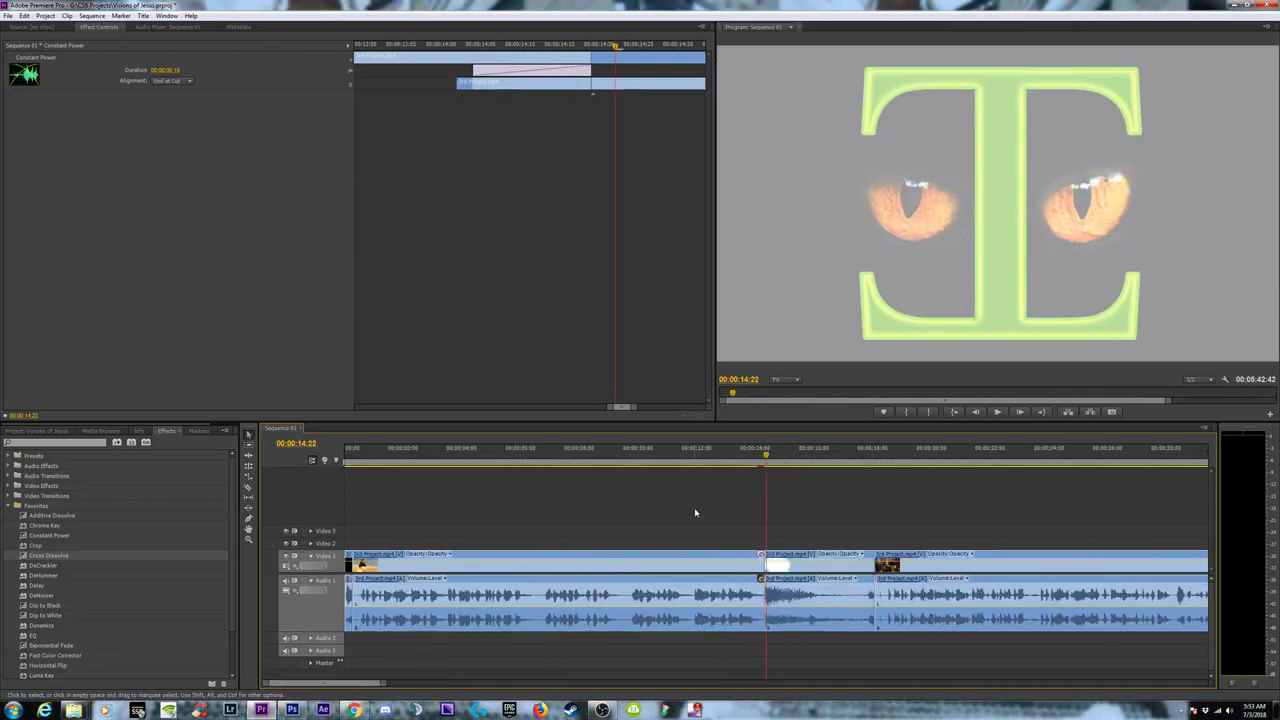
left_click(974, 502)
left_click(982, 456)
key("space")
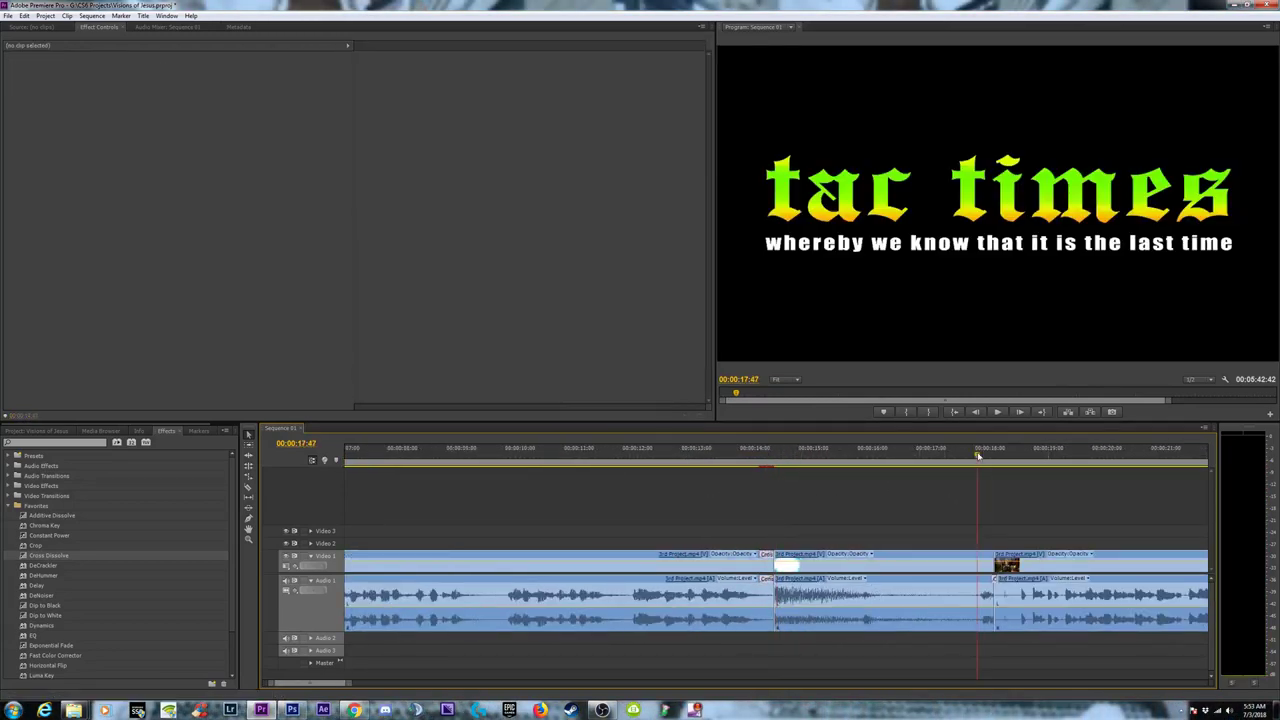
key("space")
Step: Play the teaser-to-title dissolve from about 00:00:12:00, and check the opening of the sequence from 00:00:00:00
key("minus")
key("minus")
key("minus")
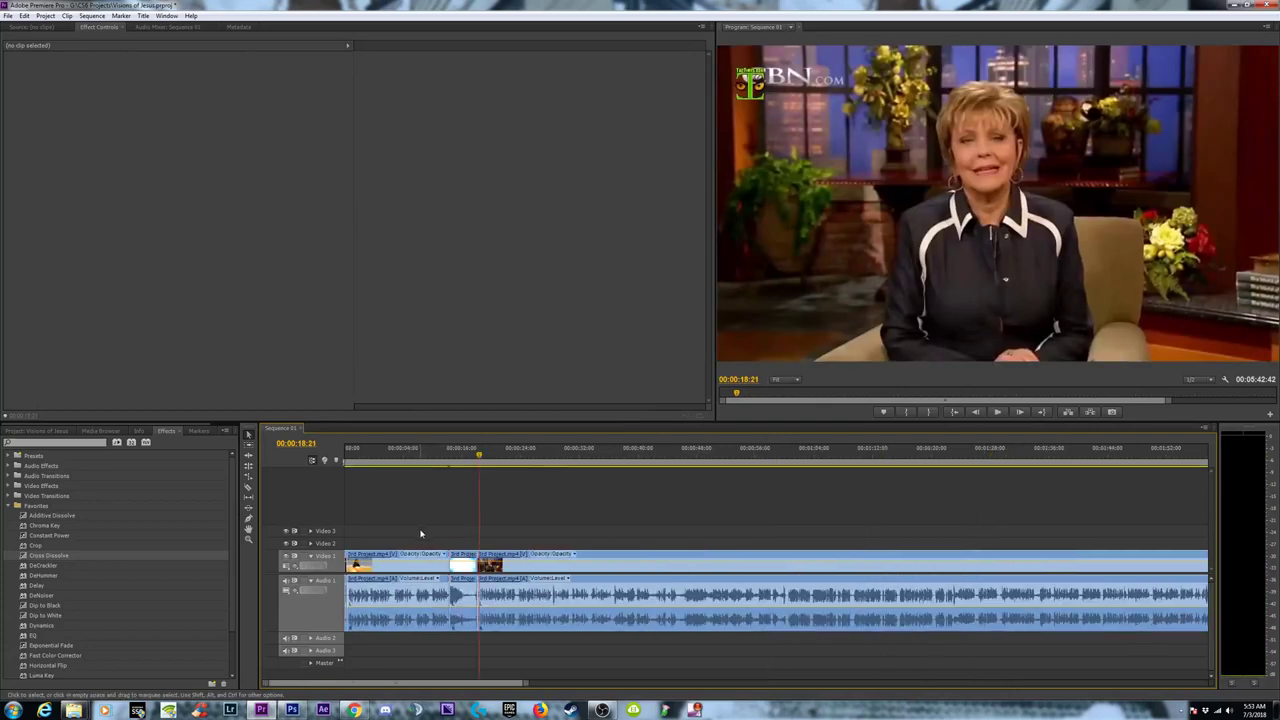
key("equal")
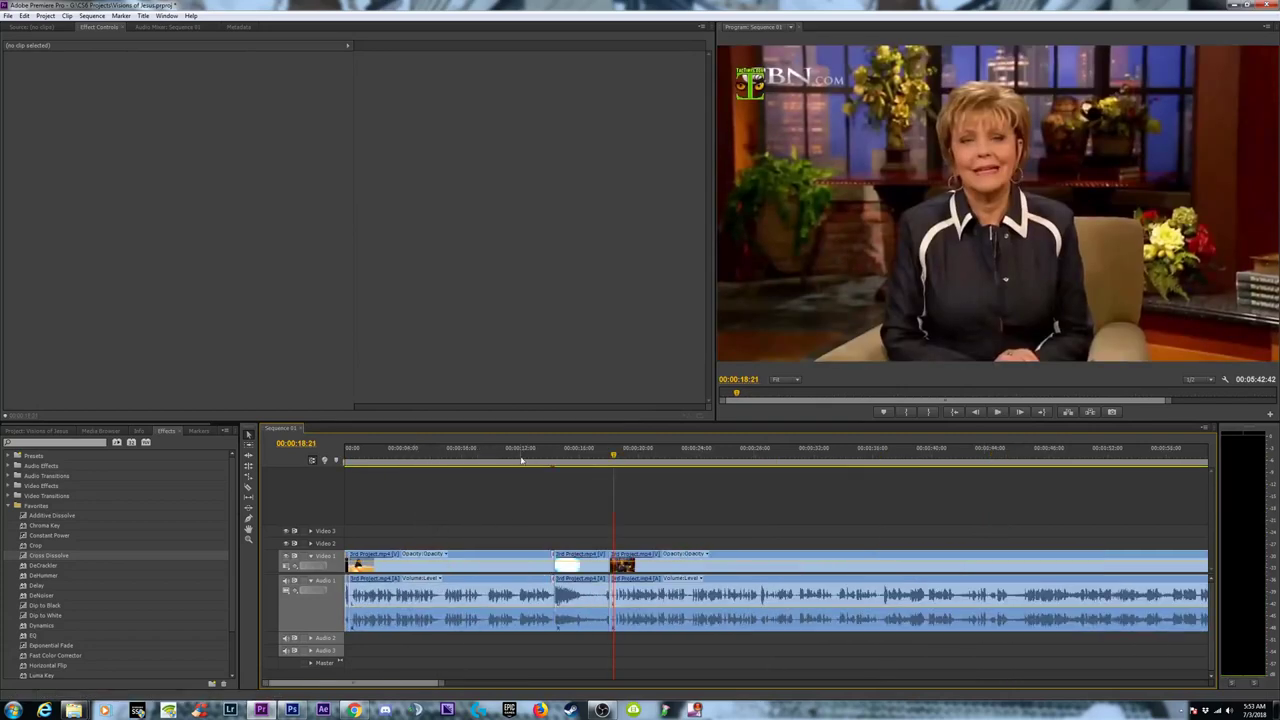
left_click(520, 459)
key("space")
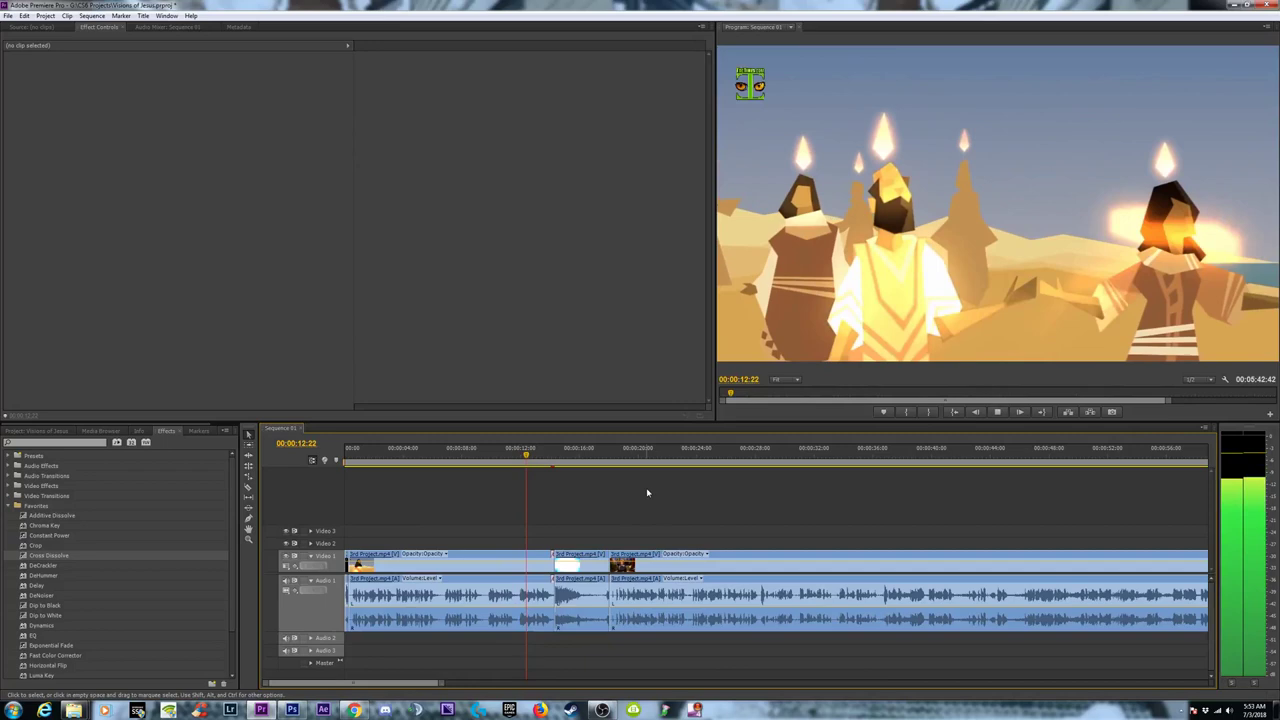
key("space")
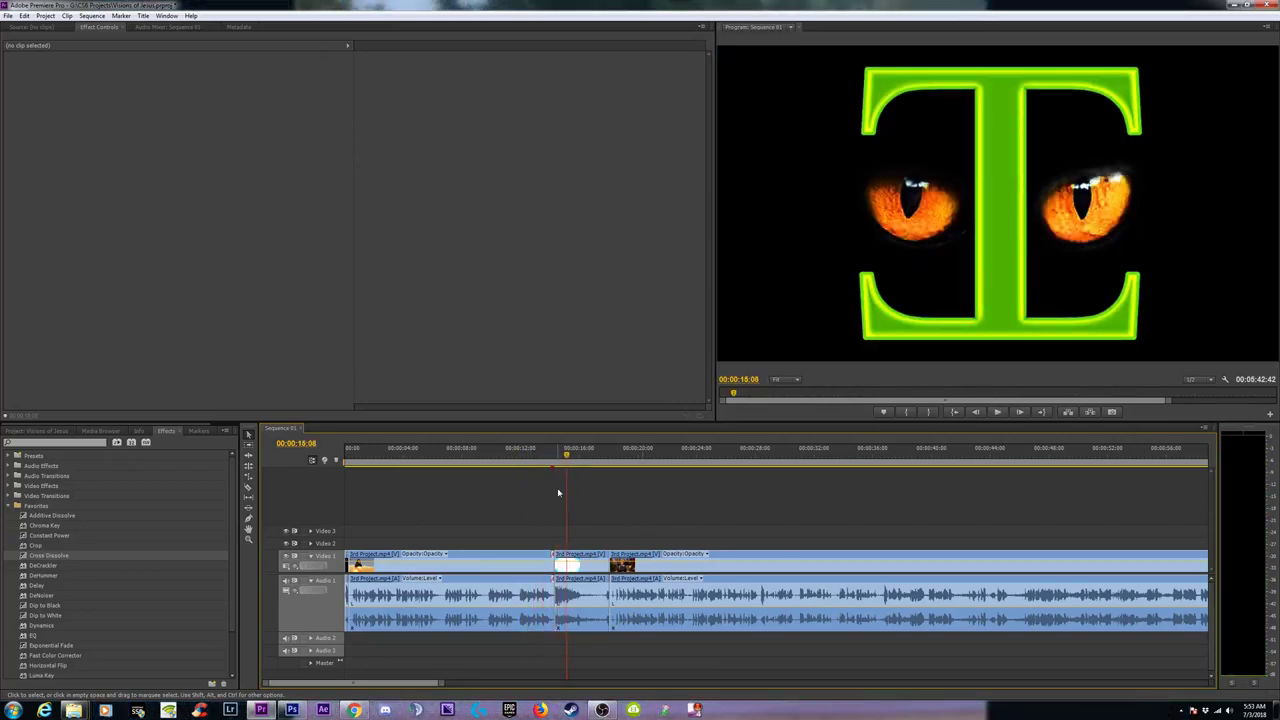
key("Home")
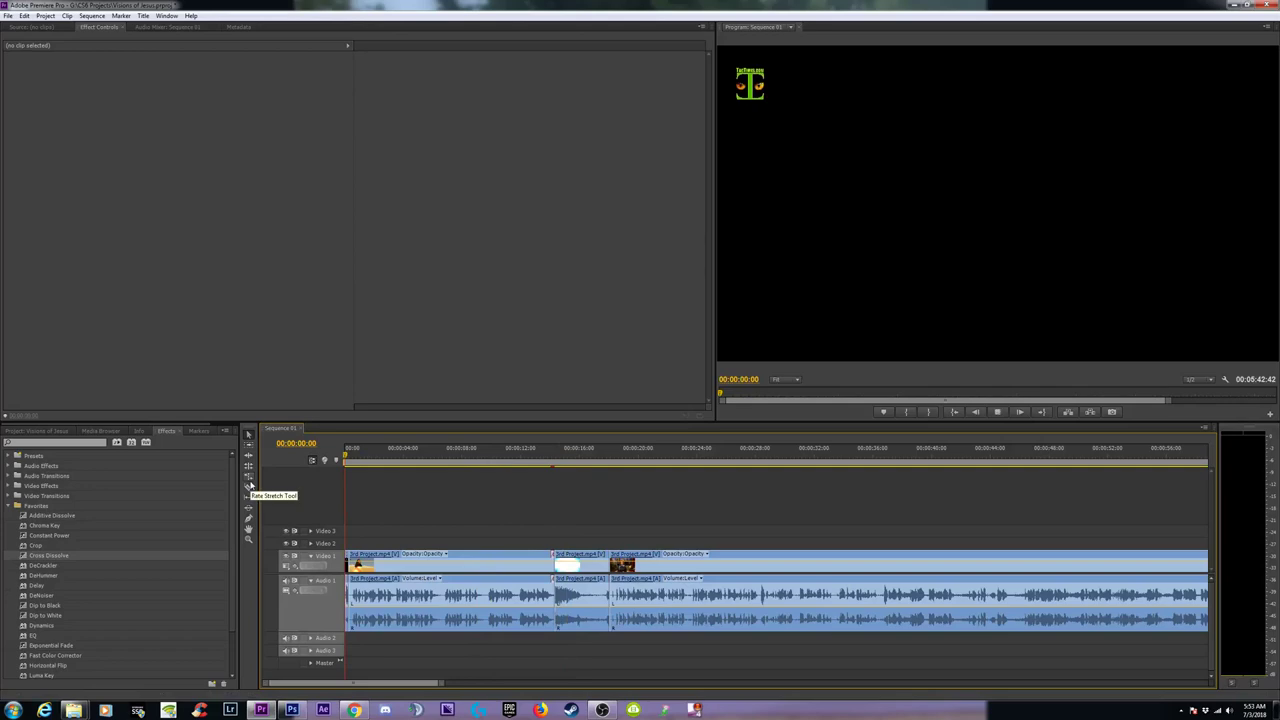
key("space")
key("space")
key("minus")
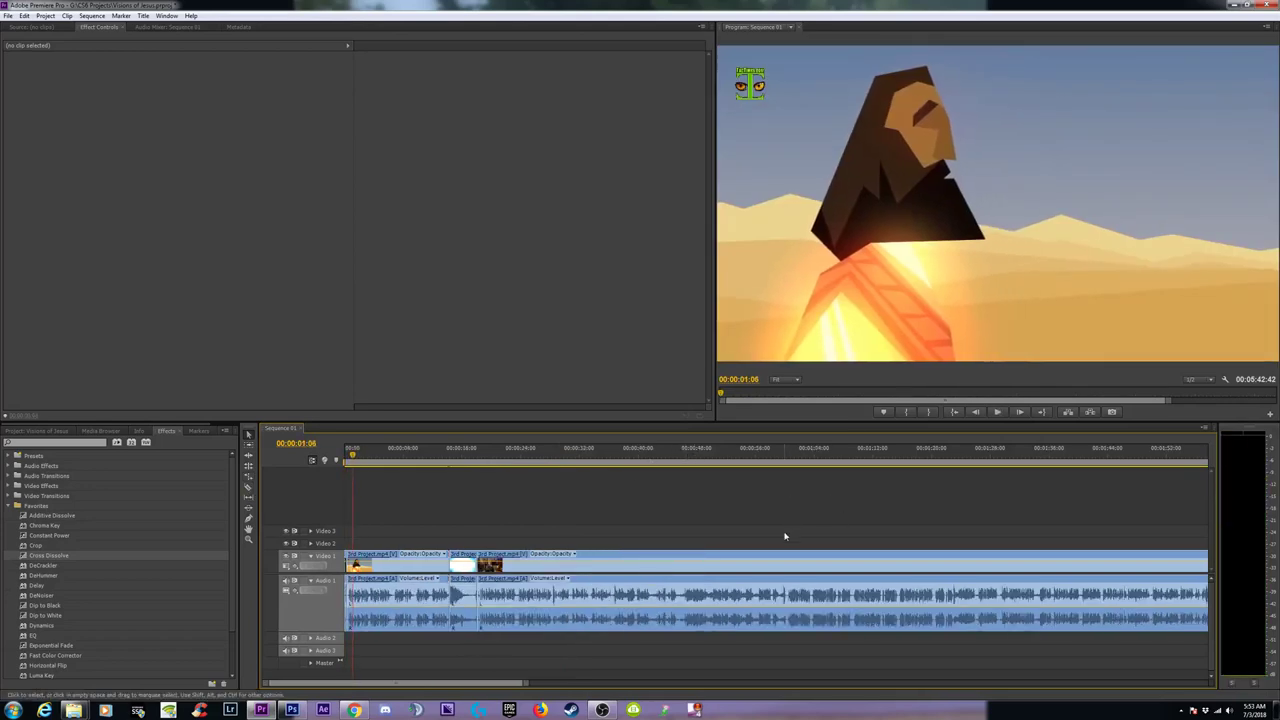
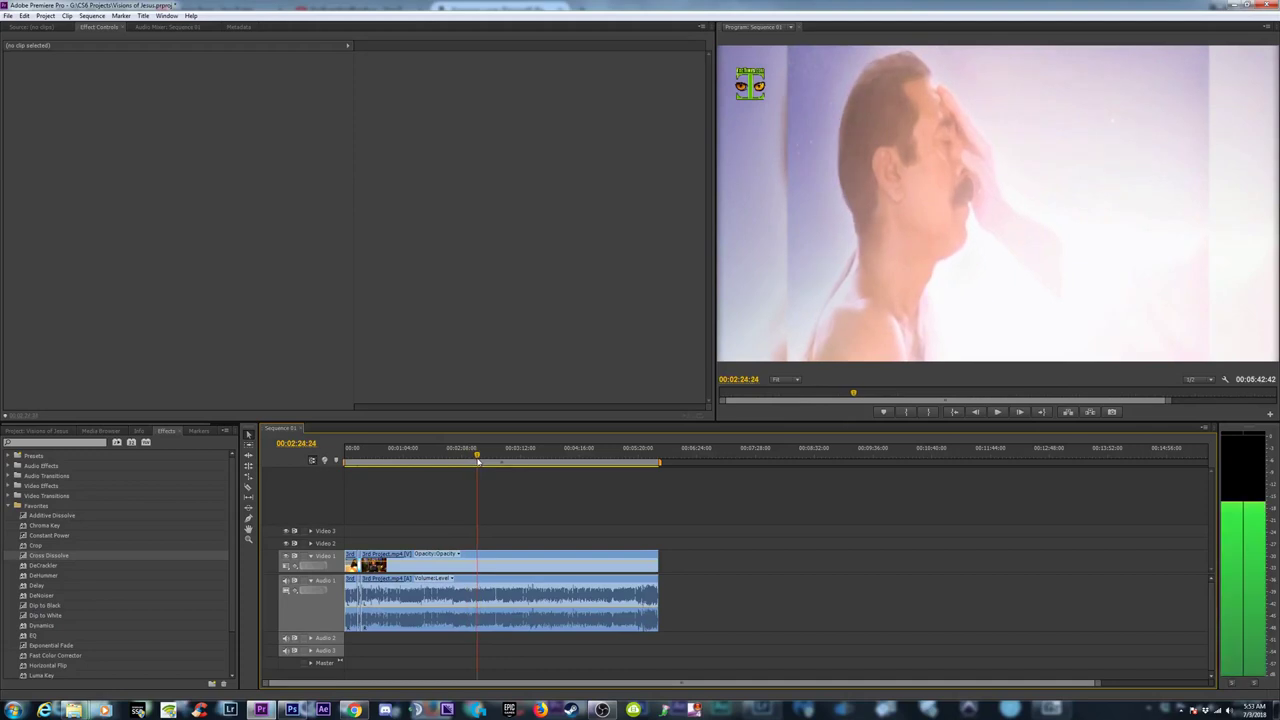
Step: Split only the Video 1 clip at 00:02:33:59, where the picture returns from the white-lit reenactment to the man in the garden
key("space")
key("equal")
key("=")
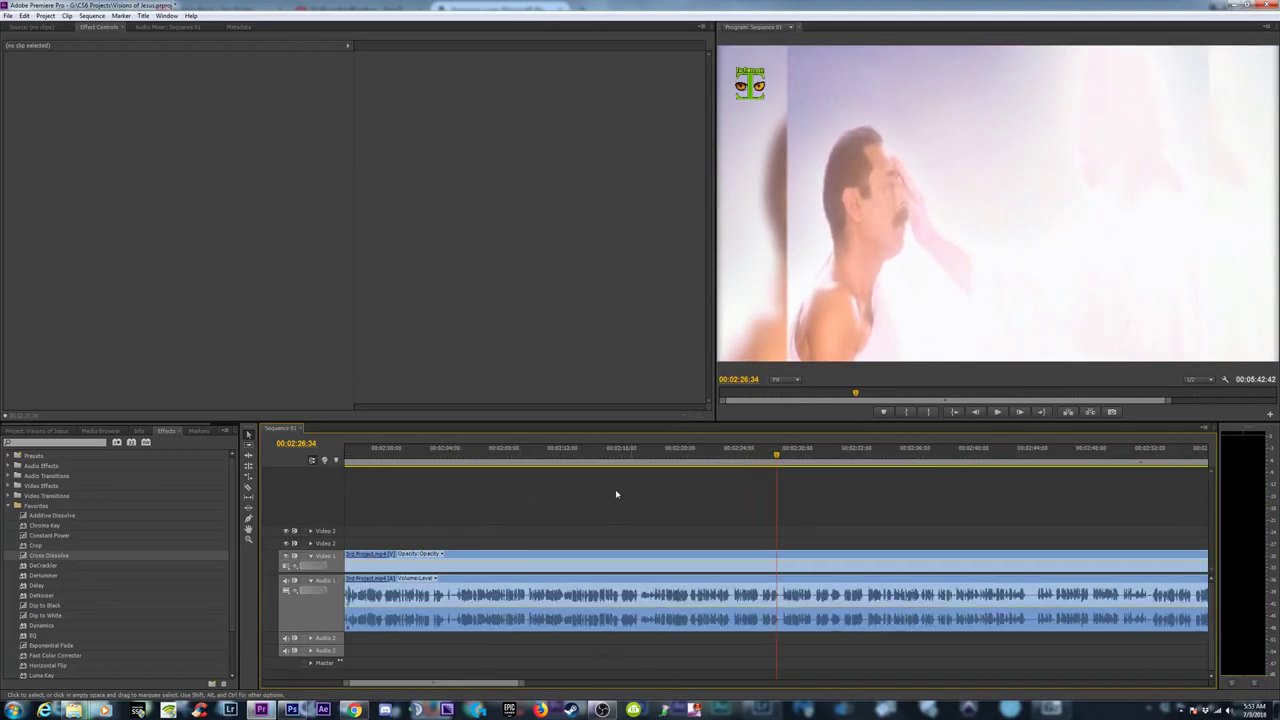
left_click_drag(832, 462, 879, 463)
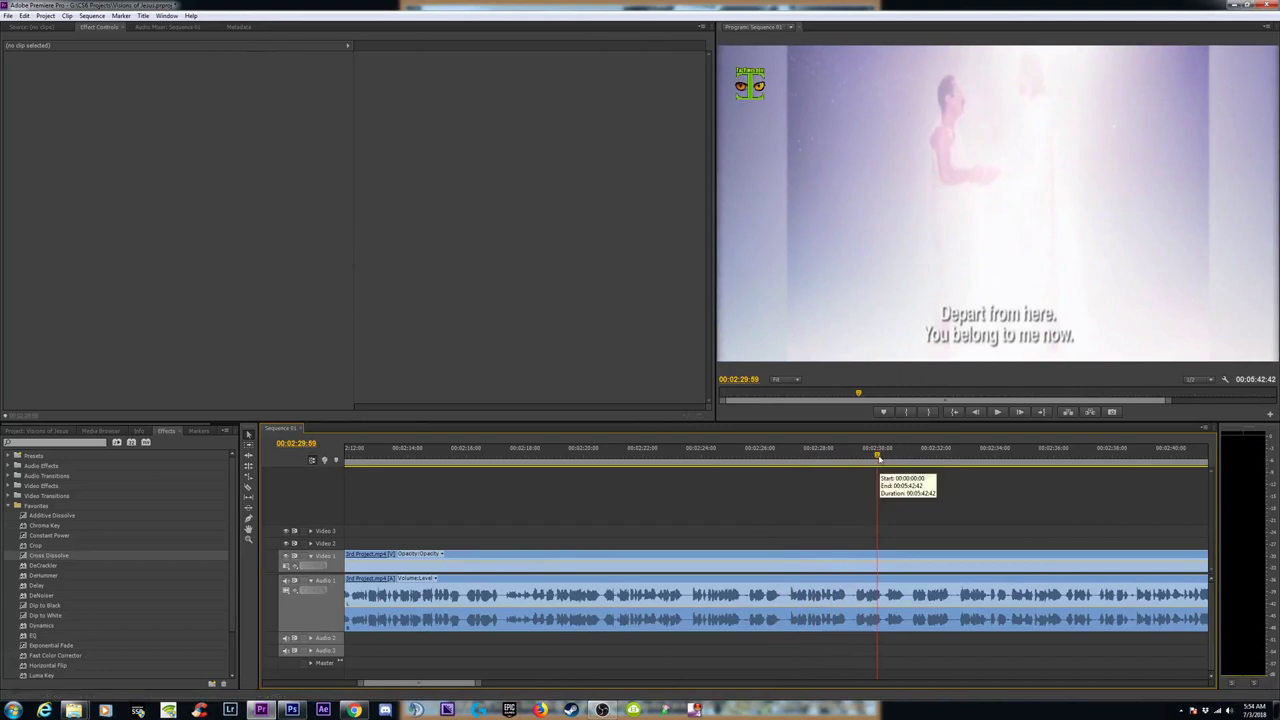
key("space")
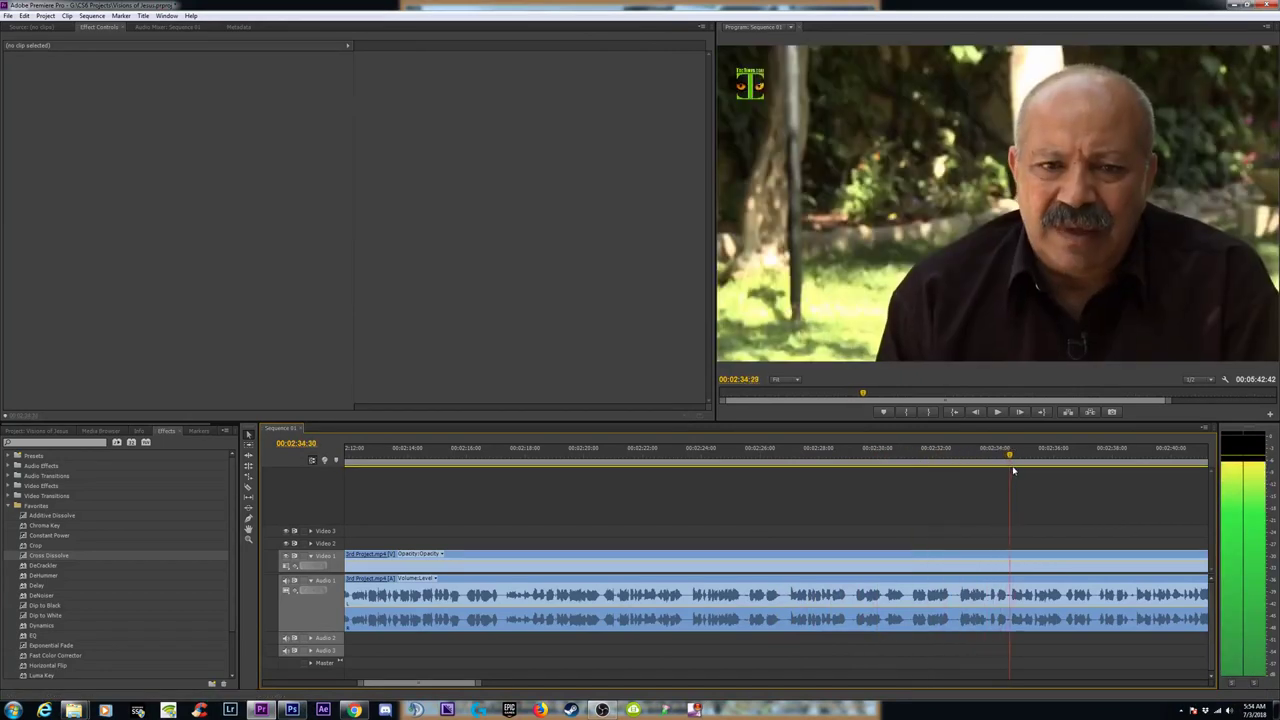
left_click_drag(1003, 474, 995, 474)
key("c")
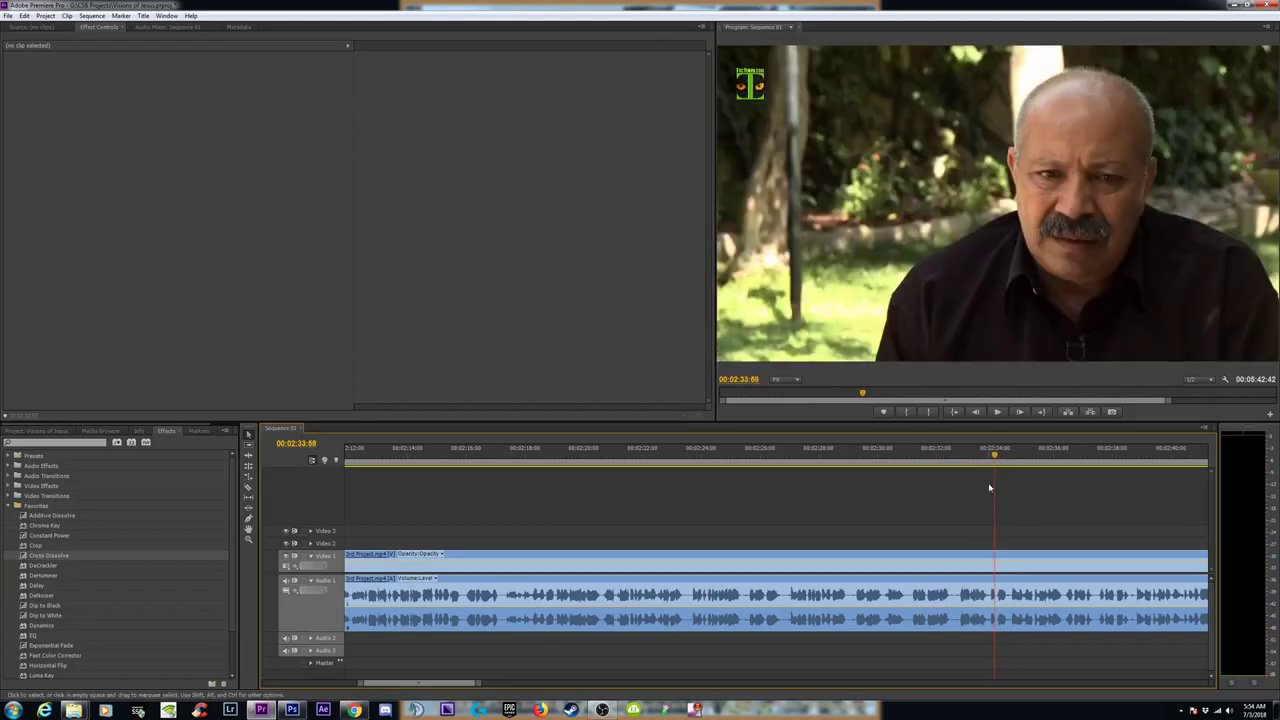
left_click(996, 562)
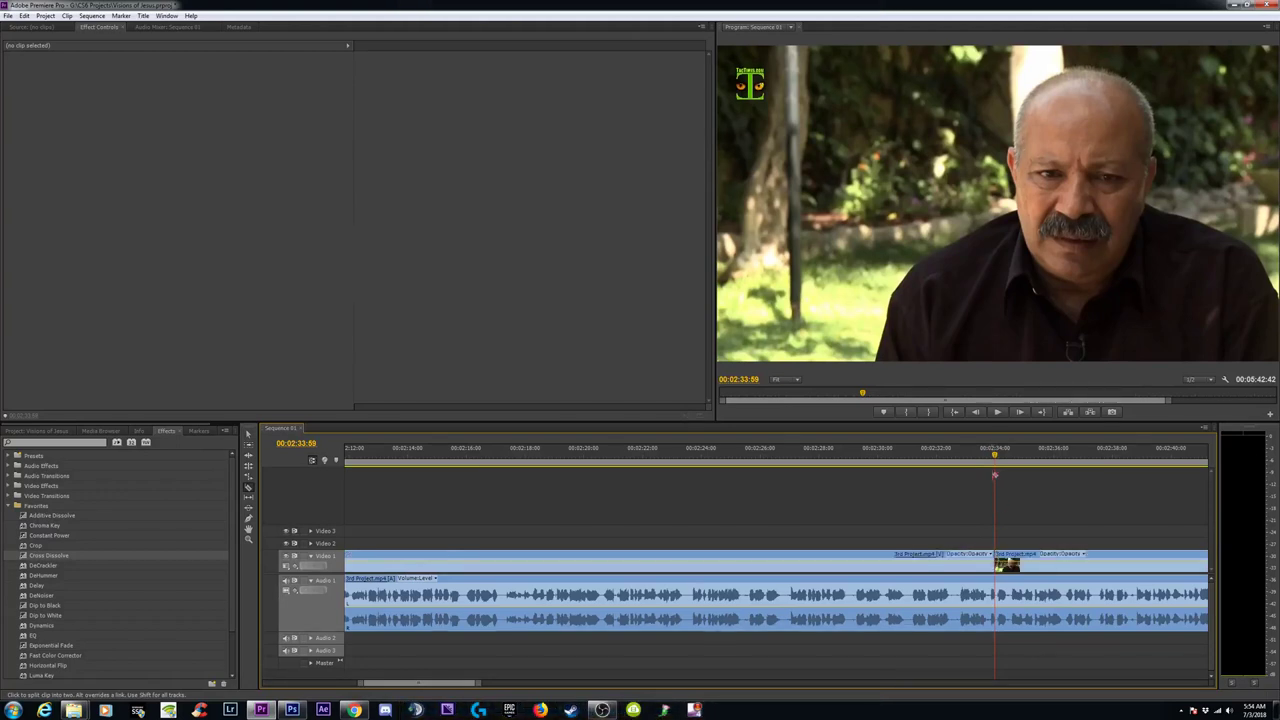
Step: Find where the interview flashes white into the reenactment and split the Video 1 clip there, at 00:02:11:59
left_click_drag(940, 467, 514, 456)
key("minus")
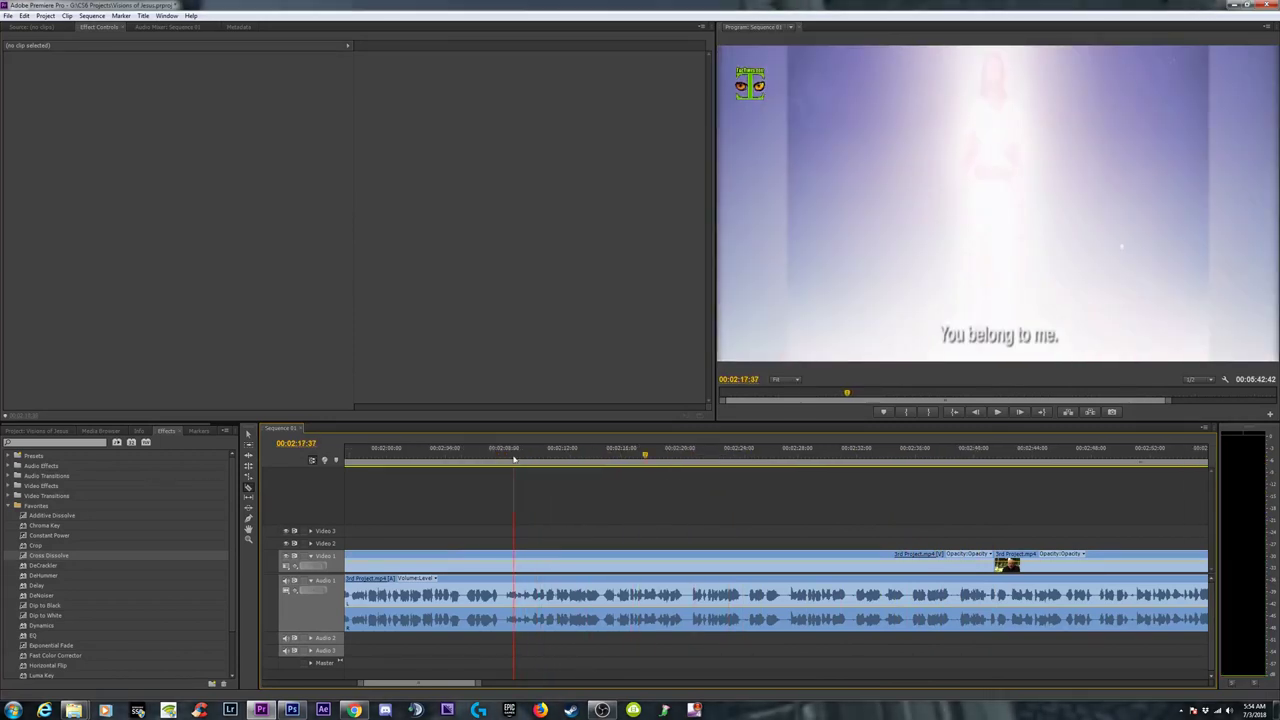
left_click_drag(645, 457, 480, 457)
key("minus")
key("equal")
key("equal")
key("equal")
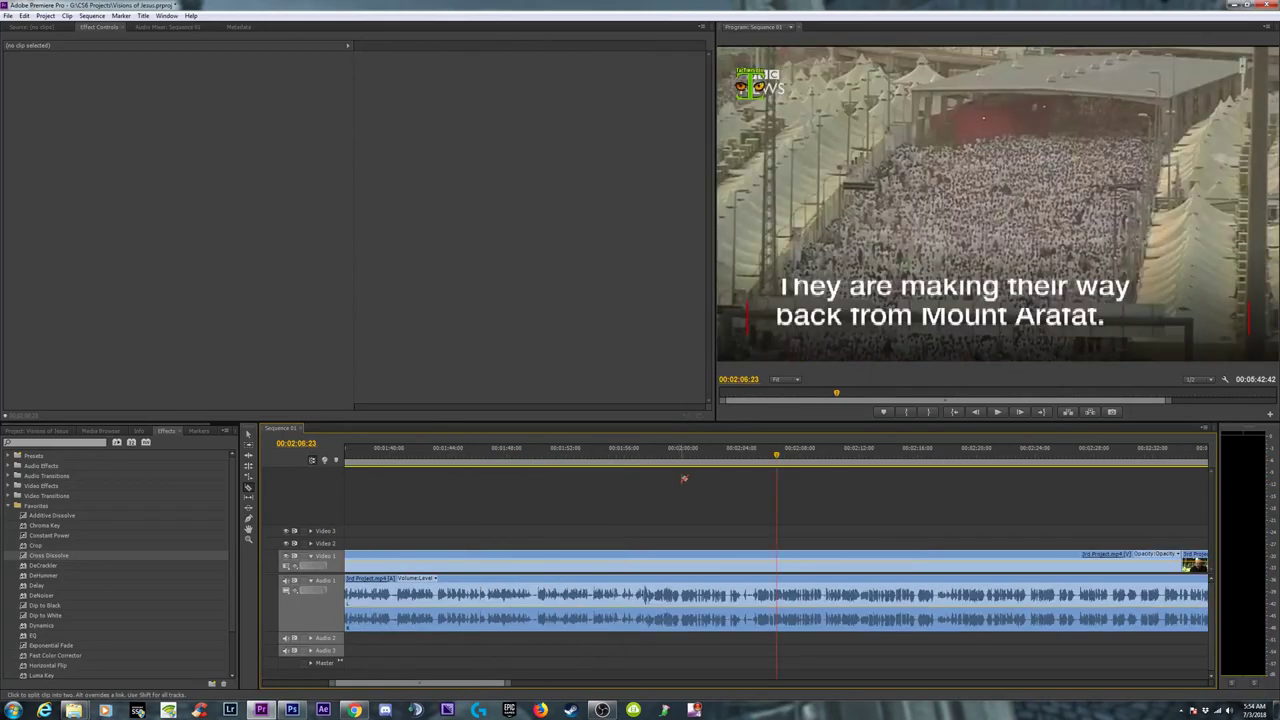
key("space")
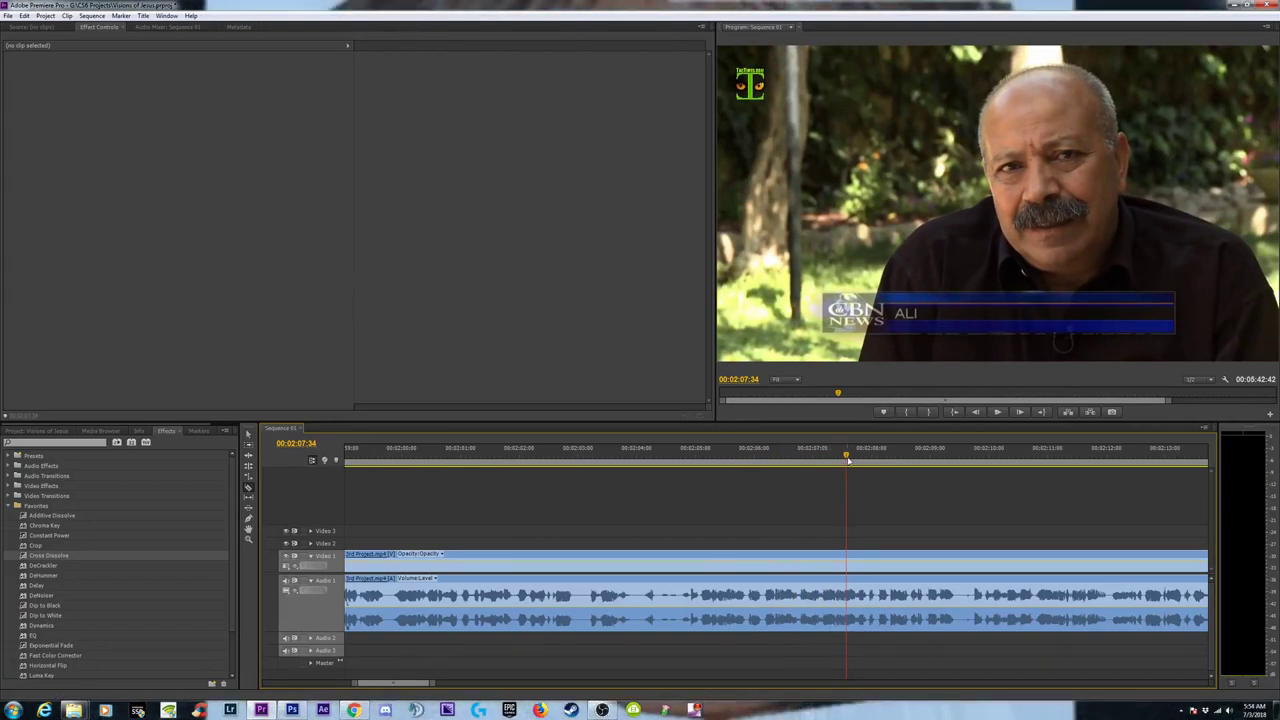
left_click_drag(846, 457, 1176, 506)
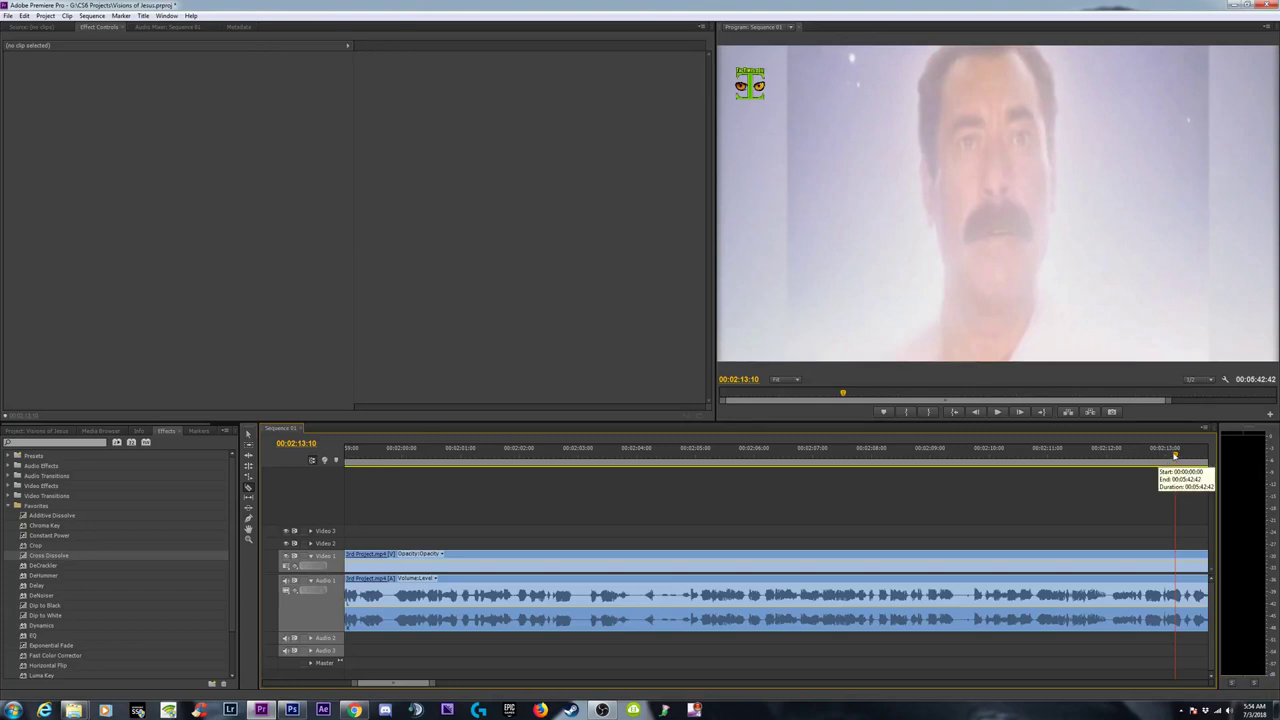
left_click_drag(1175, 456, 1100, 458)
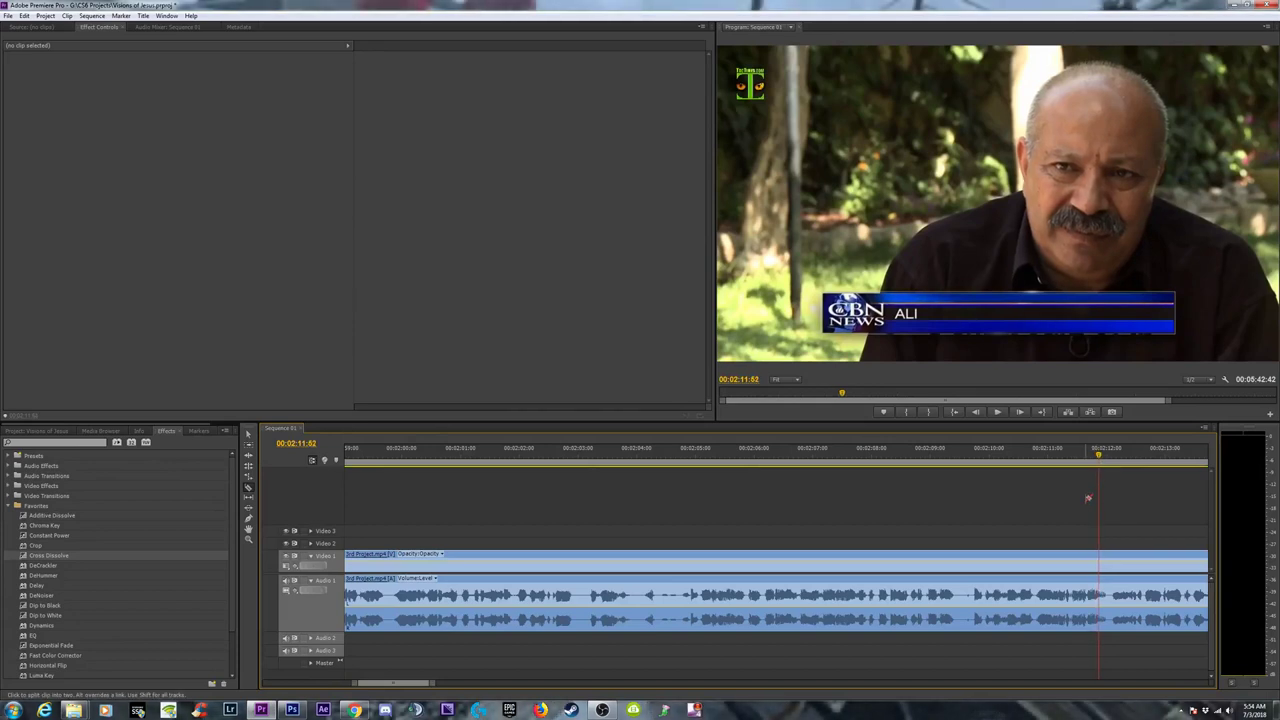
key("Right")
key("Right")
key("Right")
key("Right")
key("Right")
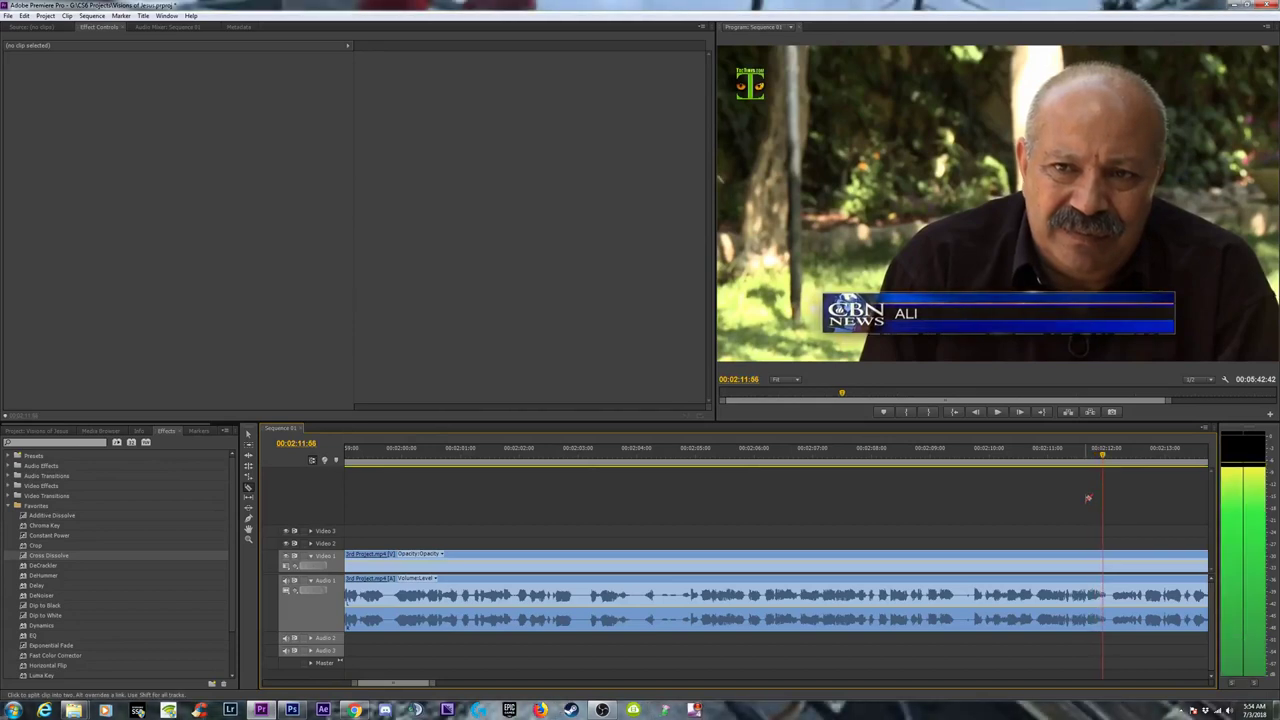
key("Right")
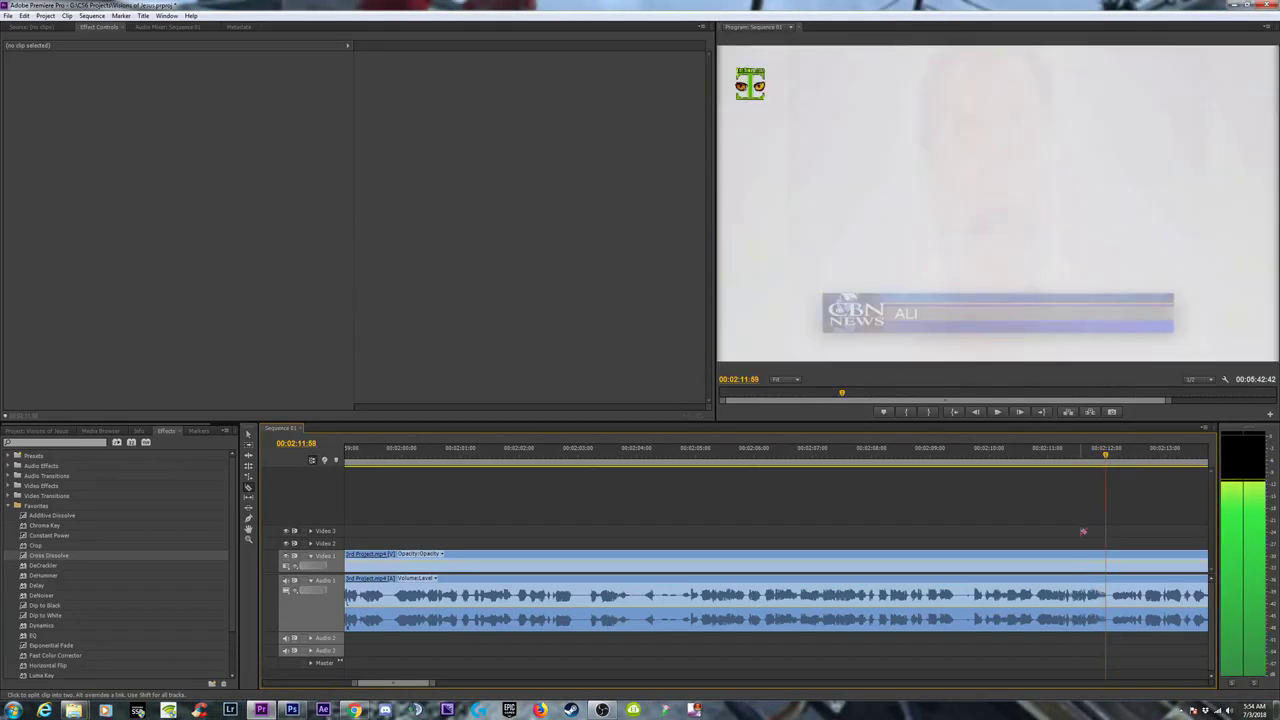
left_click(1106, 562)
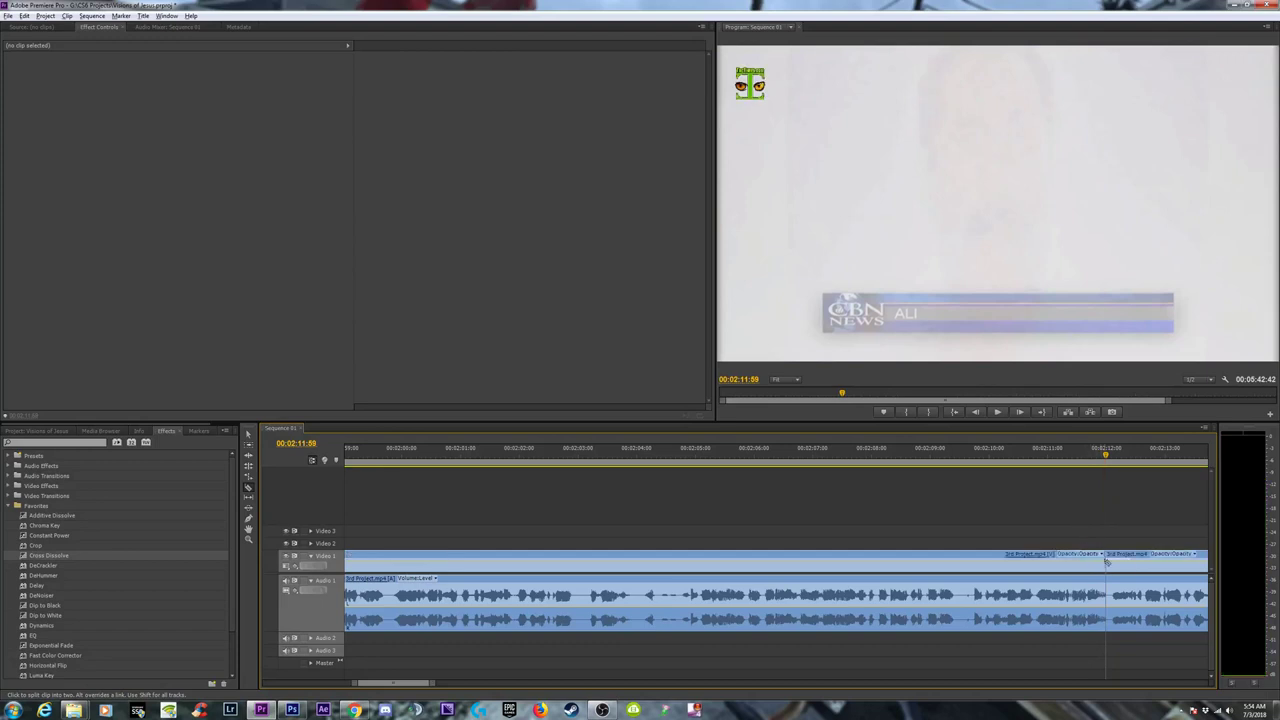
Step: Select the reenactment video segment between the two new cuts and expand its Motion properties, with the playhead at 00:02:19:54
key("minus")
key("minus")
key("minus")
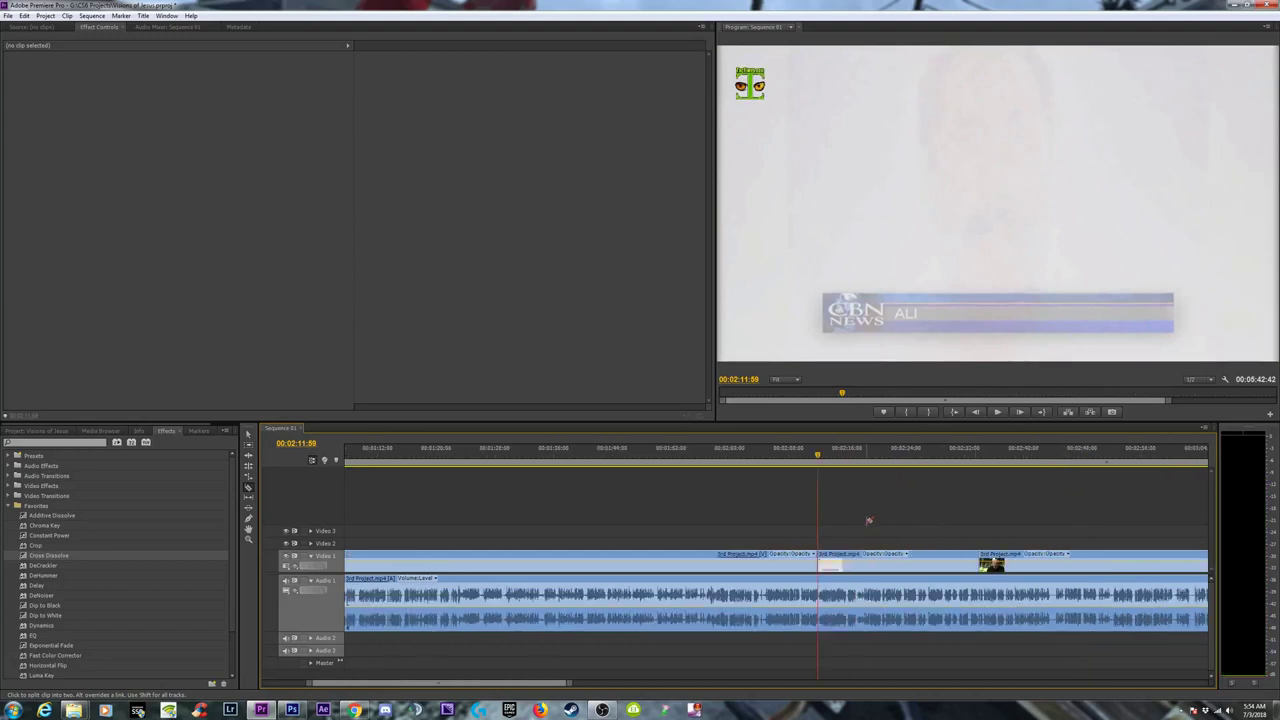
key("v")
left_click(875, 455)
key("equal")
key("equal")
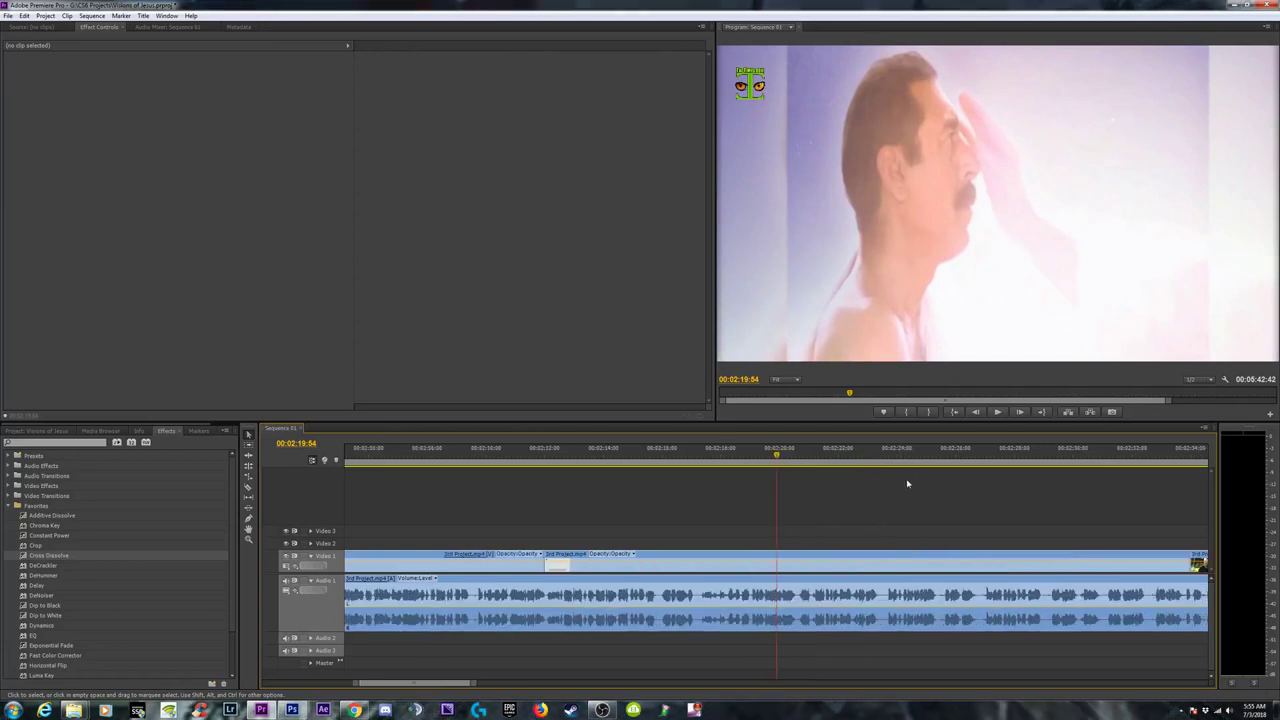
left_click(698, 562)
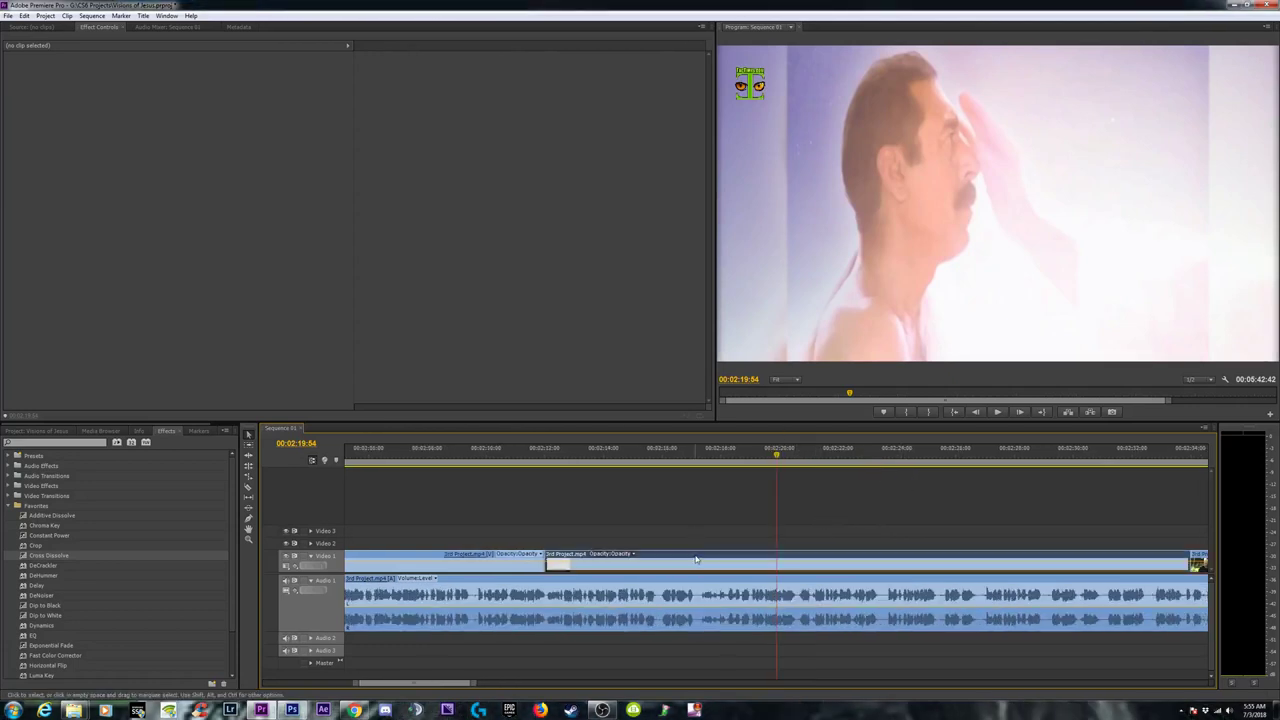
left_click(6, 67)
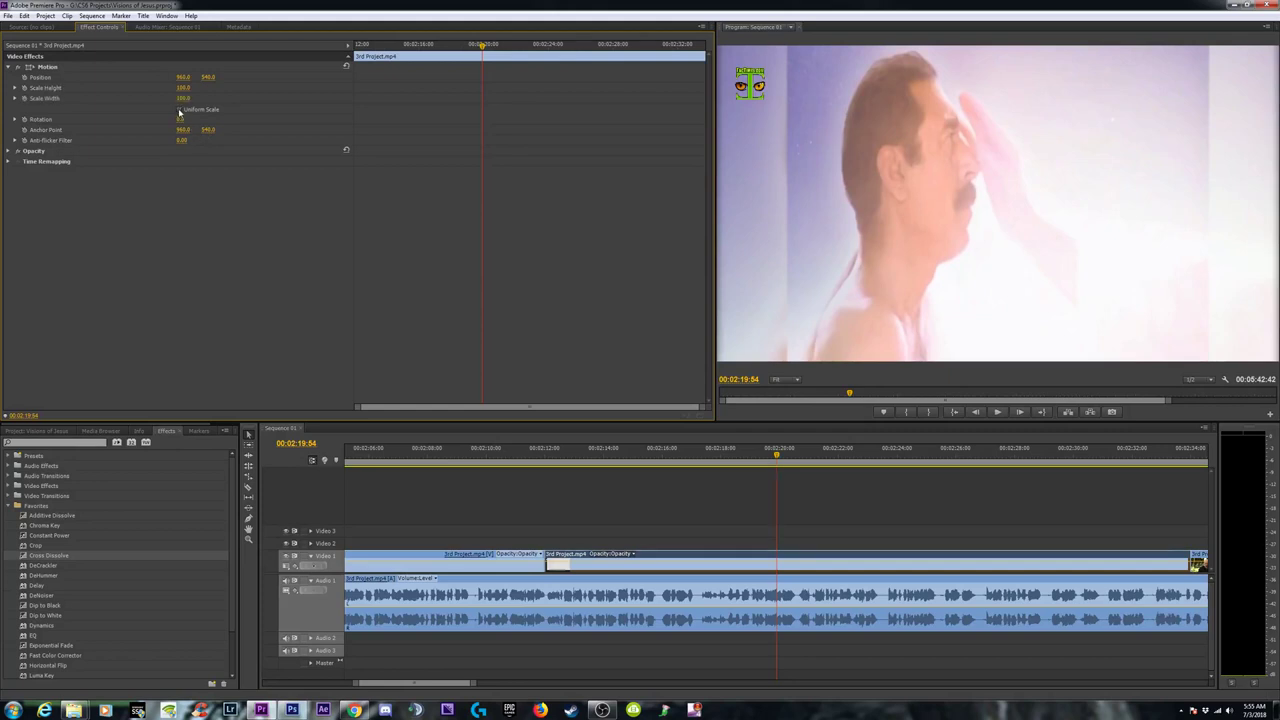
Step: Show the segment's Motion handles in the Program monitor and set the monitor's zoom level to 50%
left_click(785, 379)
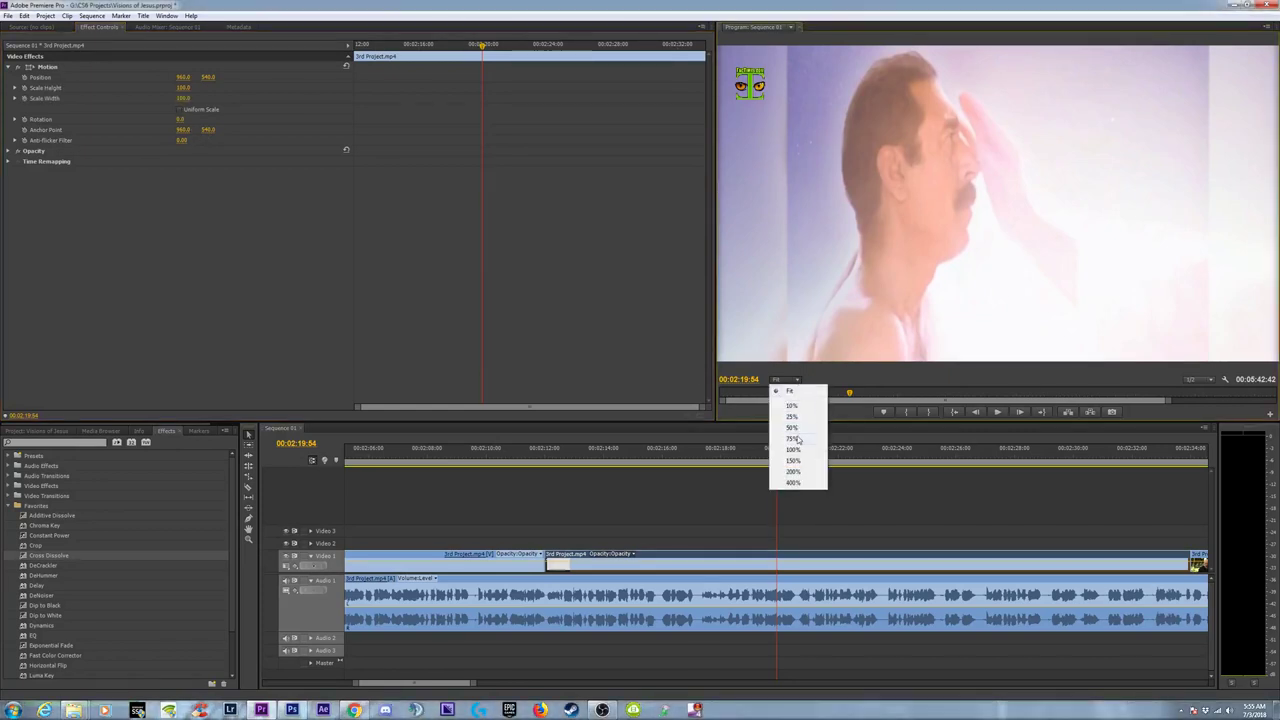
left_click(797, 428)
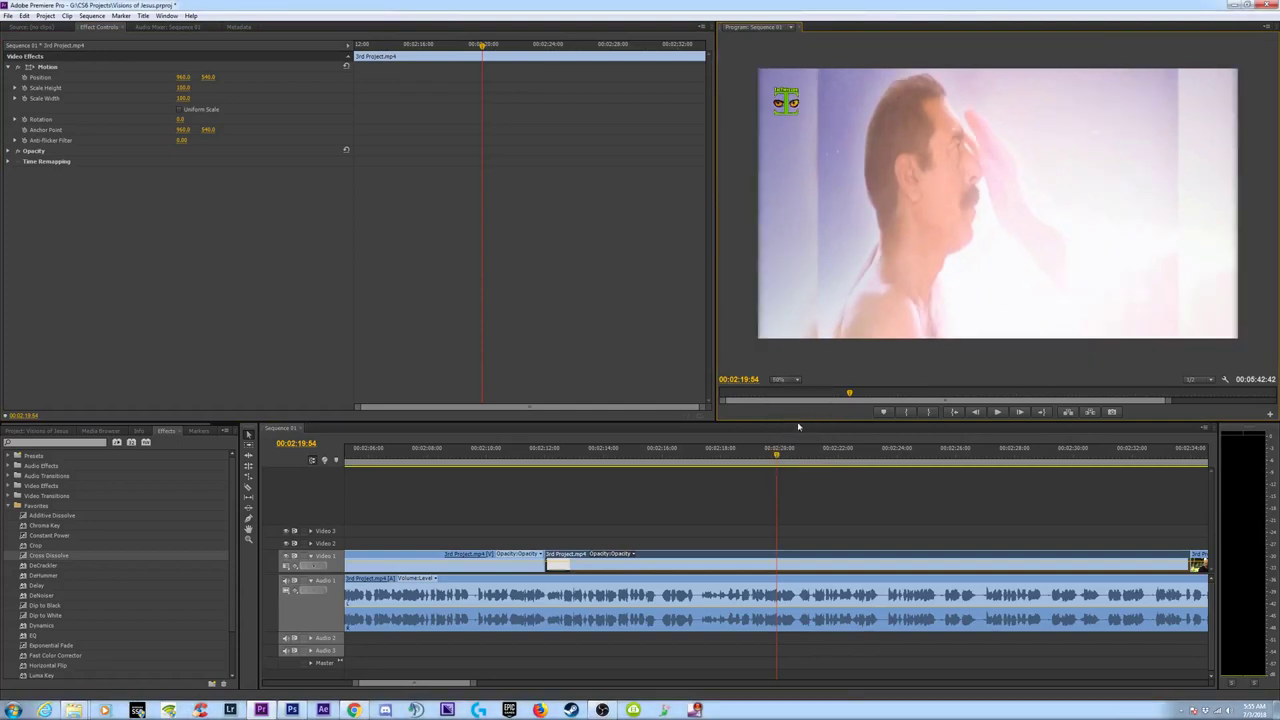
left_click(783, 379)
left_click(795, 416)
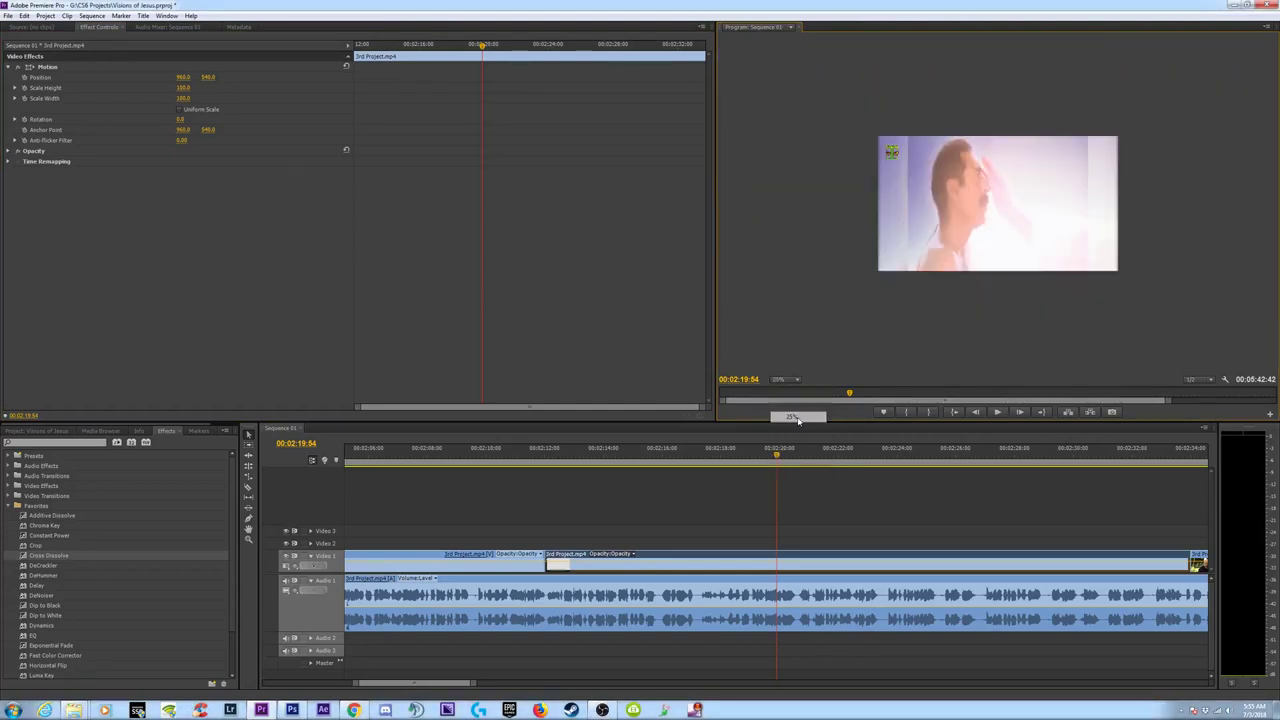
left_click(47, 68)
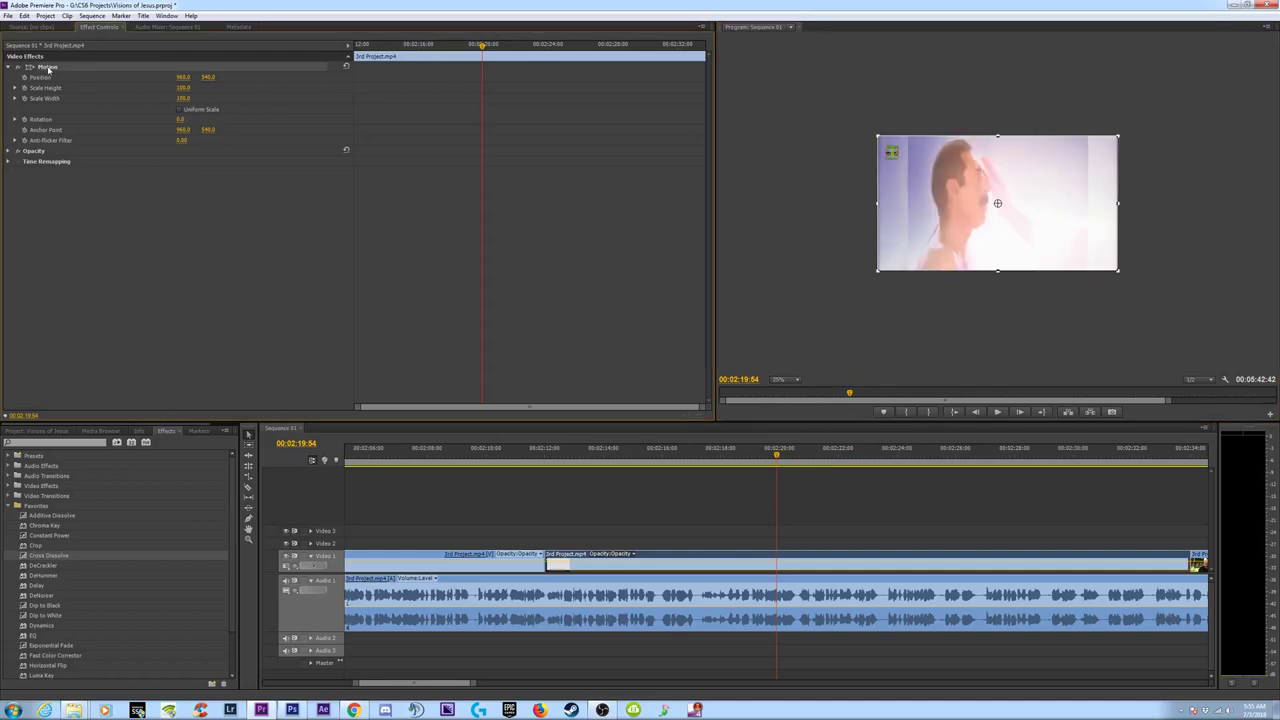
left_click(791, 381)
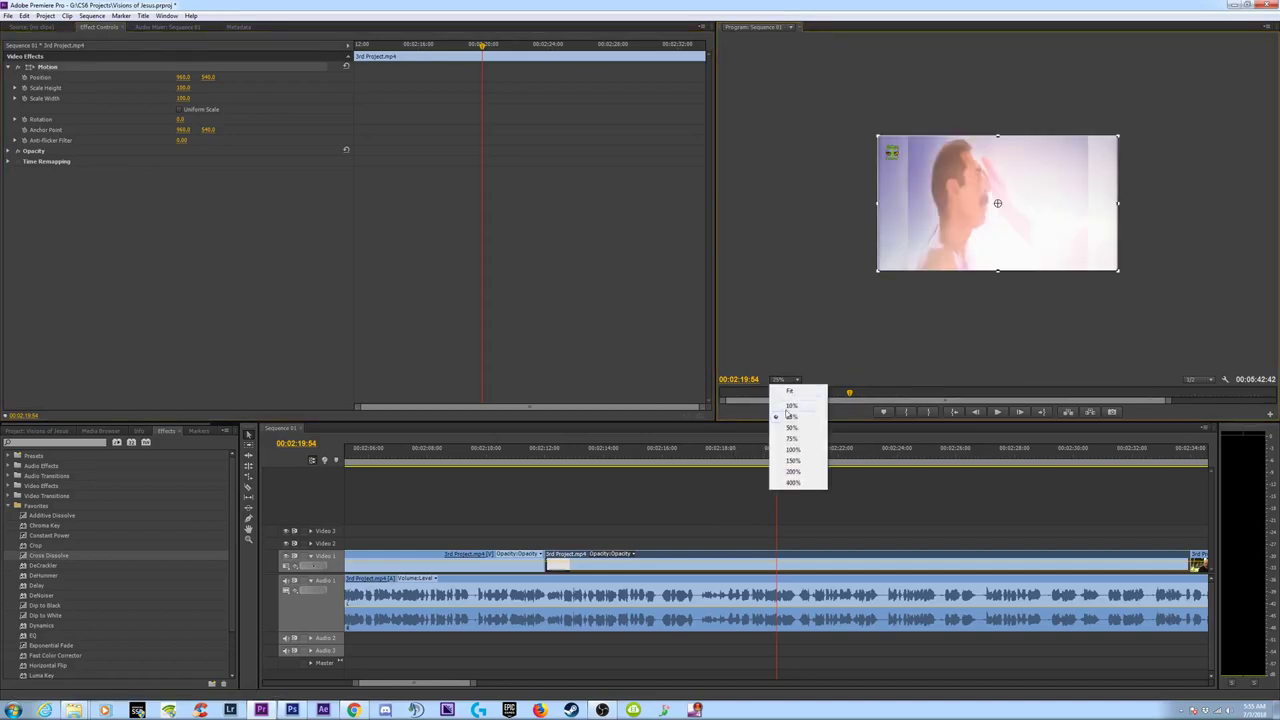
left_click(789, 428)
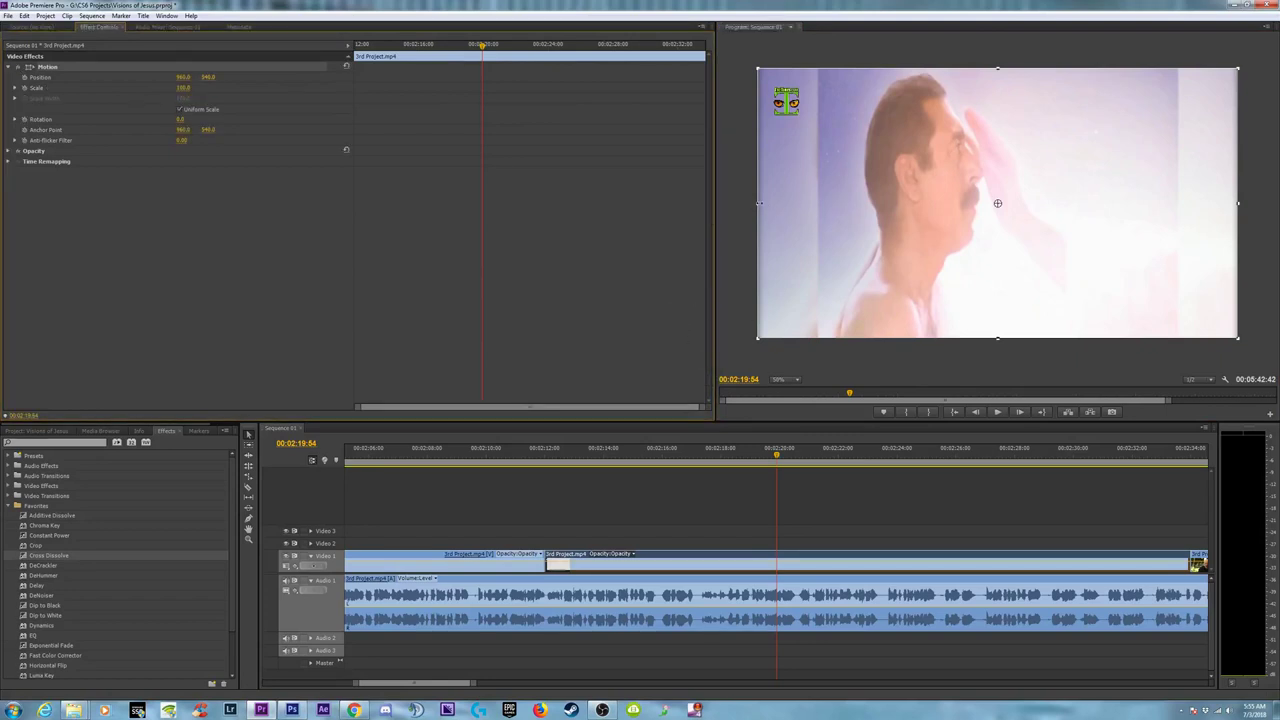
Step: Try enlarging the reenactment segment with Uniform Scale to about 111, and undo the scaling
left_click_drag(759, 203, 720, 204)
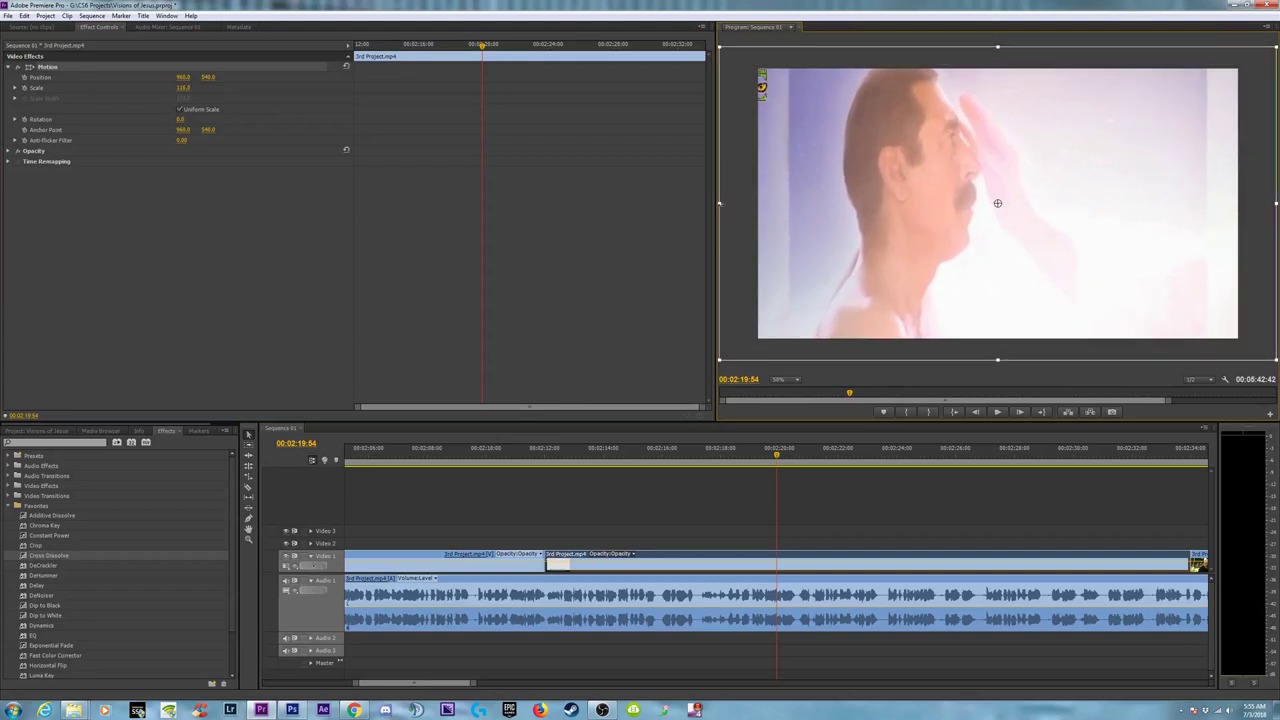
left_click_drag(199, 87, 189, 87)
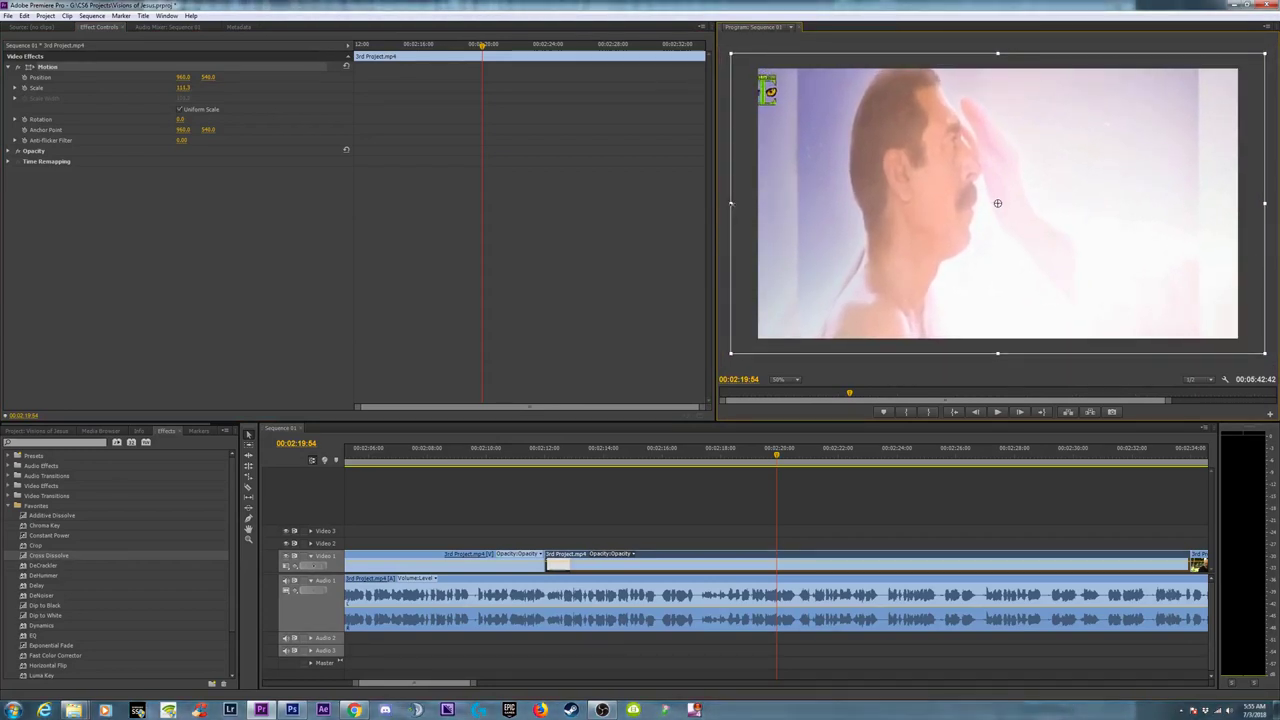
key("ctrl+z")
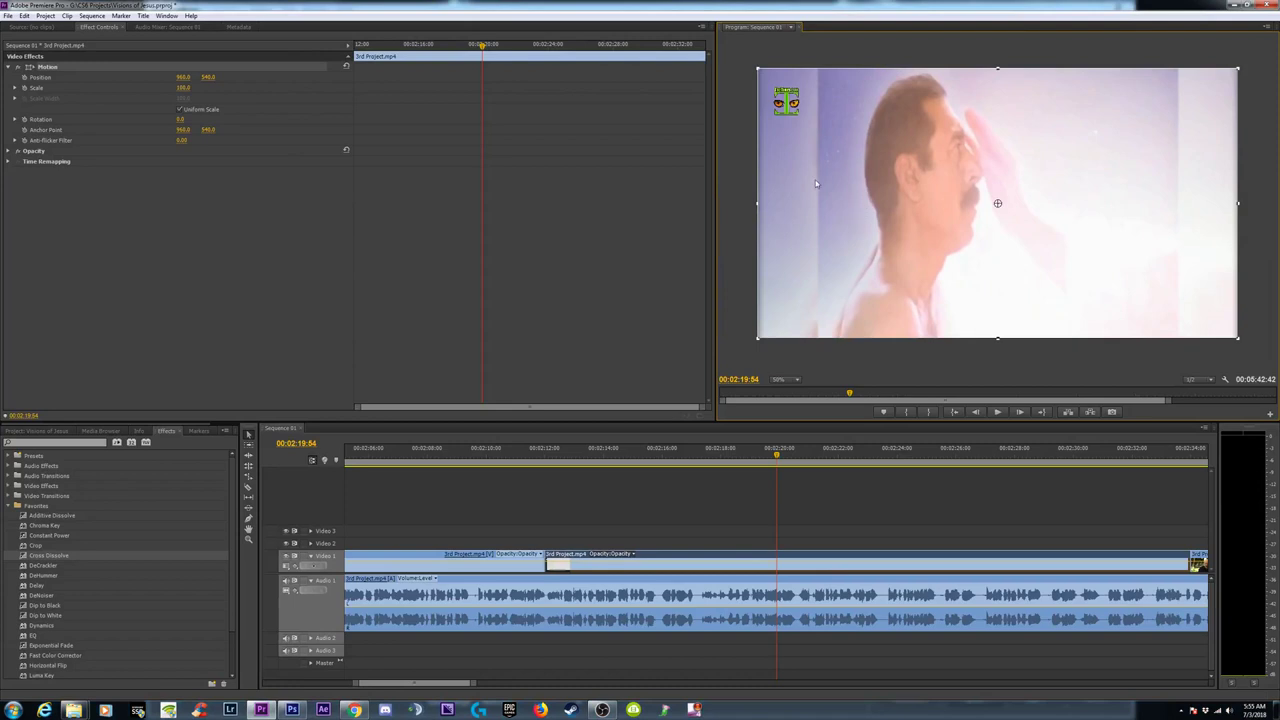
Step: Turn off Uniform Scale for the reenactment segment and stretch its Scale Width to about 134 so the side bars leave the frame
left_click(180, 110)
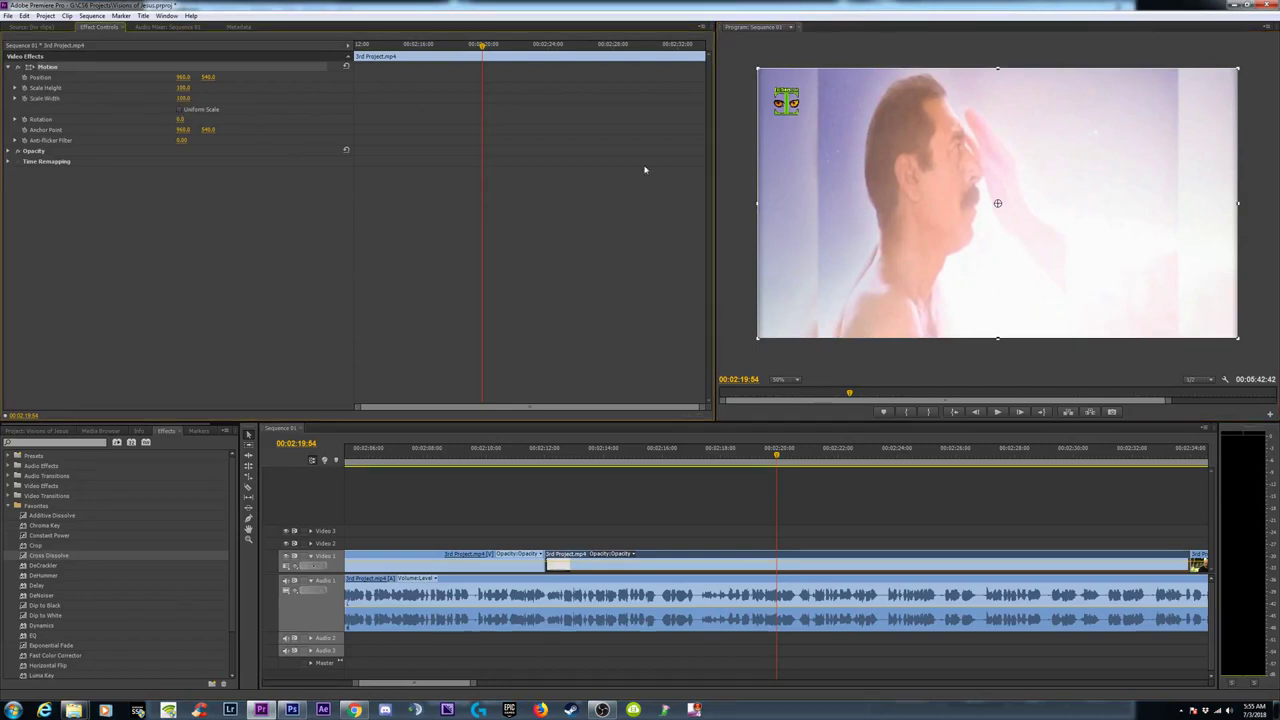
left_click_drag(756, 204, 736, 204)
left_click_drag(220, 98, 256, 98)
left_click_drag(704, 204, 672, 205)
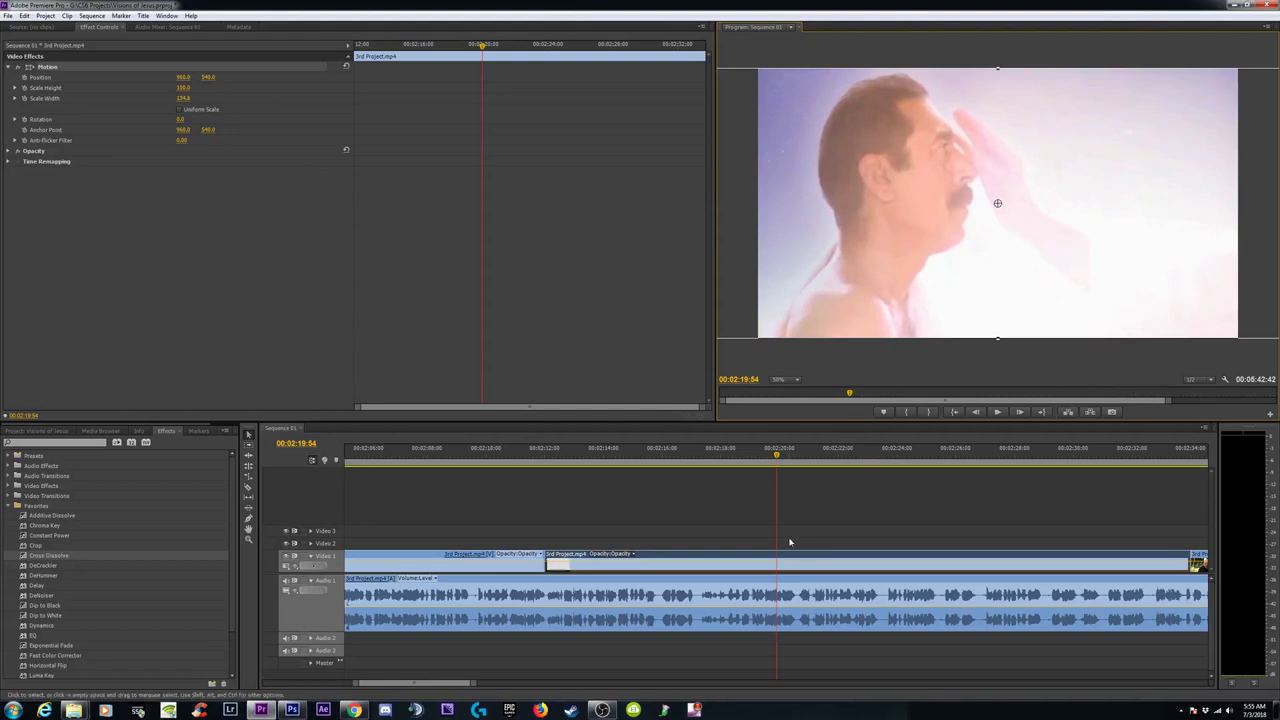
Step: Play across the cut from the interview into the widened reenactment segment to check the framing and the flash transition
left_click_drag(804, 454, 880, 455)
key("minus")
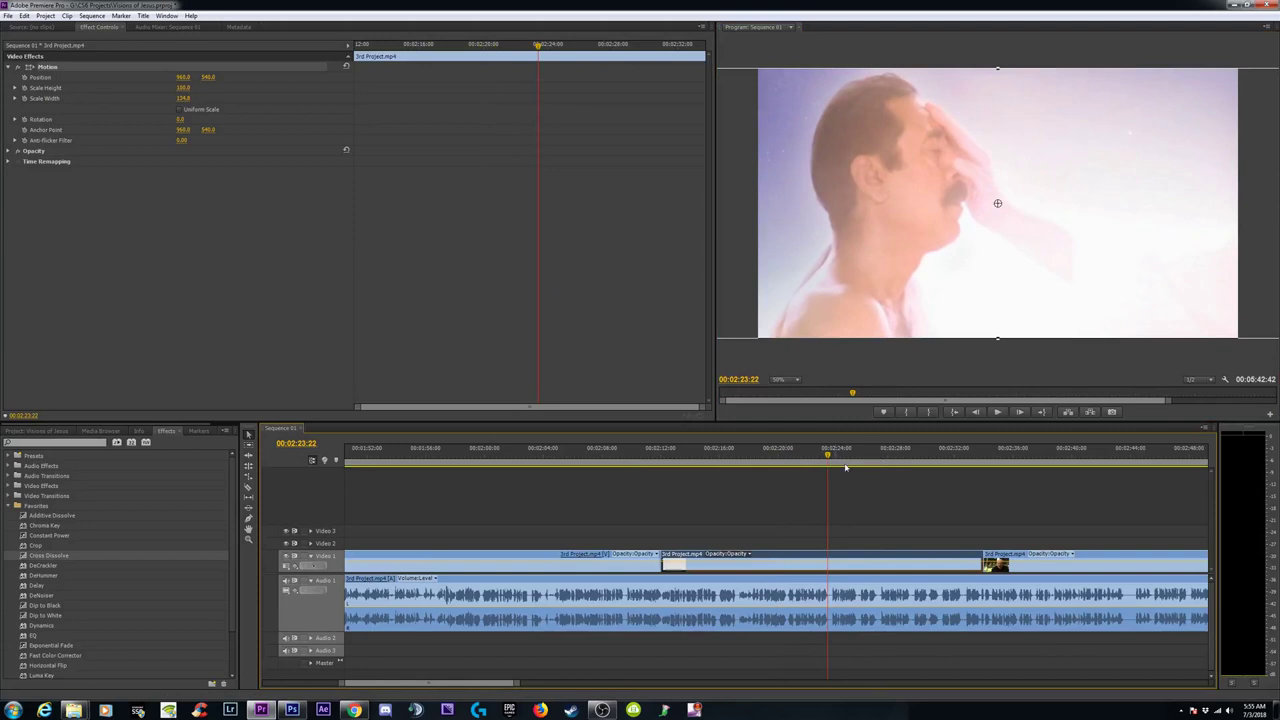
left_click(652, 455)
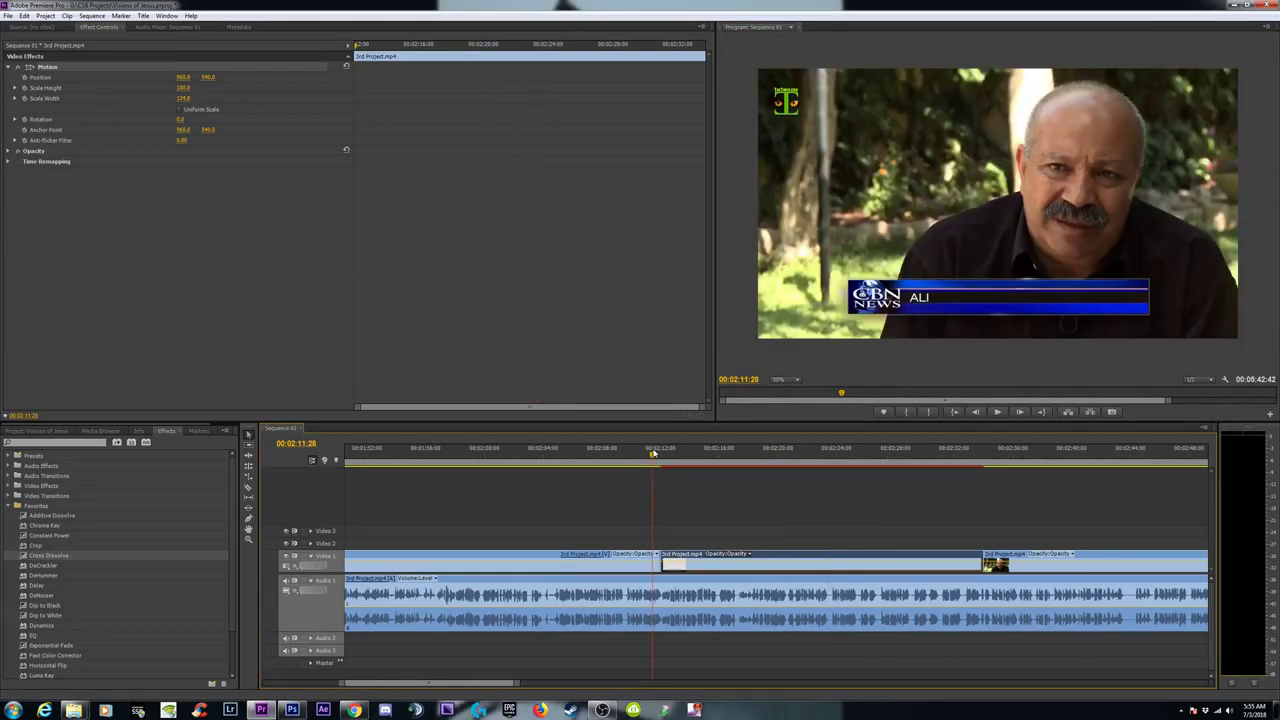
key("space")
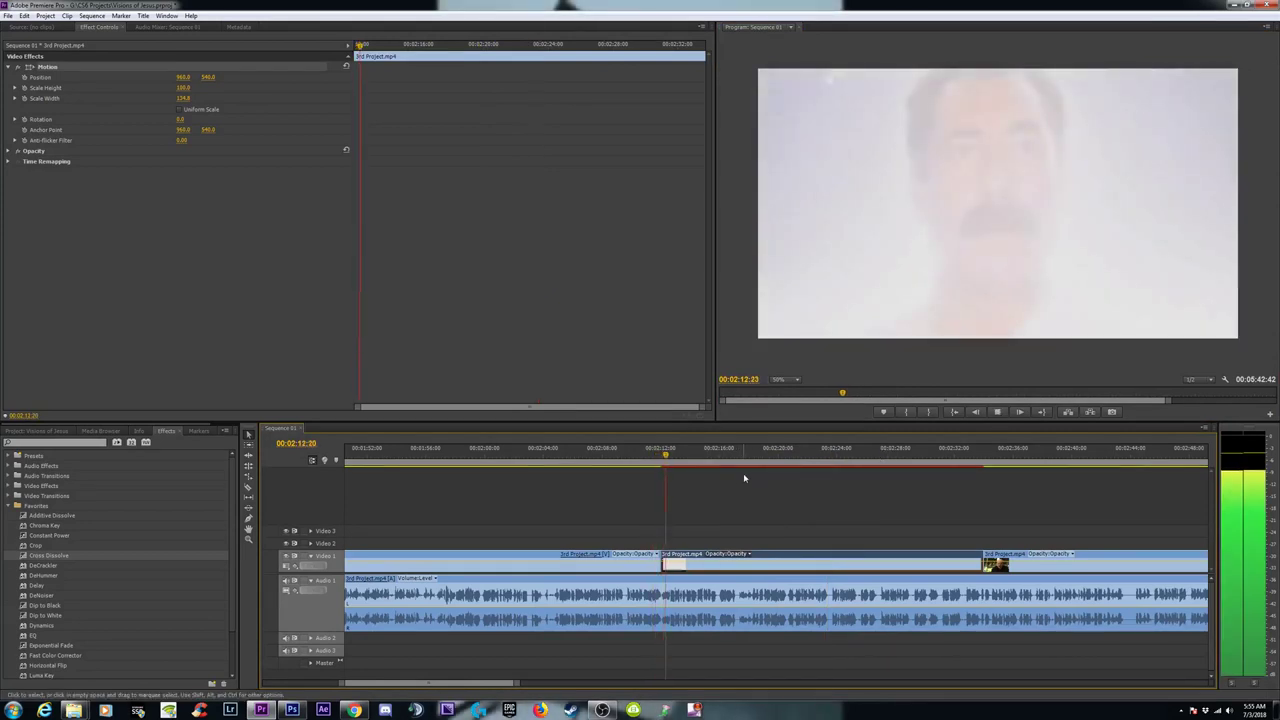
key("space")
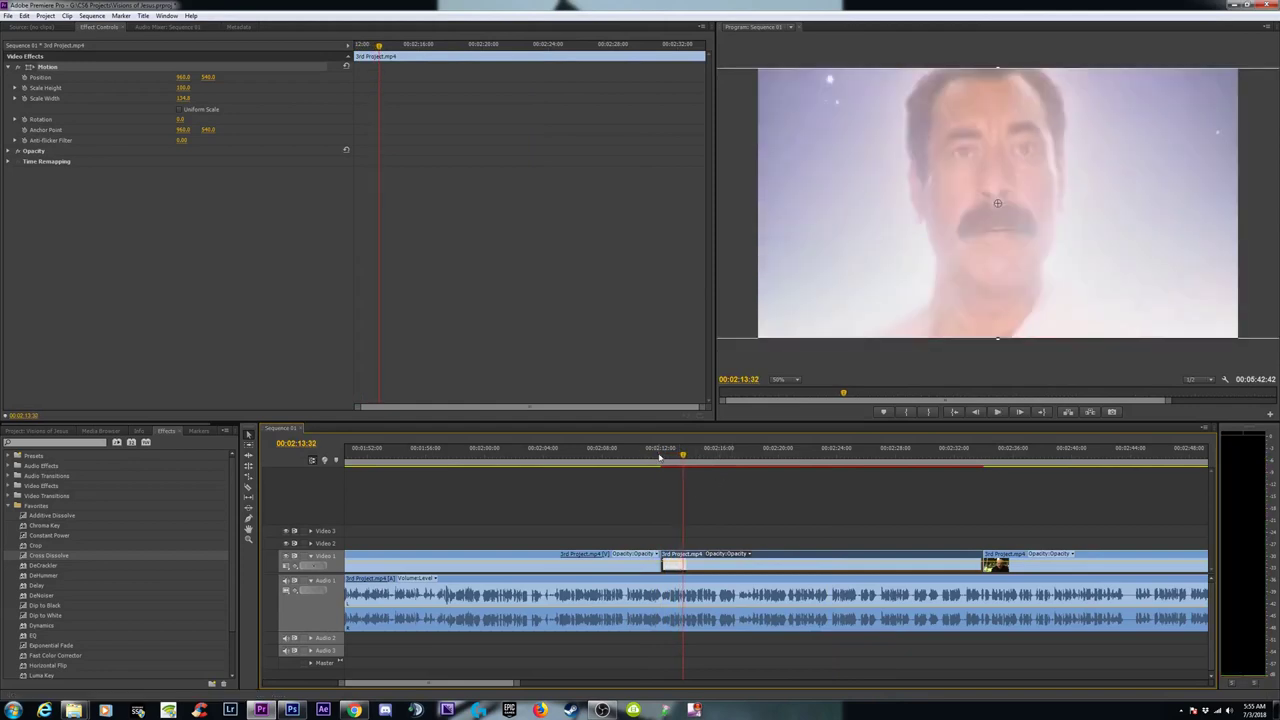
left_click(657, 456)
key("=")
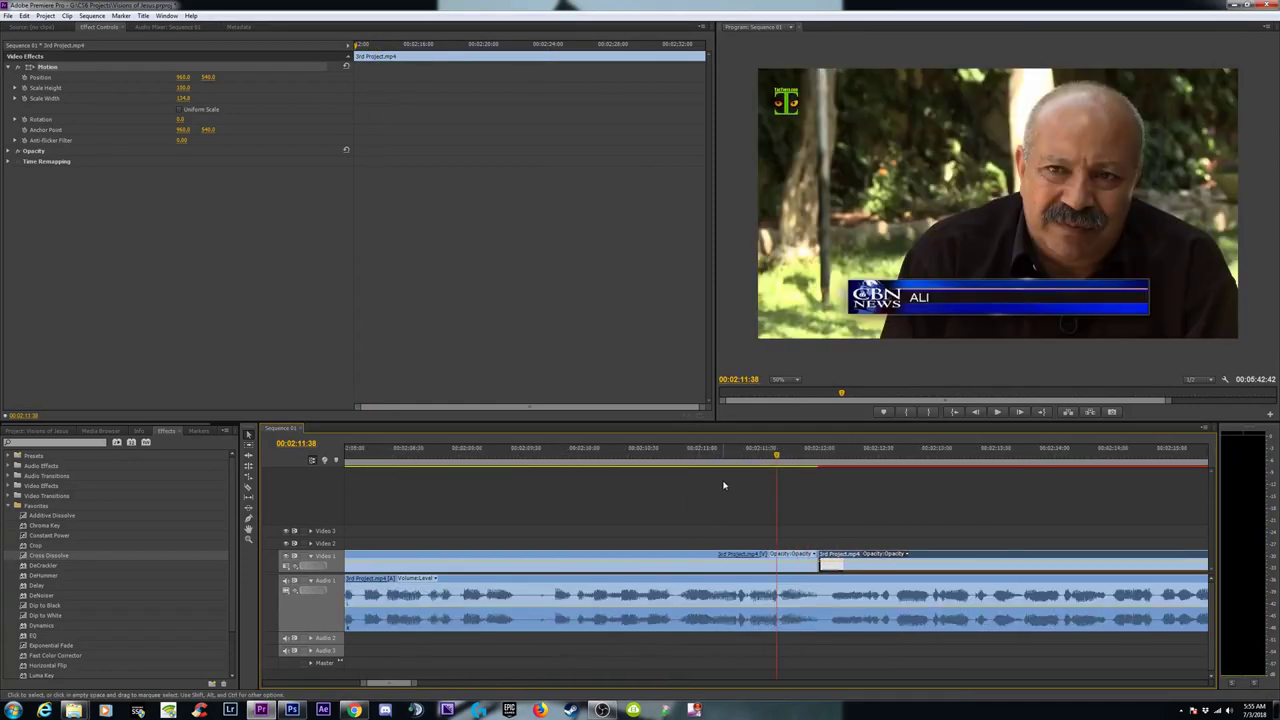
key("=")
left_click(865, 554)
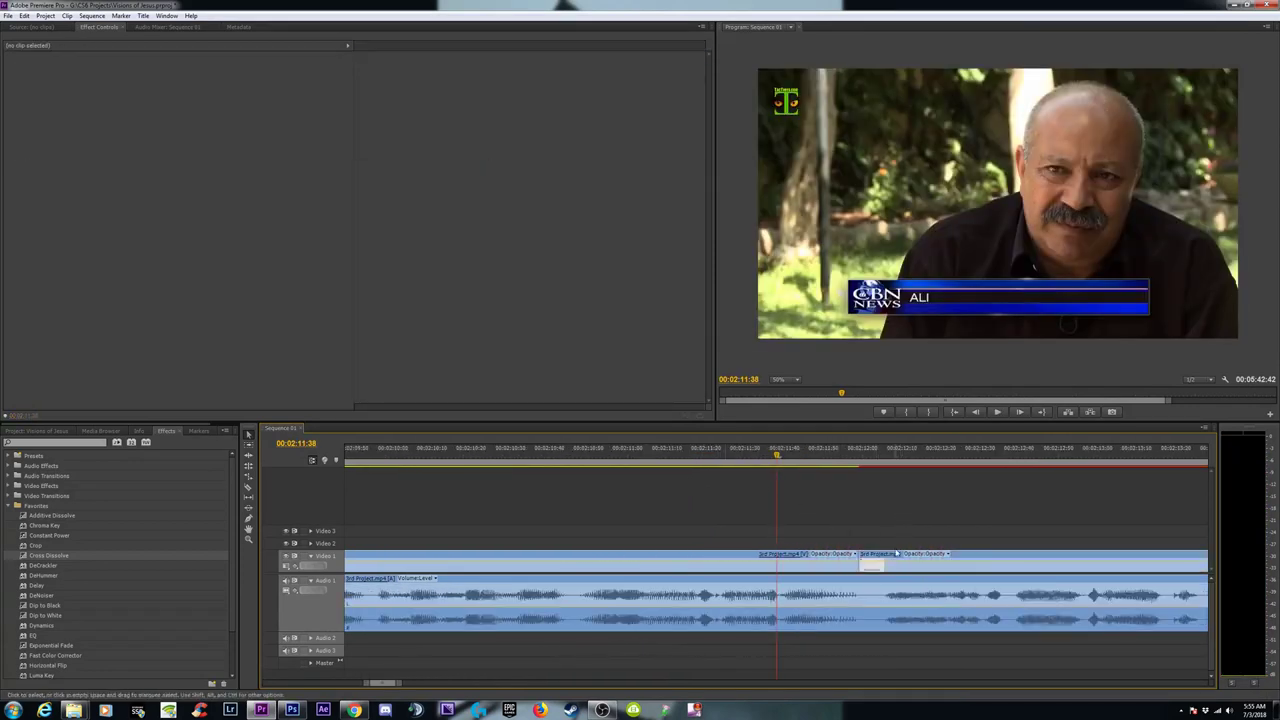
key("space")
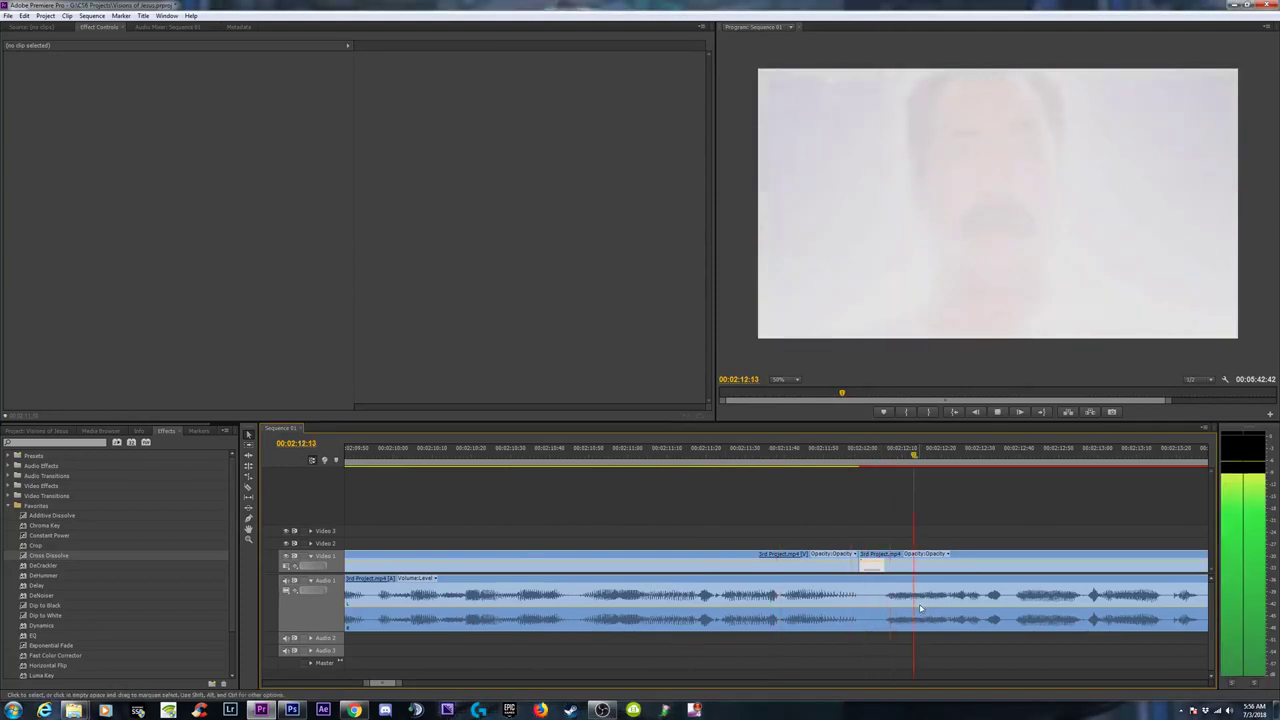
Step: Split the Audio 1 clip at 00:02:11:59, in line with the existing video cut into the reenactment
key("c")
left_click_drag(842, 456, 807, 459)
key("=")
key("=")
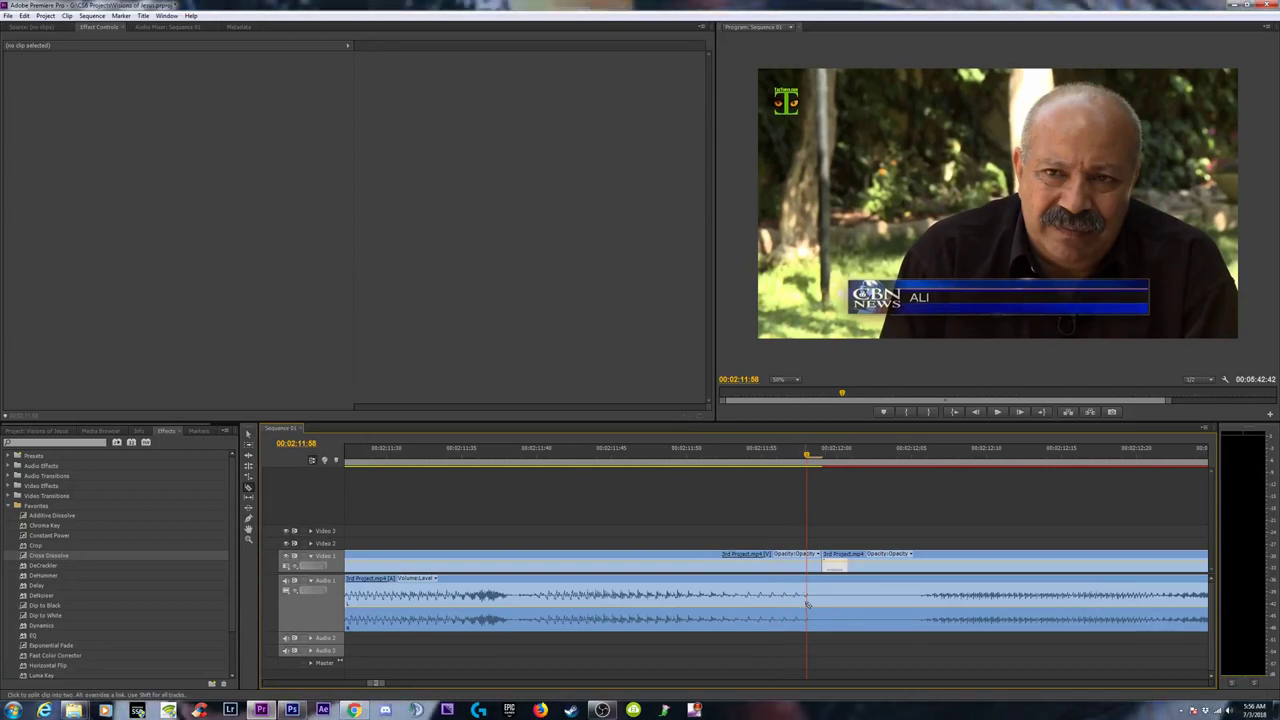
left_click_drag(812, 468, 820, 467)
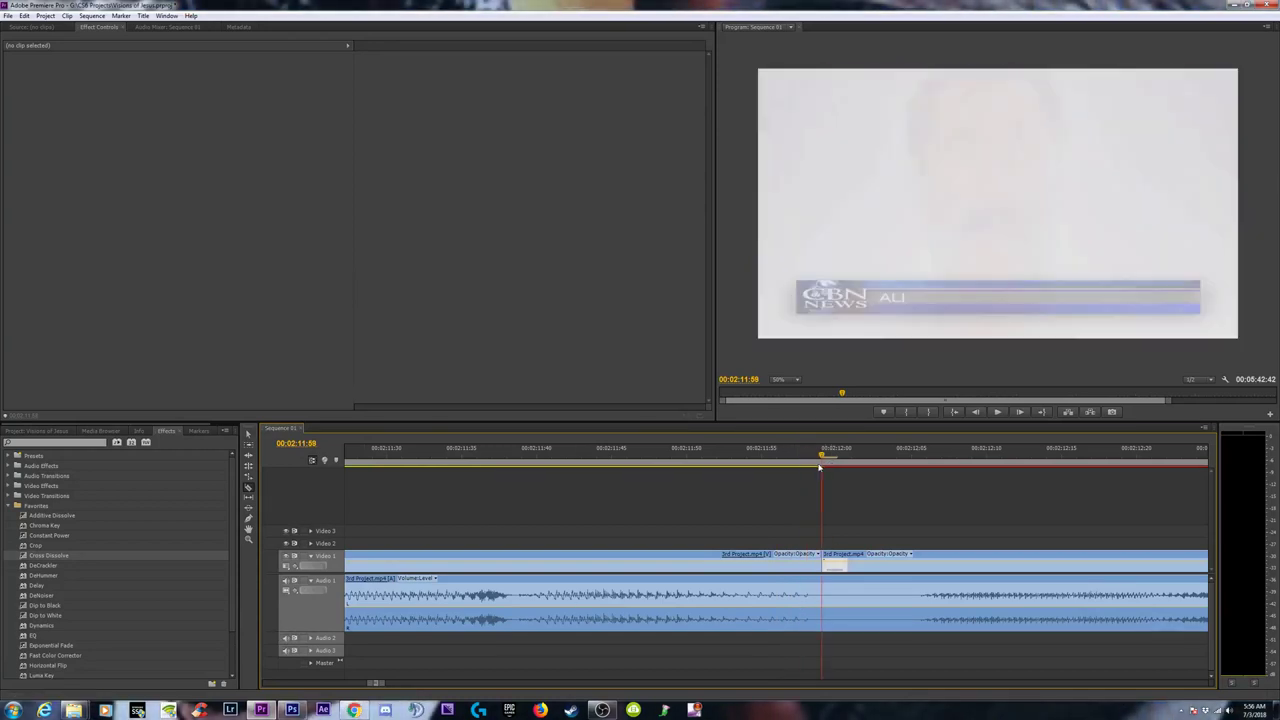
left_click(823, 600)
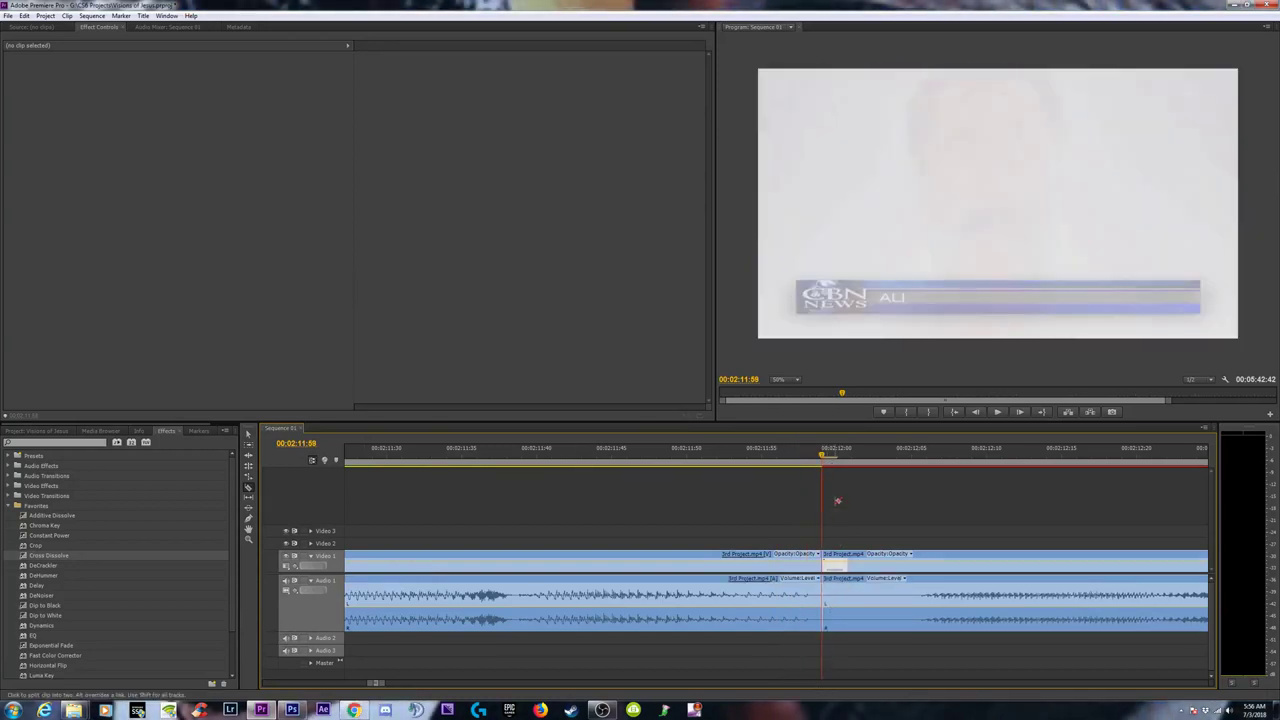
Step: Split both the Video 1 and Audio 1 clips at 00:02:12:05, where the name banner has nearly faded into the white flash
left_click_drag(829, 462, 915, 462)
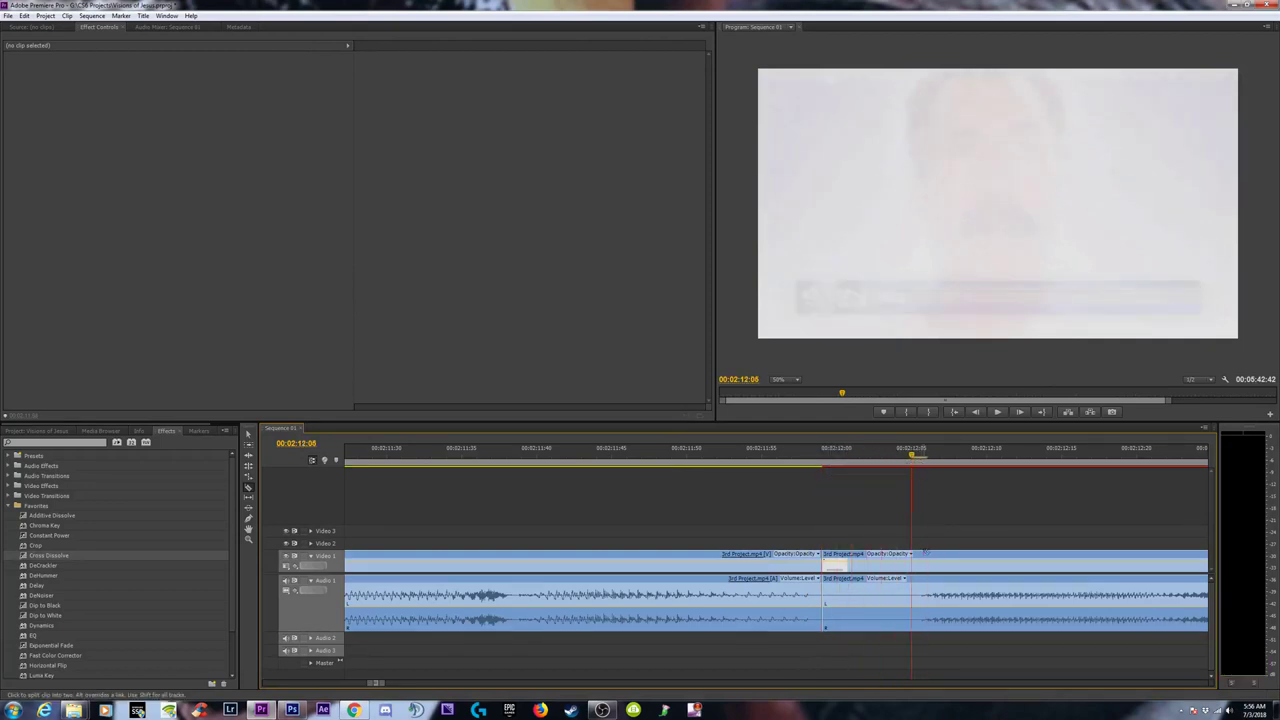
left_click(912, 563)
left_click(914, 590)
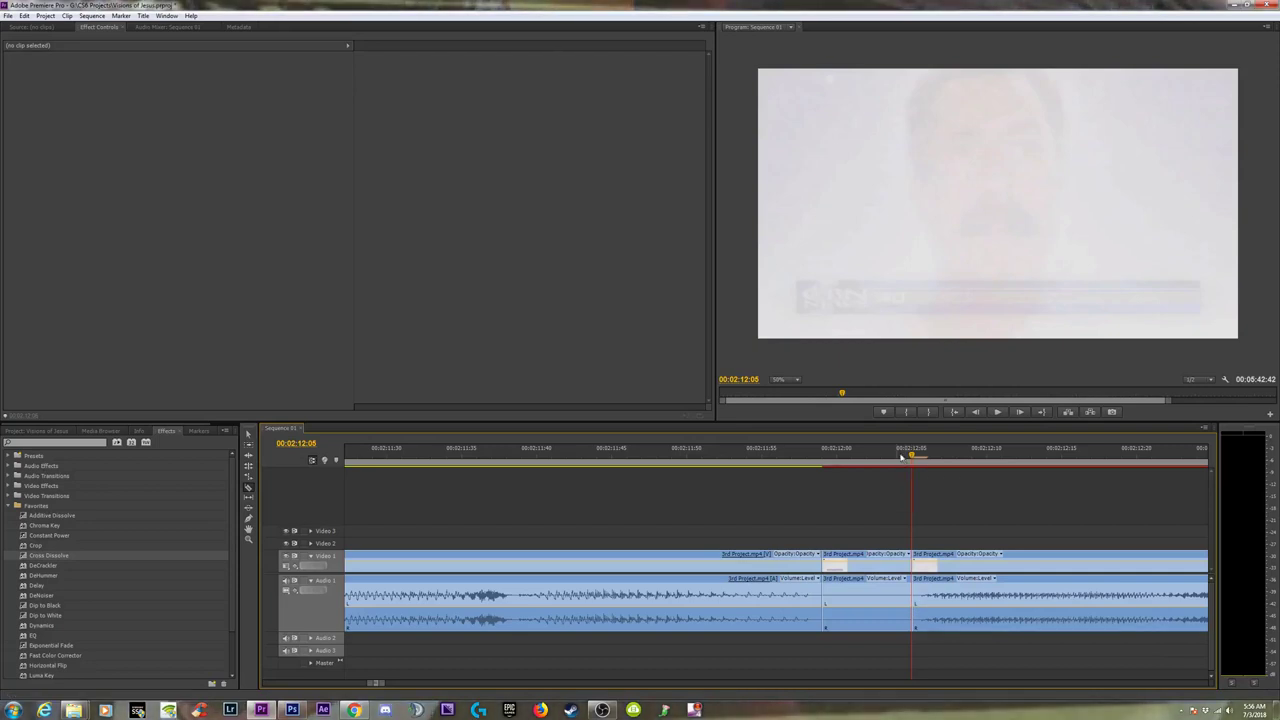
Step: Split the interview's video and audio at 00:02:11:55, just before the white flash begins
left_click(803, 460)
left_click_drag(801, 460, 417, 468)
key("space")
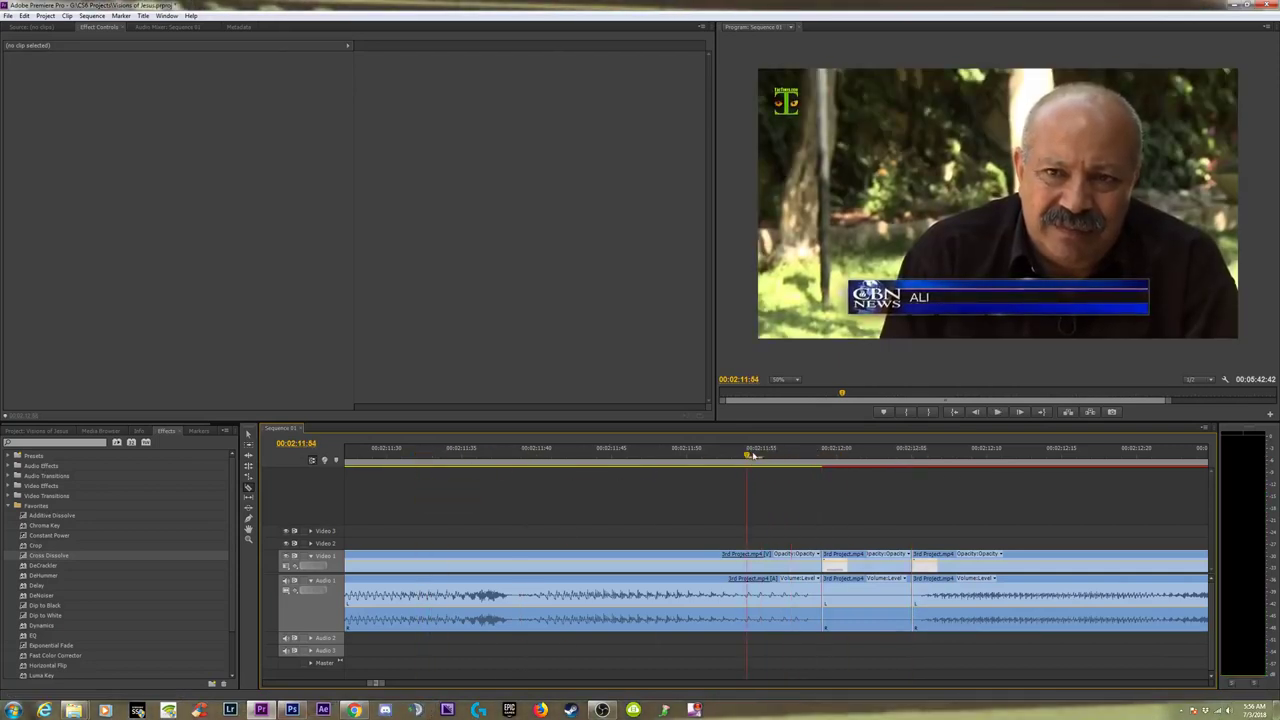
left_click(761, 456)
left_click(763, 597)
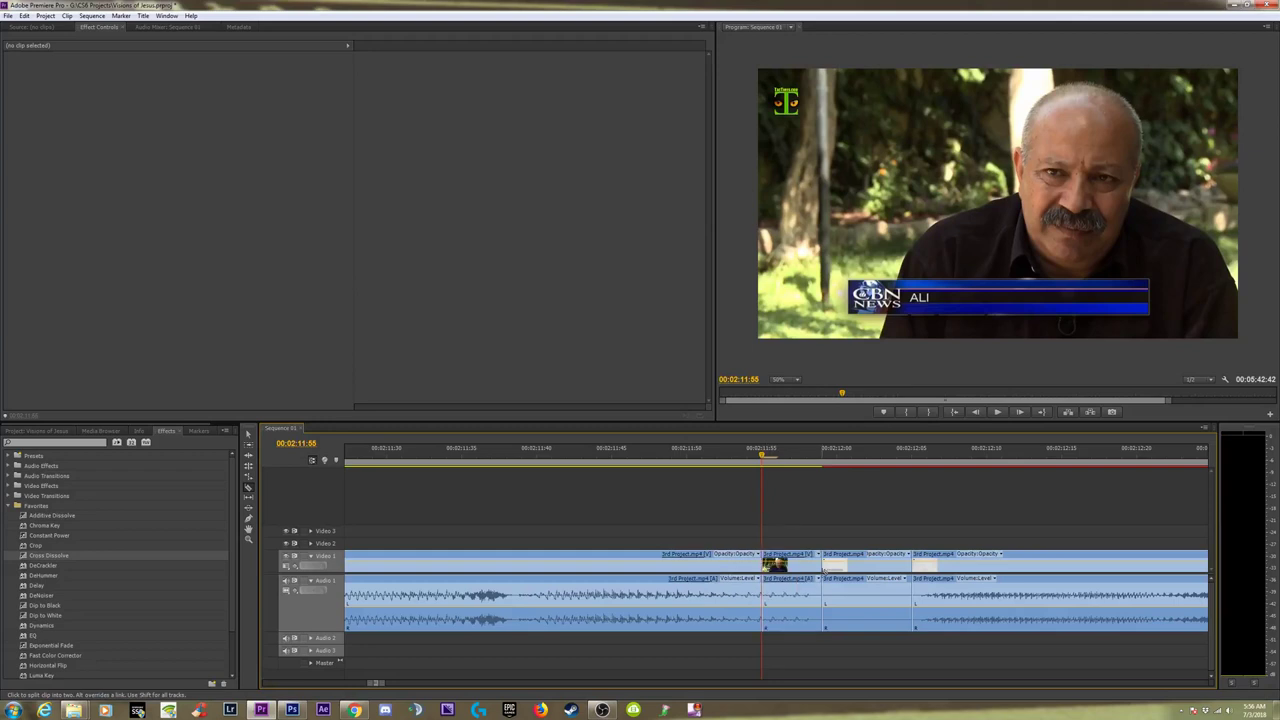
Step: Ripple delete the two short video and audio pieces around the white flash, between the outer cuts
key("v")
left_click_drag(884, 504, 800, 635)
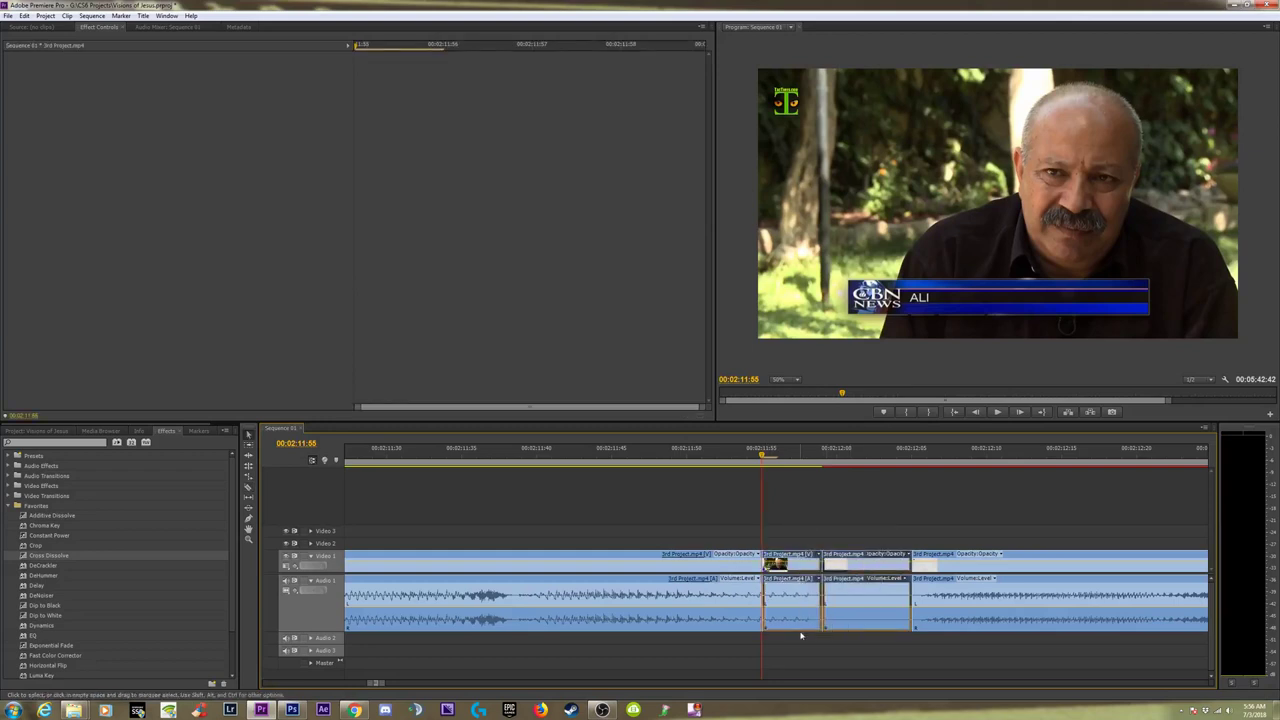
key("shift+Delete")
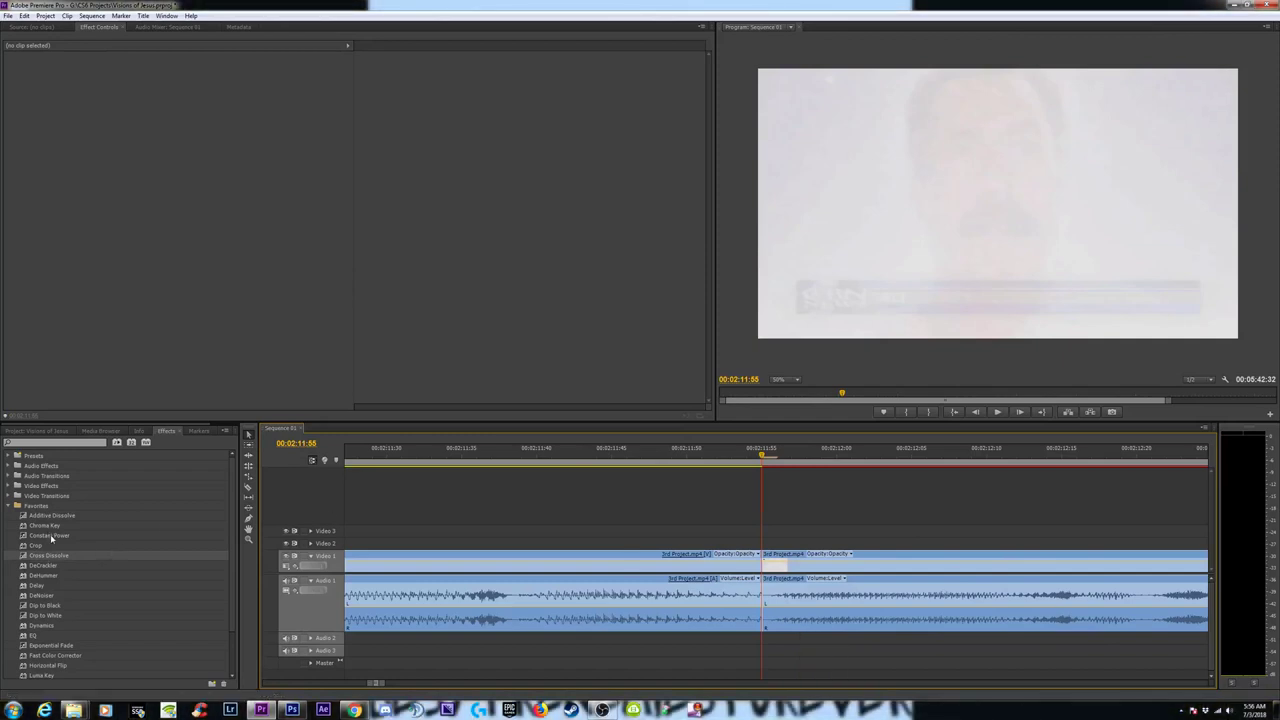
Step: Apply a 3-frame Constant Power crossfade ending at the new audio cut, and play back the transition
left_click_drag(50, 534, 760, 592)
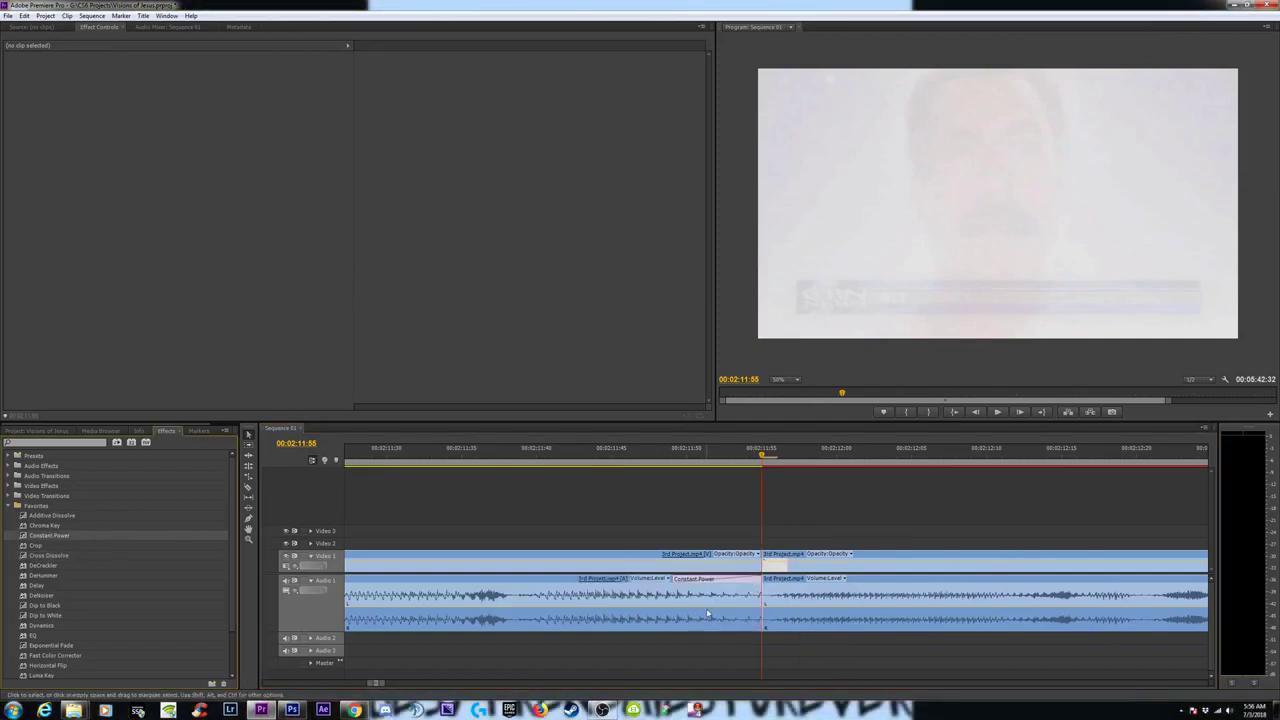
left_click(714, 578)
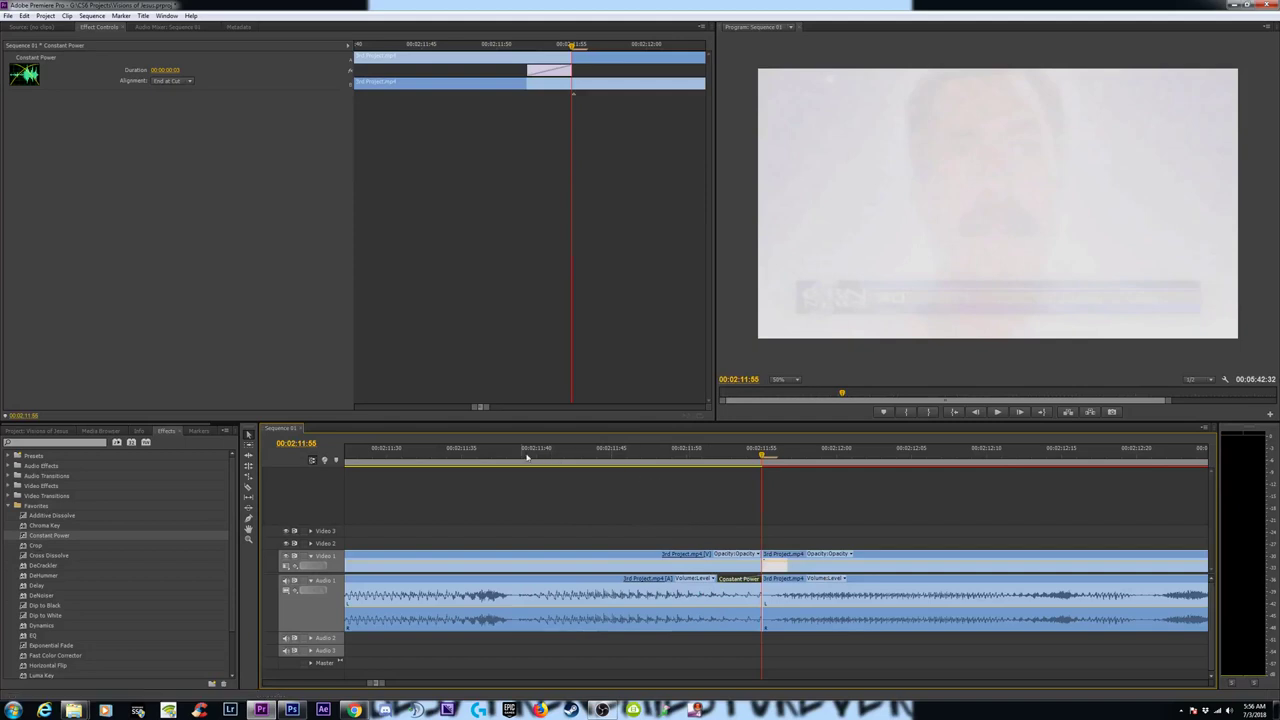
left_click(455, 453)
key("space")
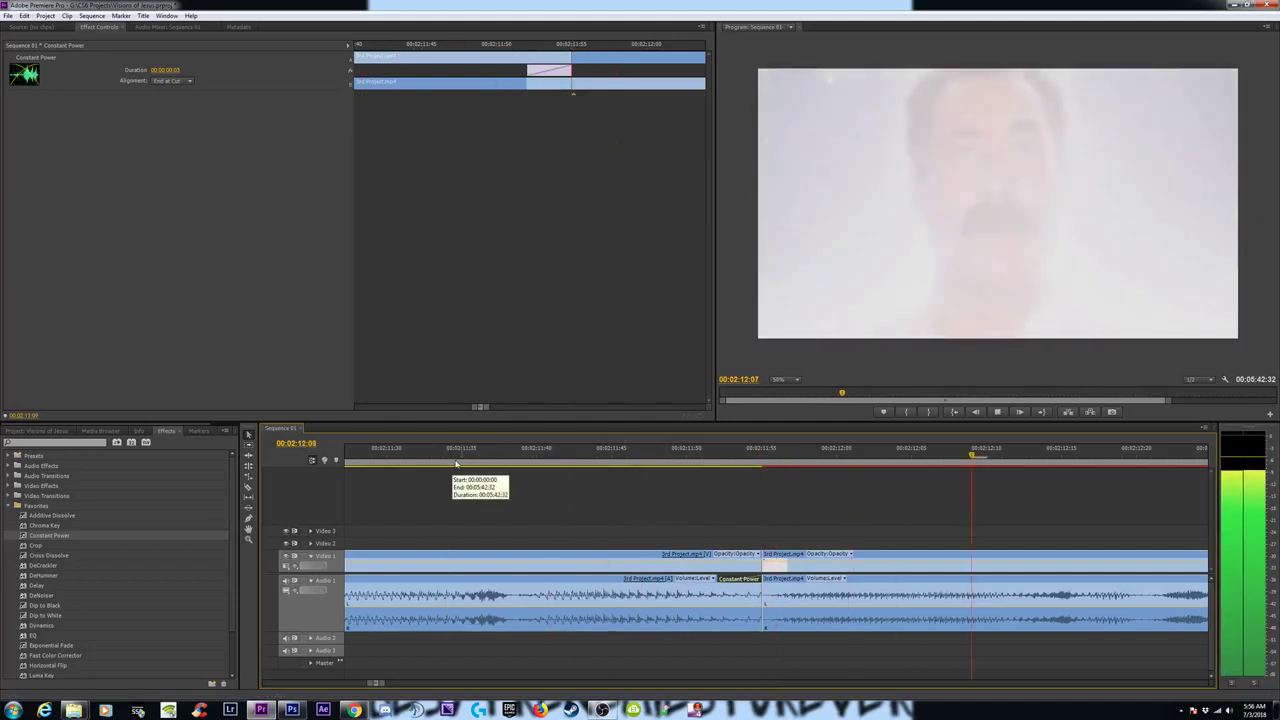
key("minus")
key("minus")
key("minus")
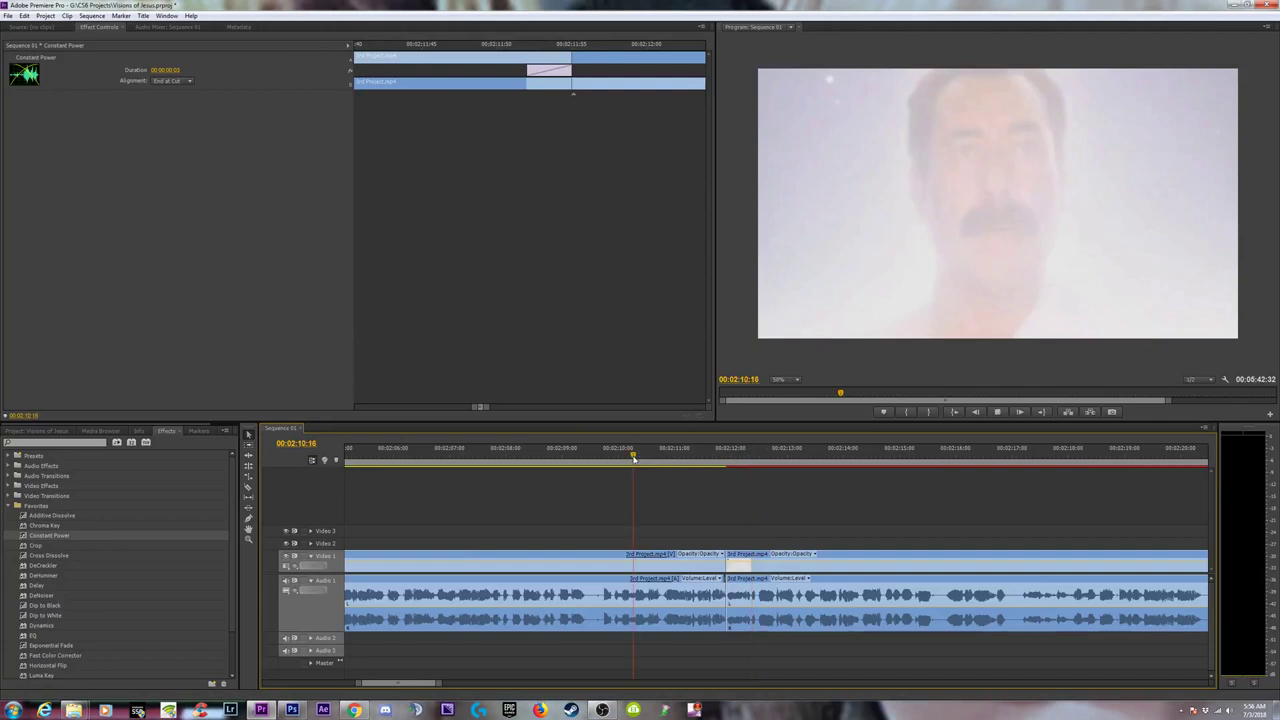
key("space")
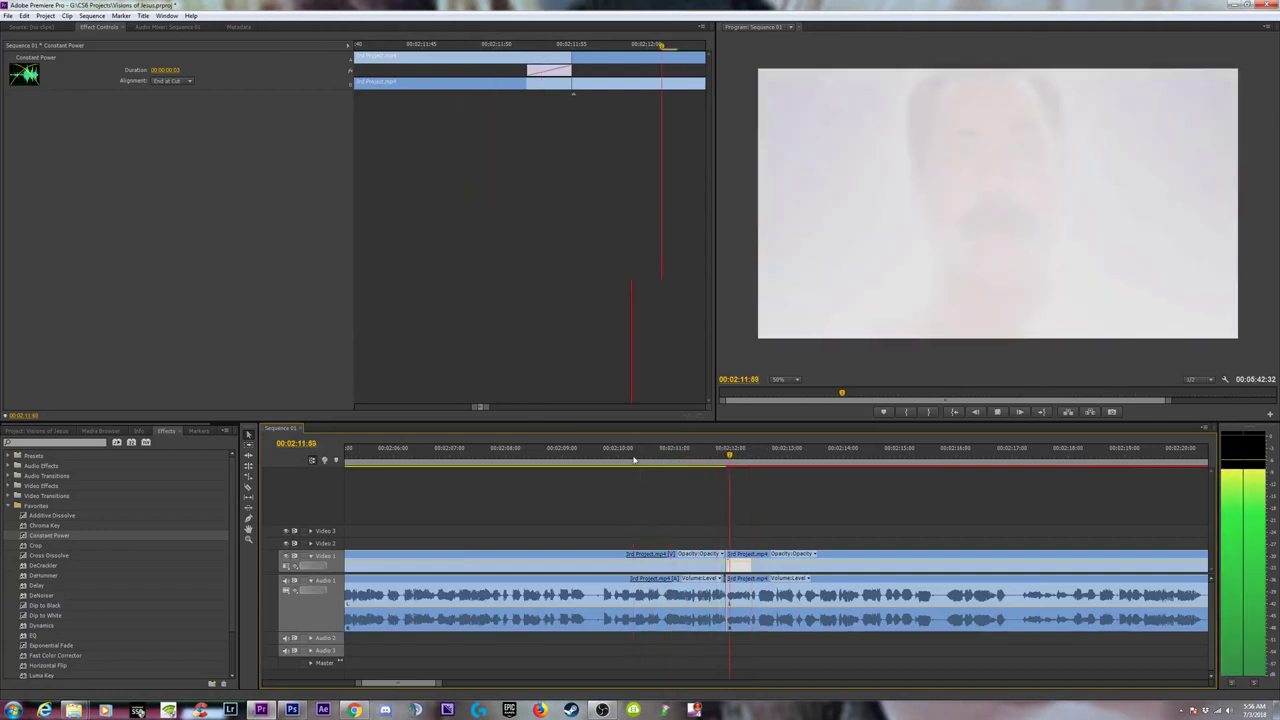
key("space")
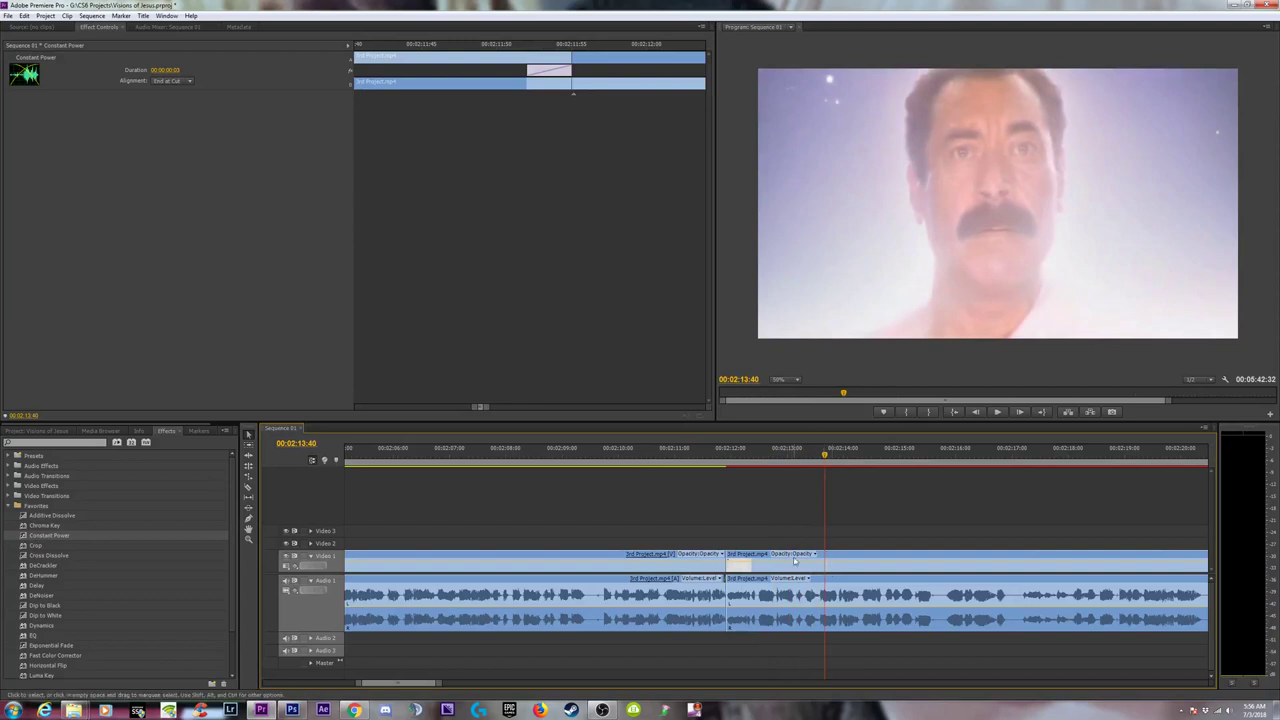
Step: Open the reenactment segment in the Source monitor for comparison with the stretched version, and set the Program monitor's zoom to Fit
left_click(858, 552)
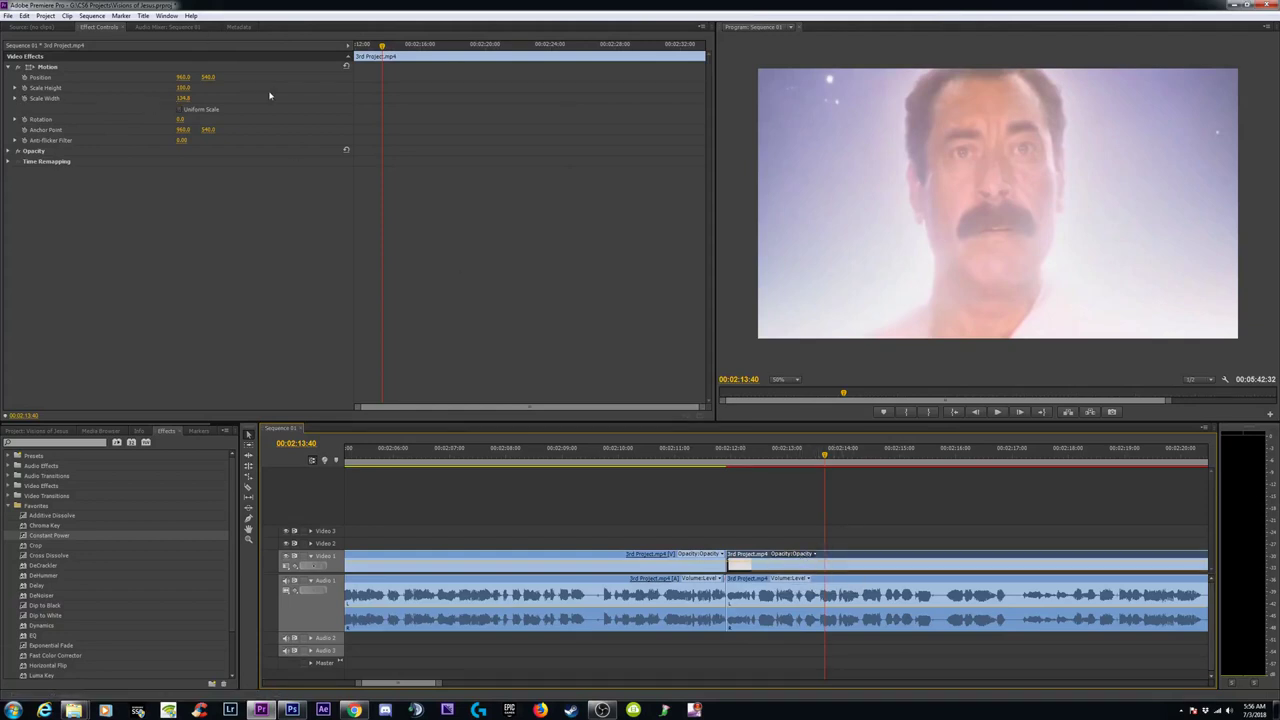
left_click(48, 27)
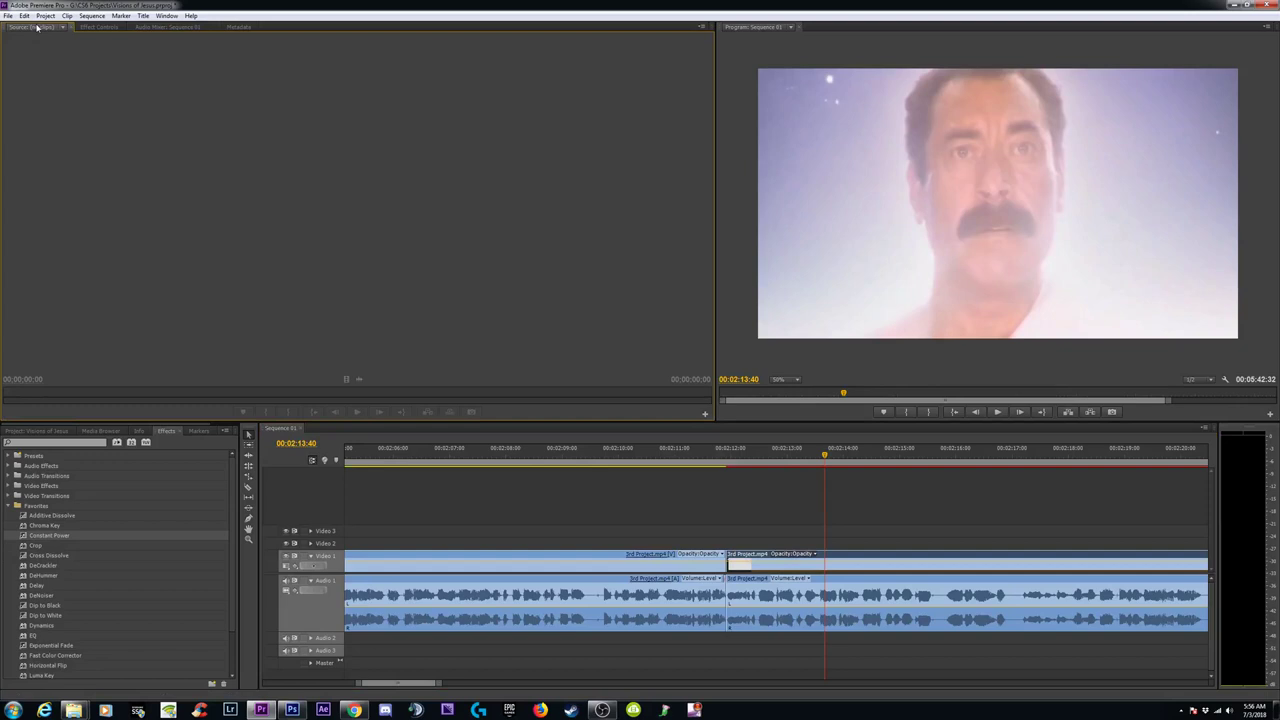
double_click(828, 571)
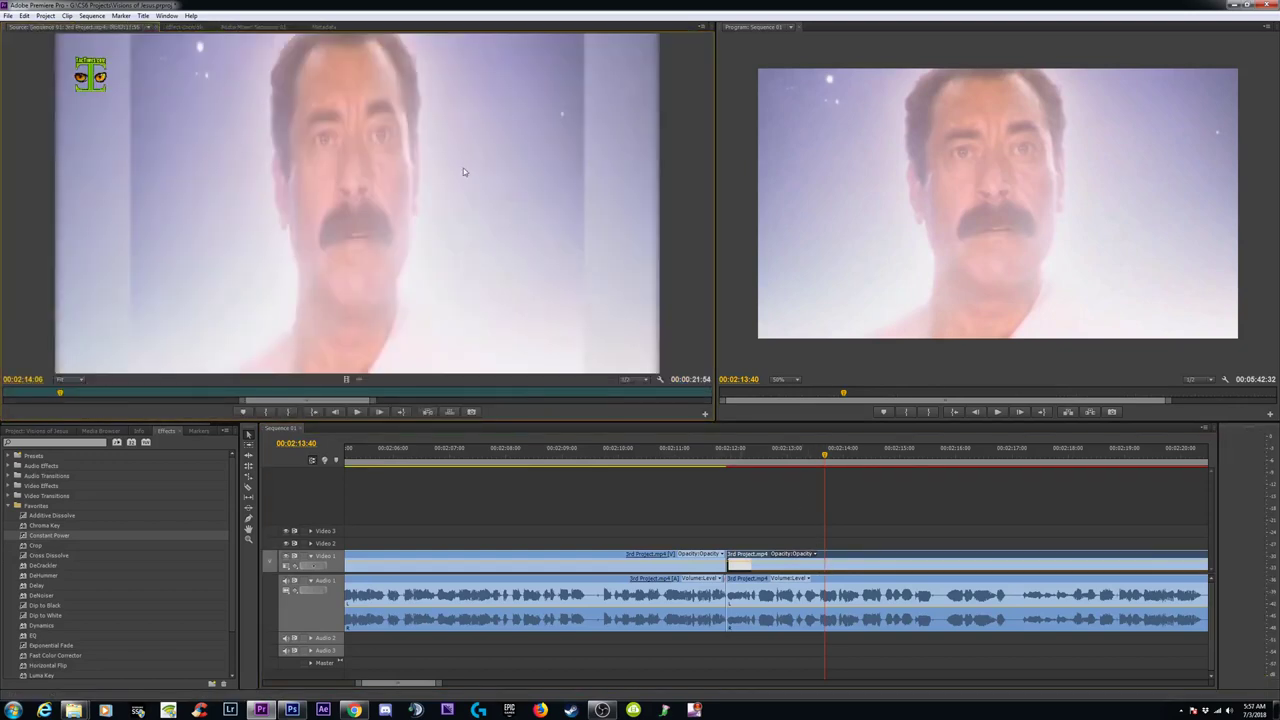
left_click(783, 379)
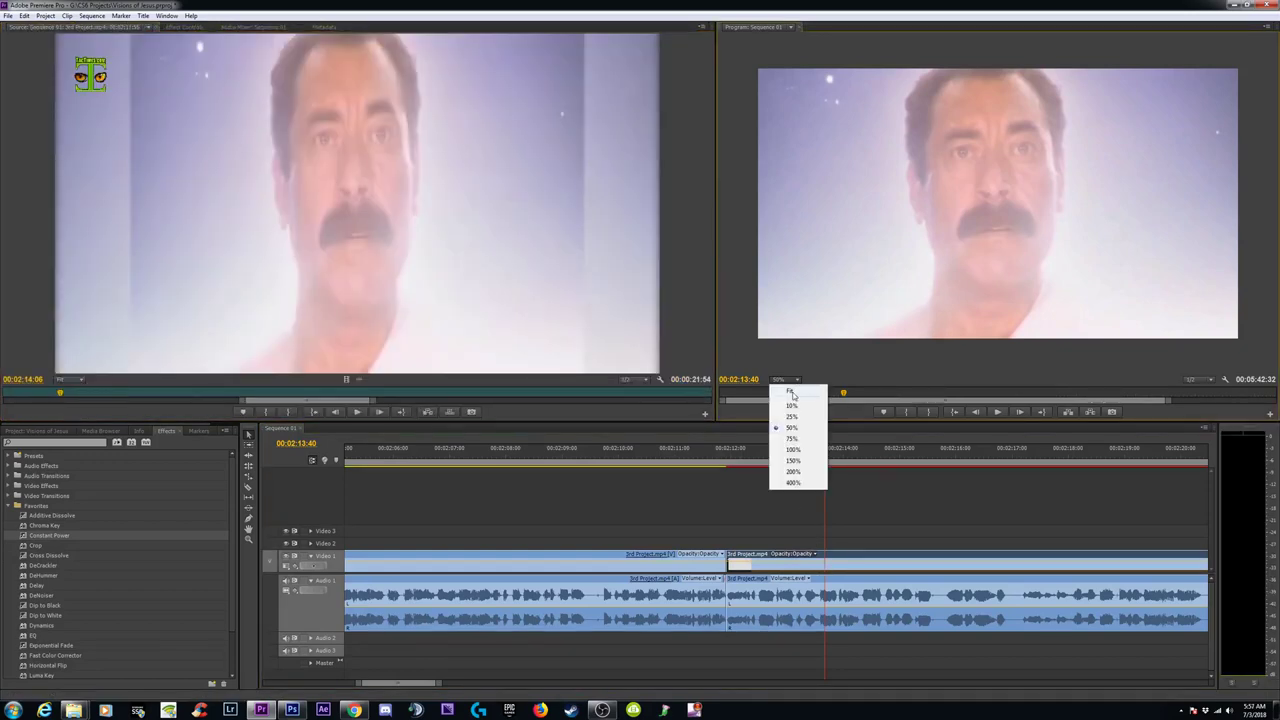
left_click(792, 392)
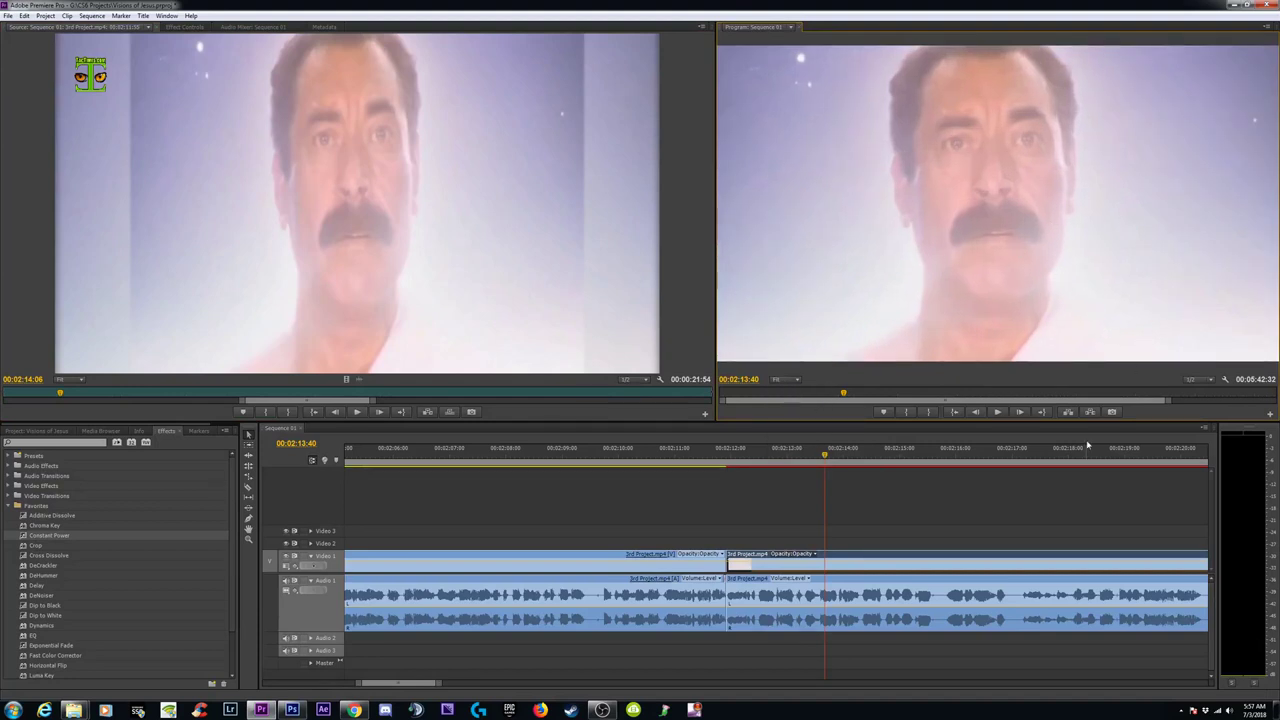
Step: Play from the reenactment cut through the following interview, and scan the rest of the sequence up to 00:05:16:01
left_click(721, 455)
key("space")
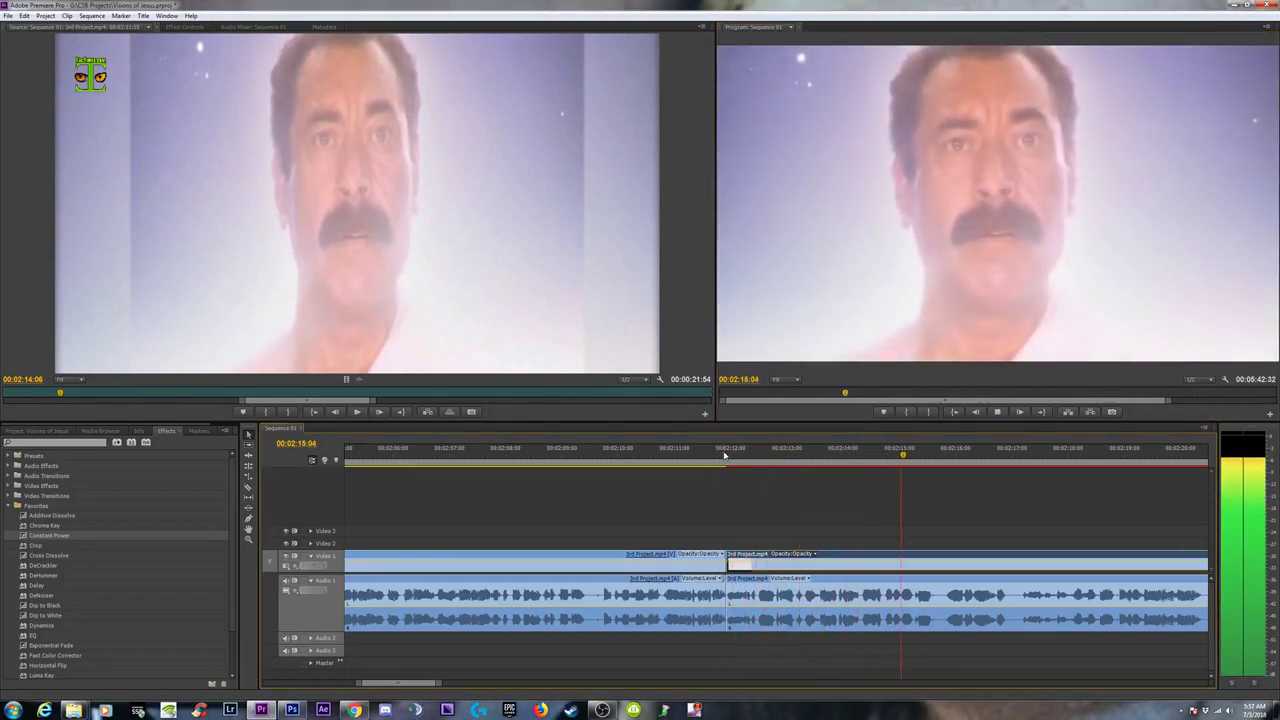
key("minus")
key("minus")
key("minus")
key("minus")
key("minus")
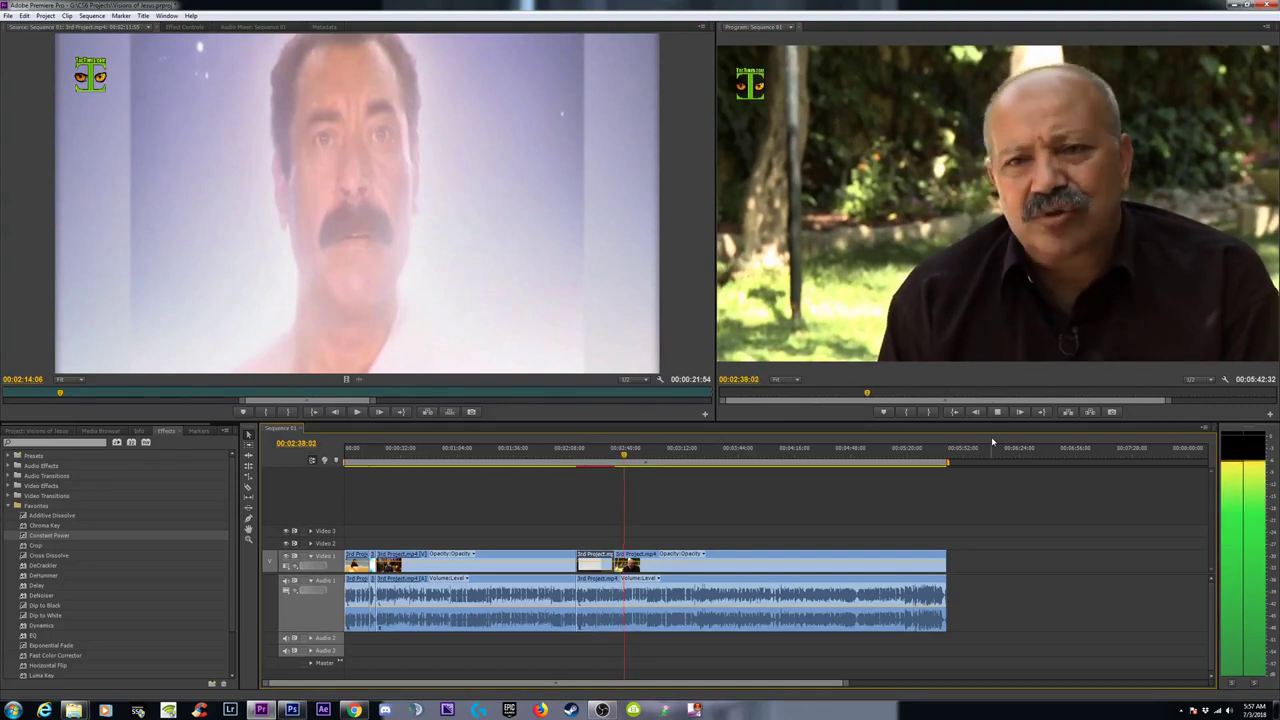
key("space")
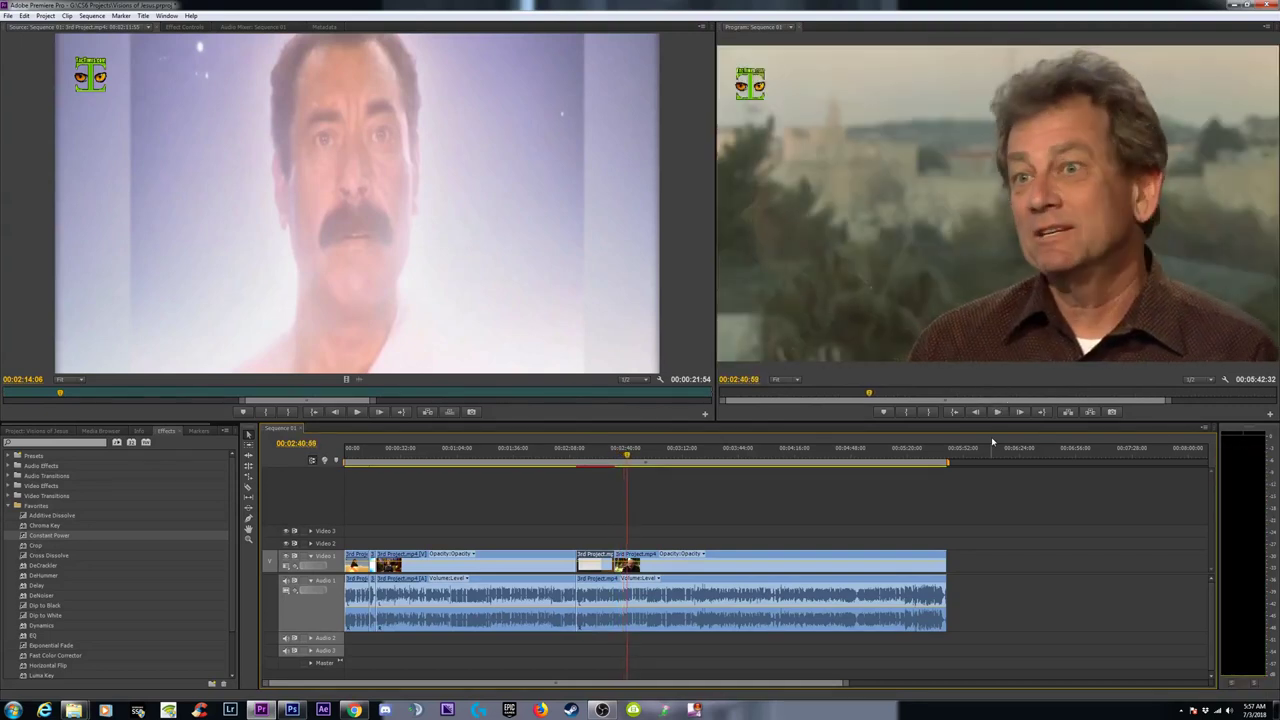
left_click_drag(640, 456, 899, 482)
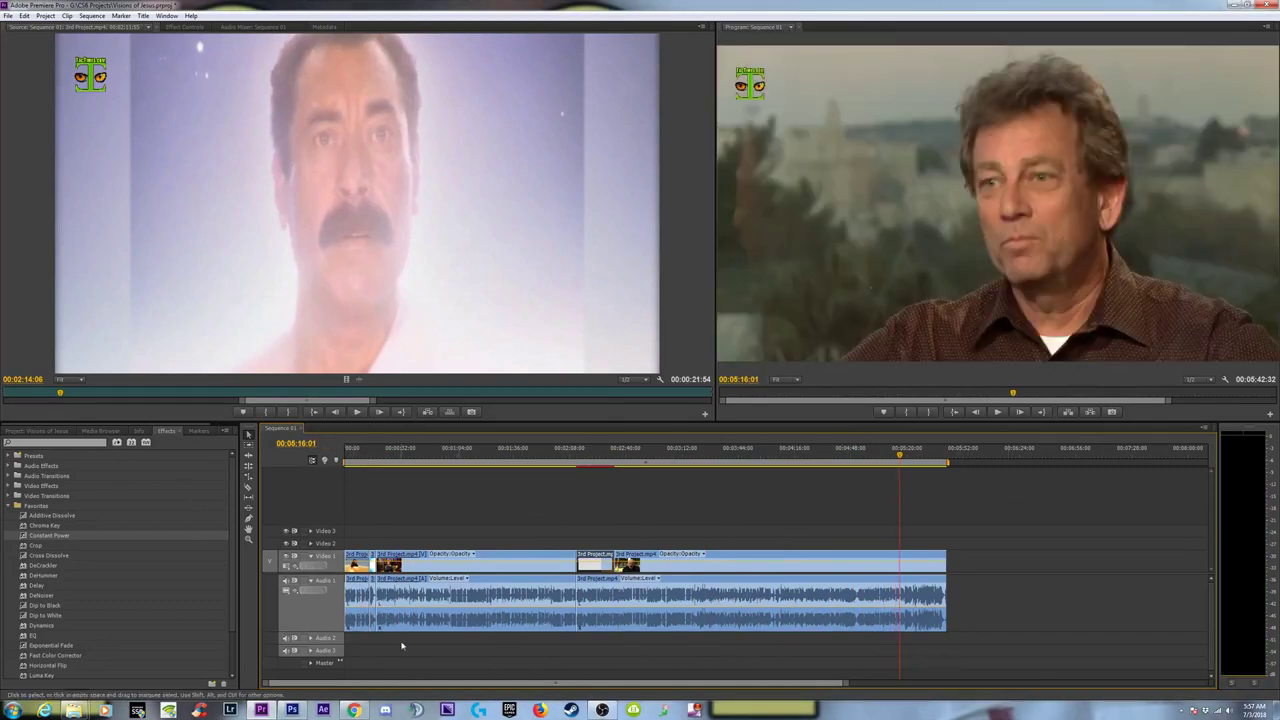
Step: Open the export settings for the sequence and choose the H.264 format with the HD 1080p 60fps (50Mbps) preset
key("ctrl+m")
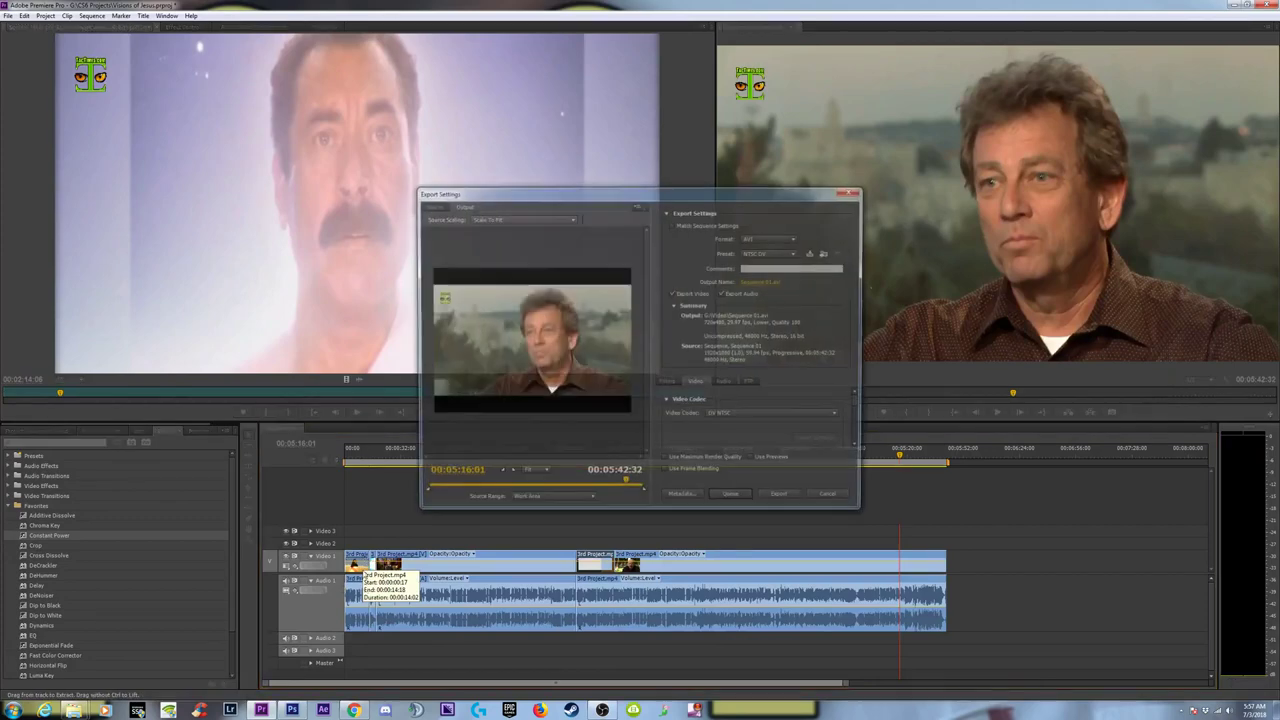
left_click(778, 238)
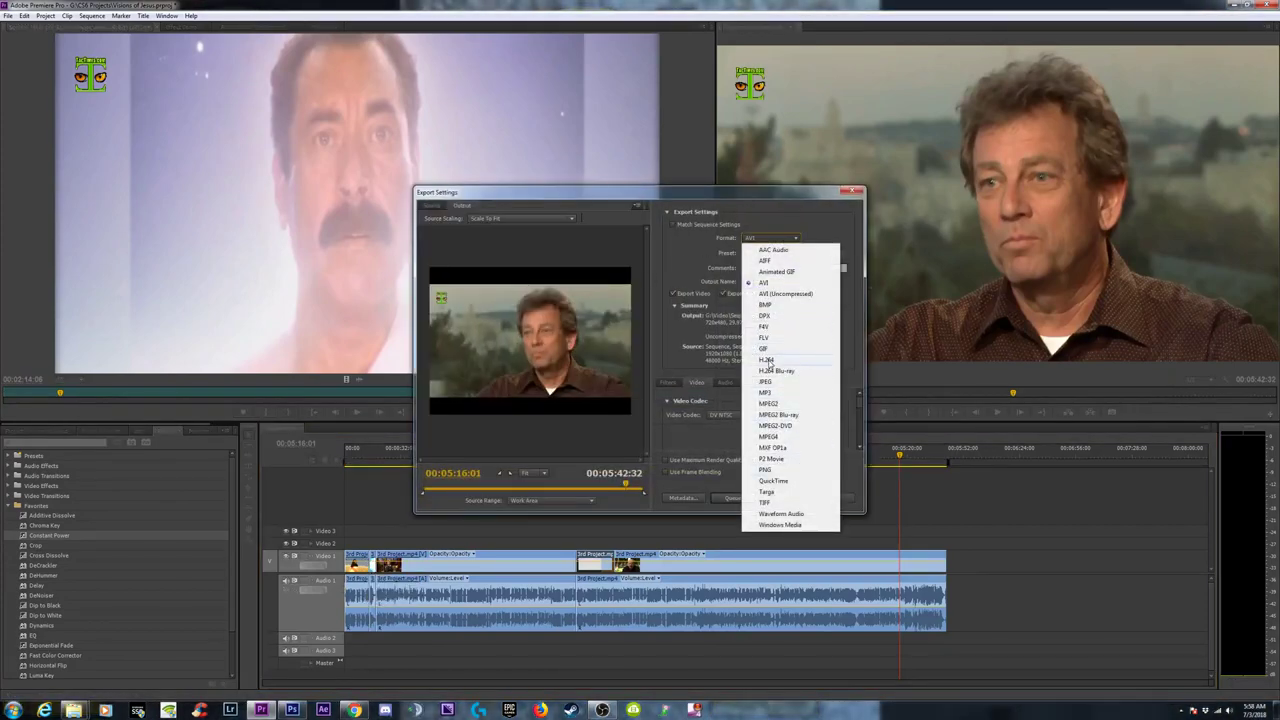
left_click(785, 359)
left_click(789, 255)
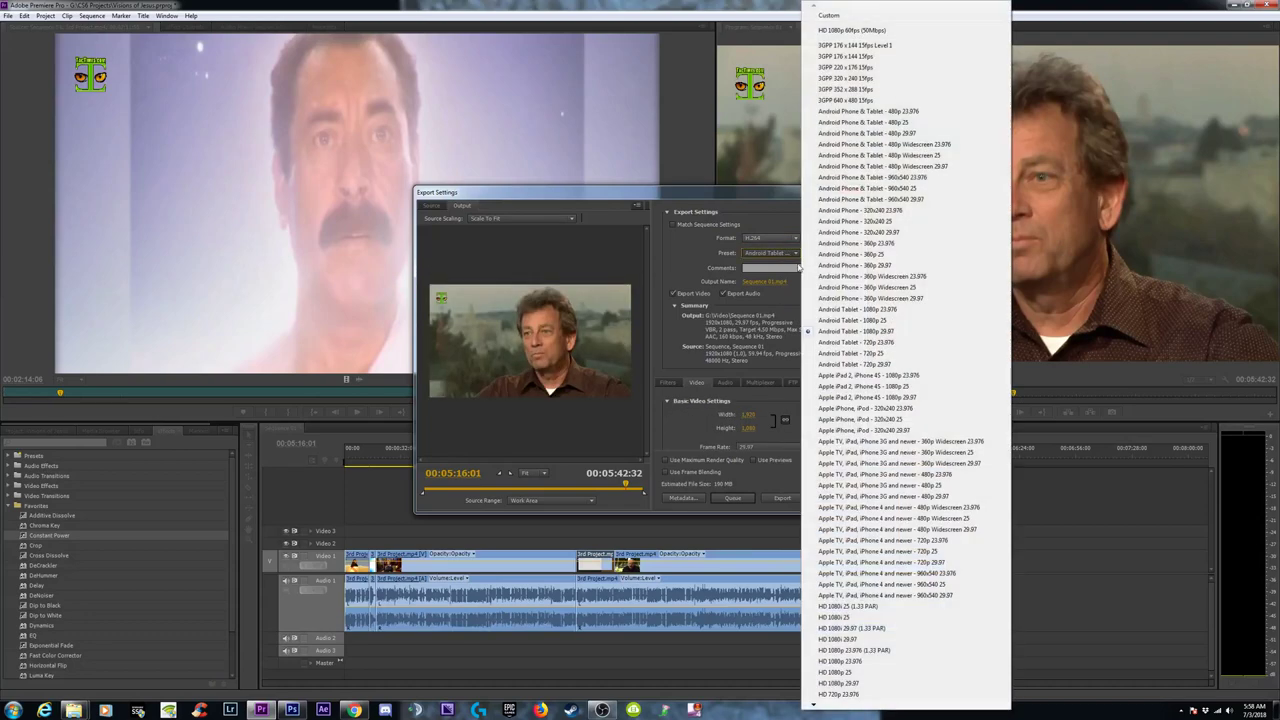
left_click(850, 29)
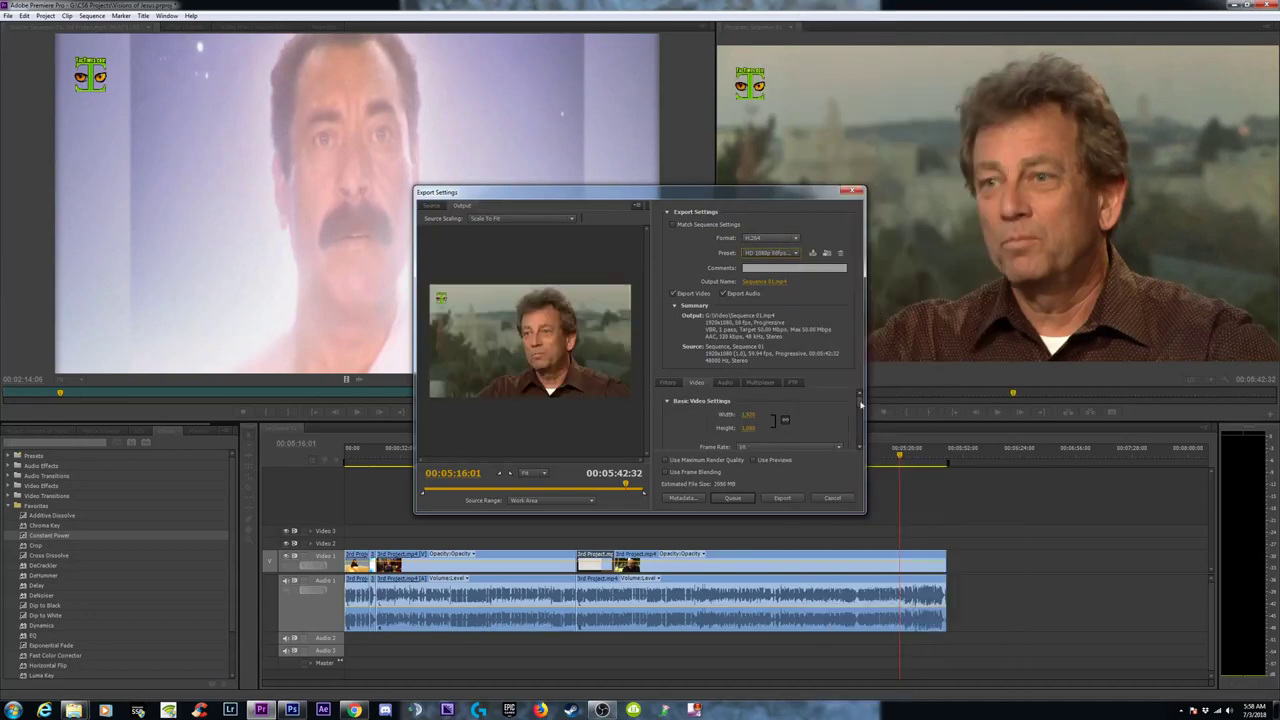
Step: Move and enlarge the Export Settings window, and review the preset's video and audio settings
left_click_drag(645, 191, 488, 71)
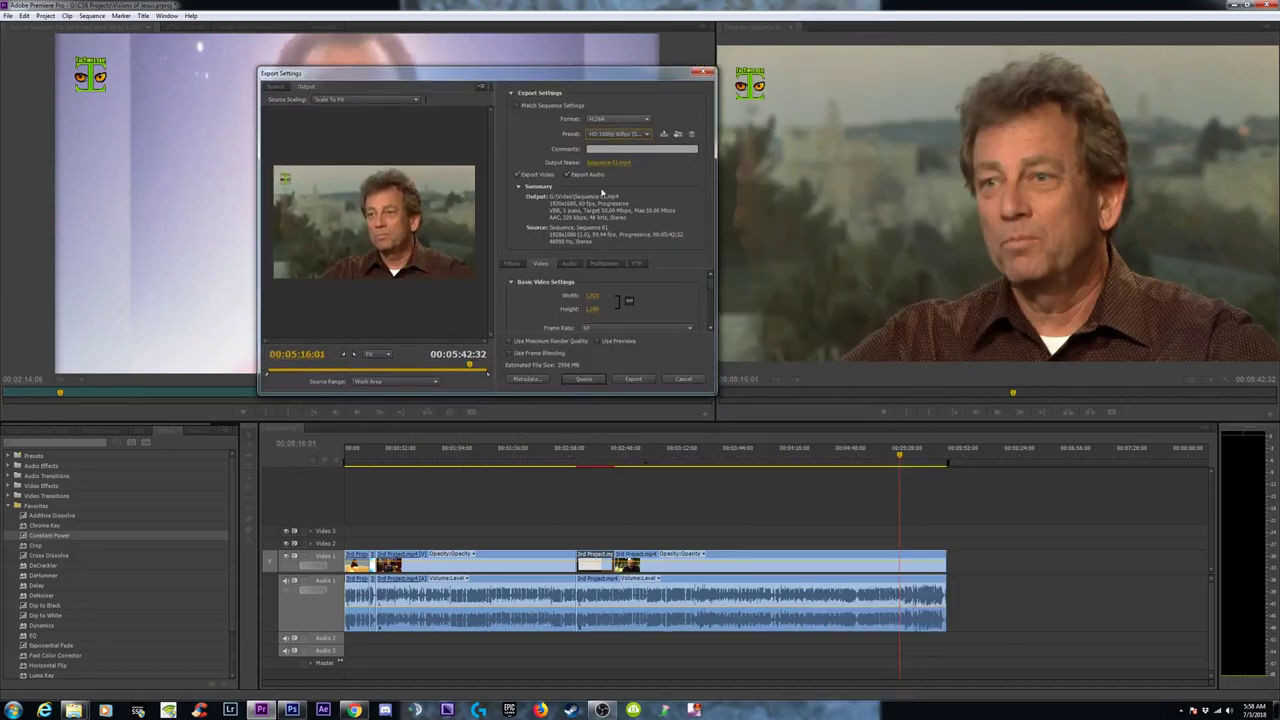
left_click_drag(714, 394, 979, 582)
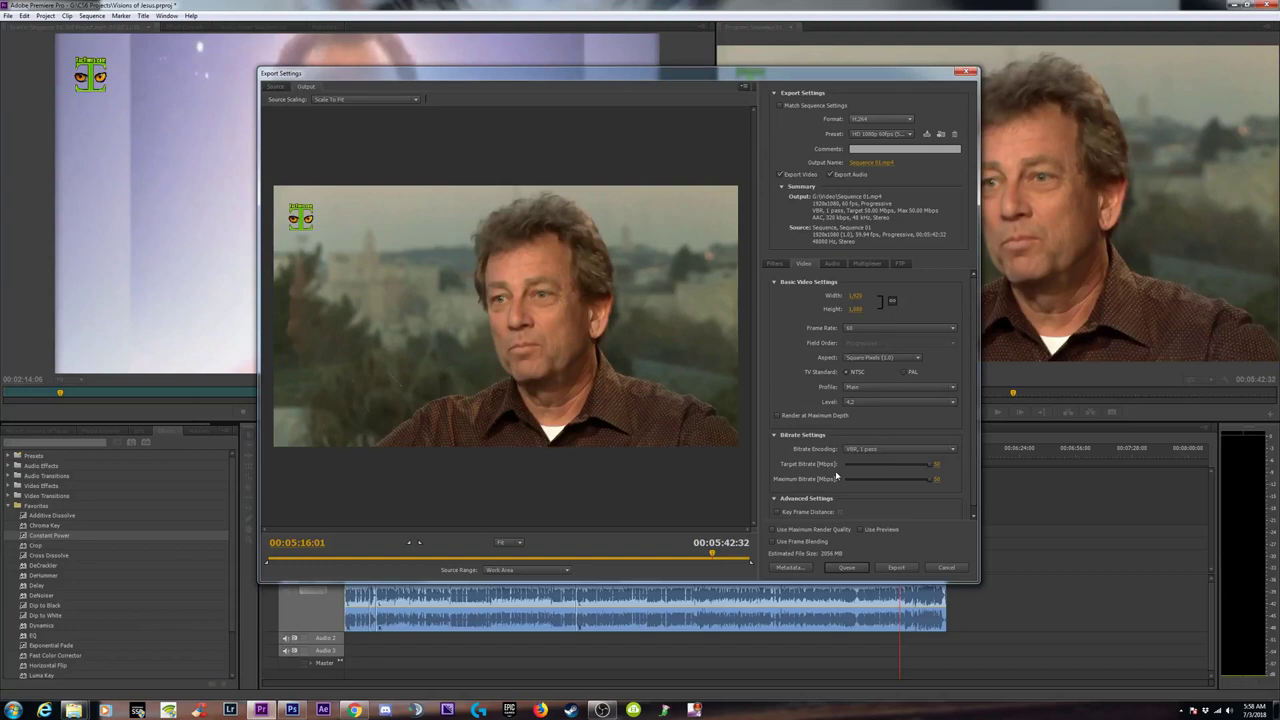
scroll(905, 498, "down", 1)
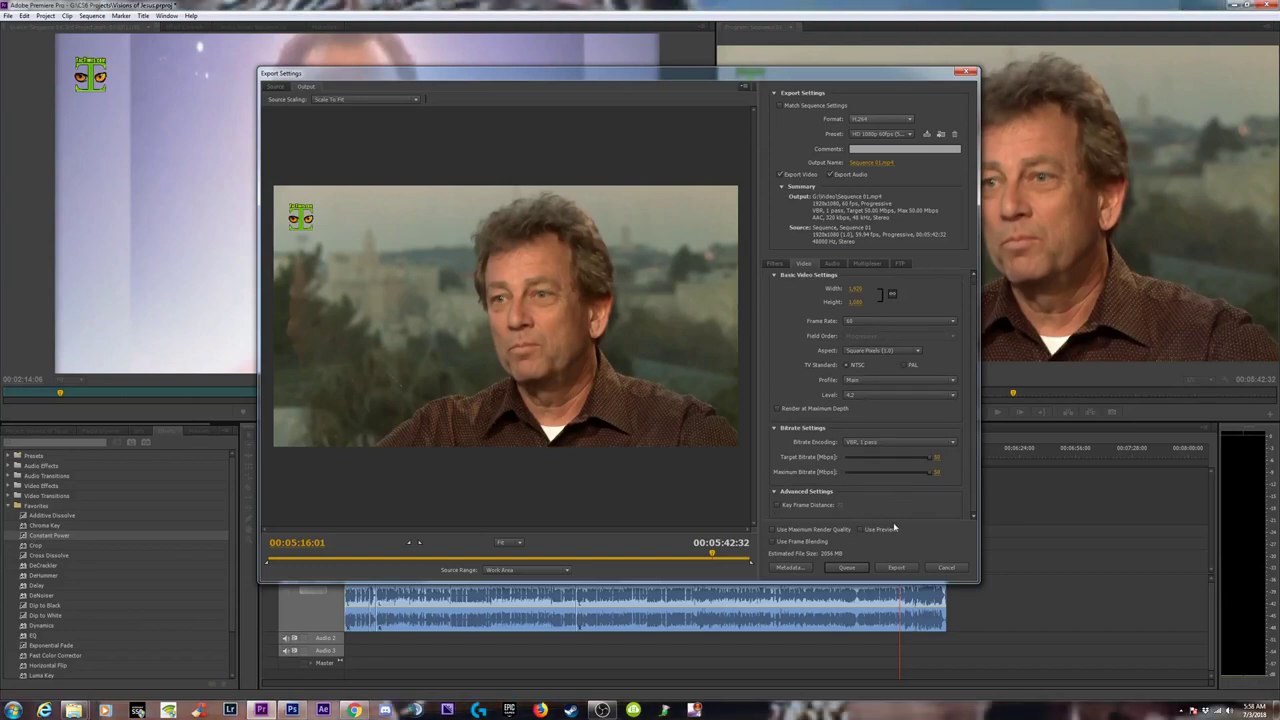
left_click(832, 266)
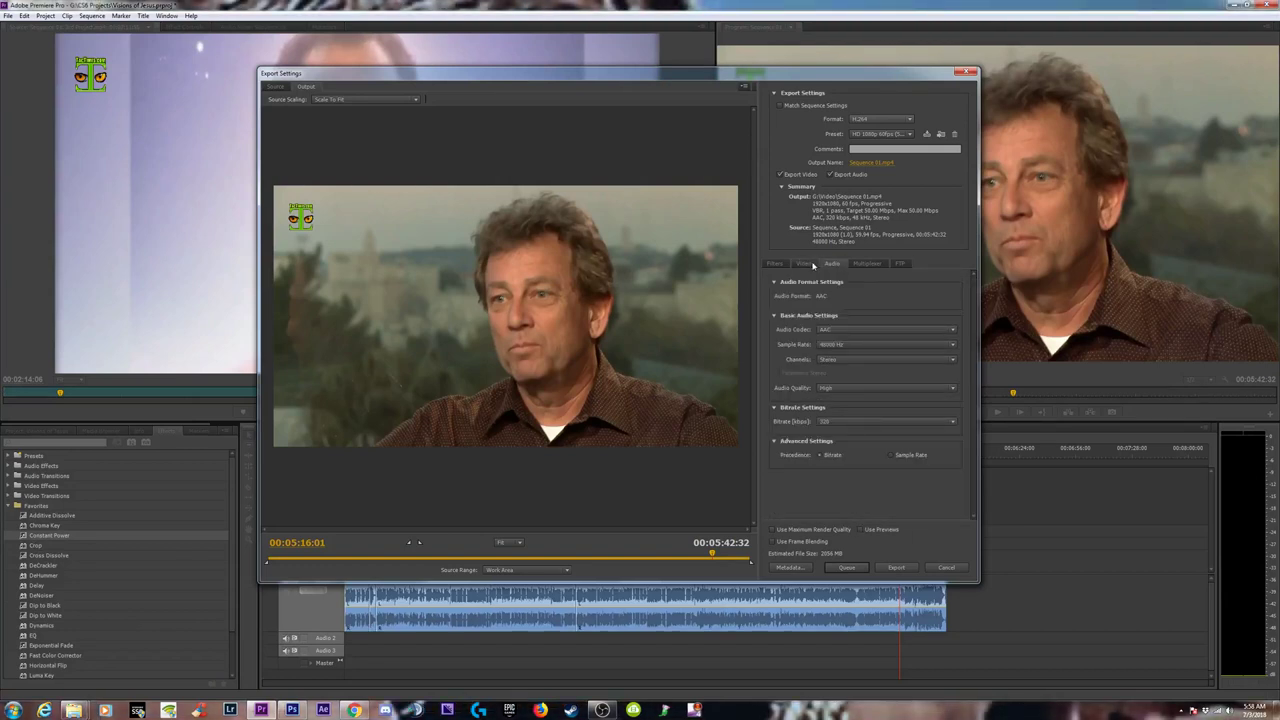
left_click(812, 265)
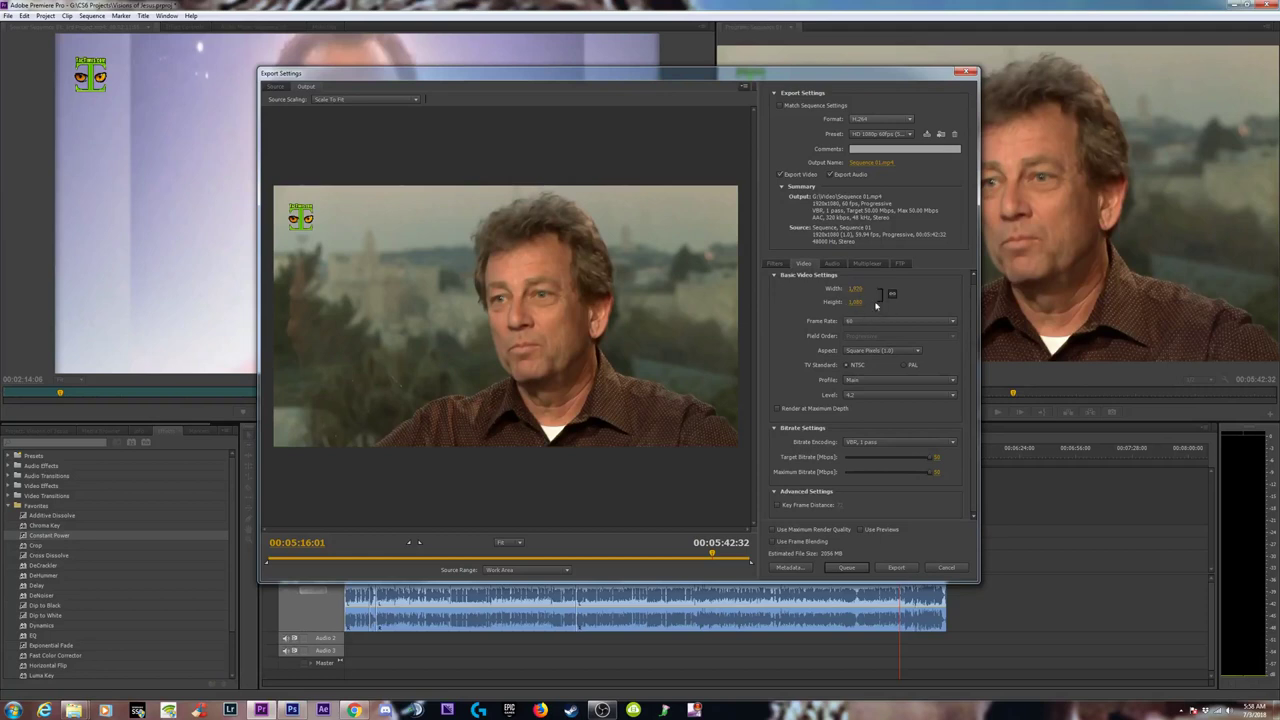
left_click(832, 264)
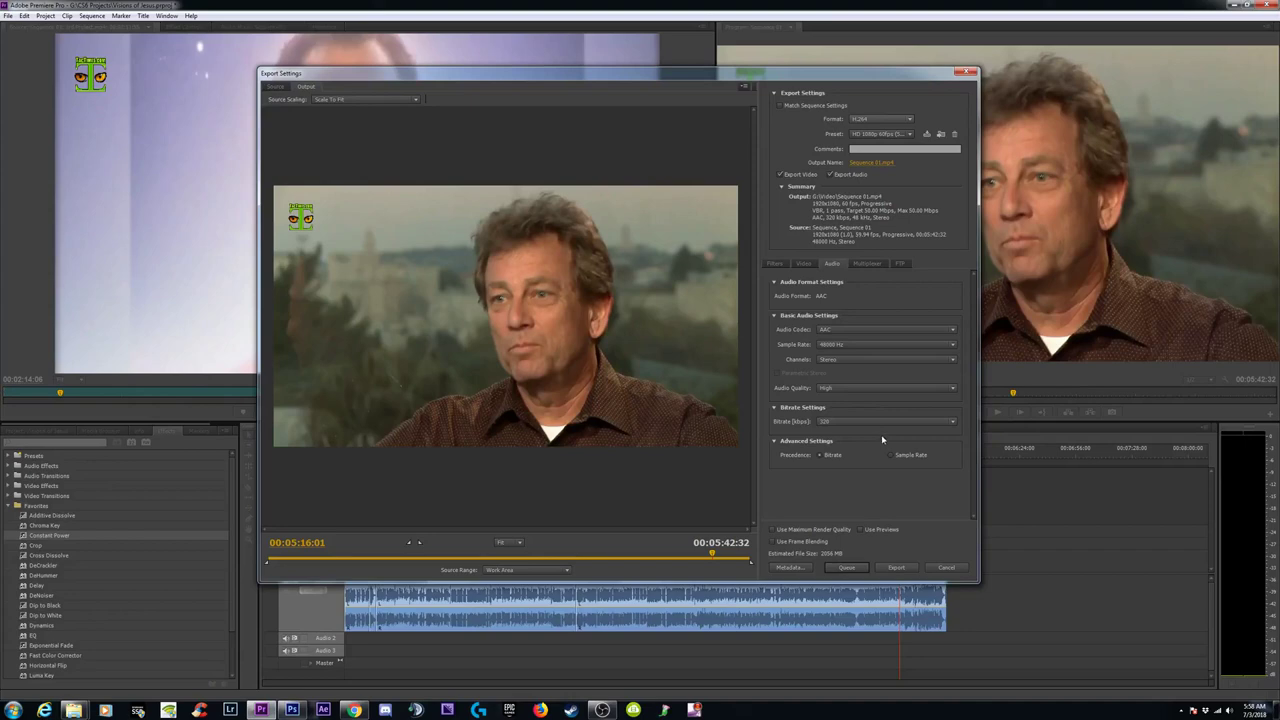
Step: Name the output file "Visions and Dreams in the Last Days" in the Video folder of the G: drive
left_click(874, 163)
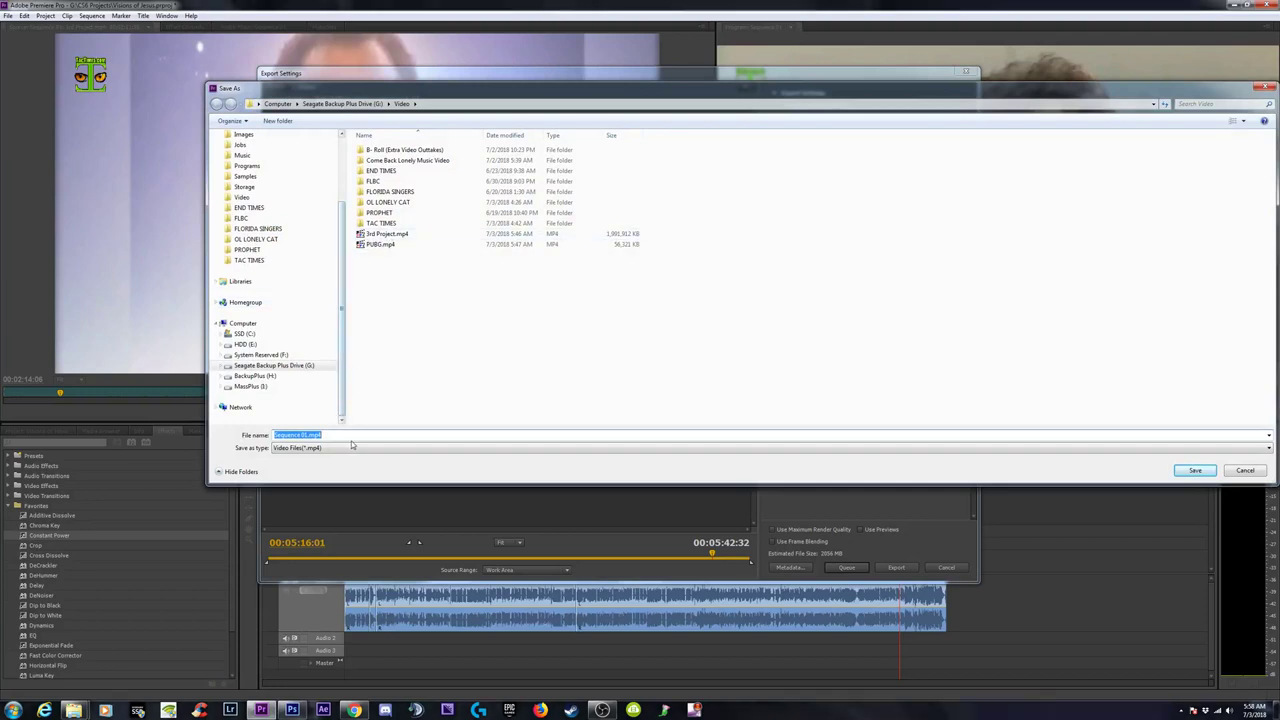
type("I")
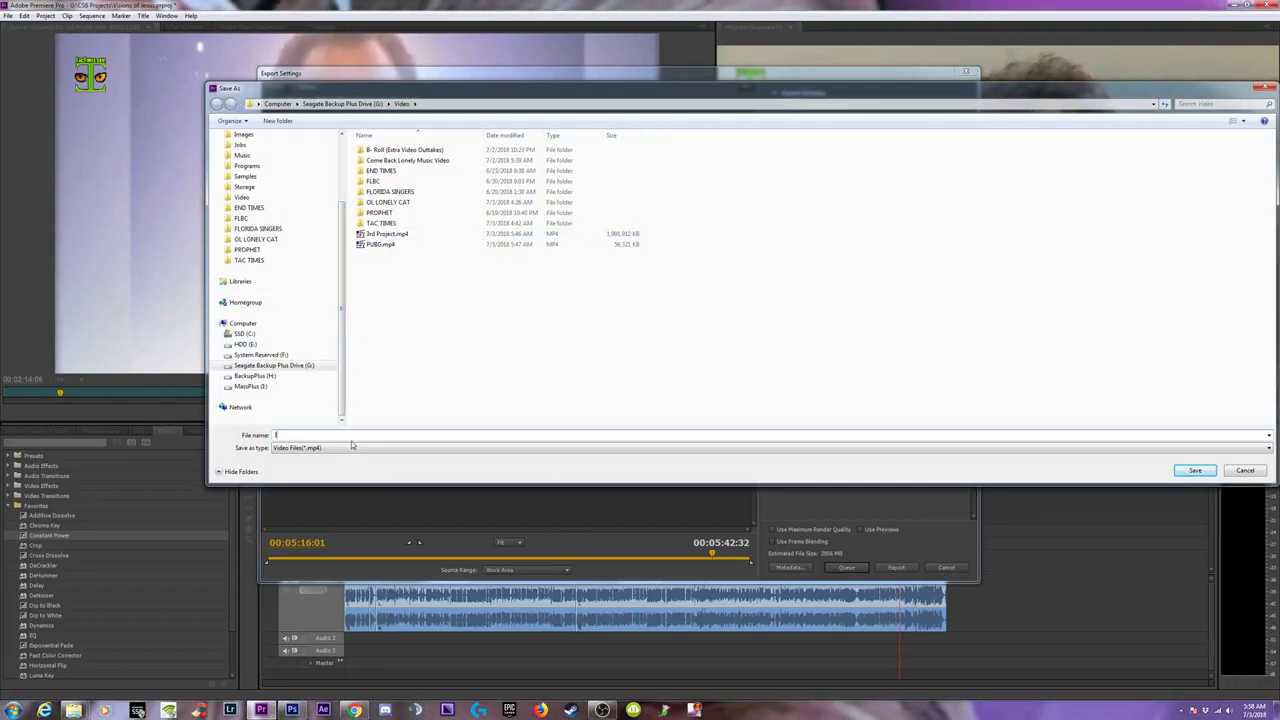
type("Visions and D")
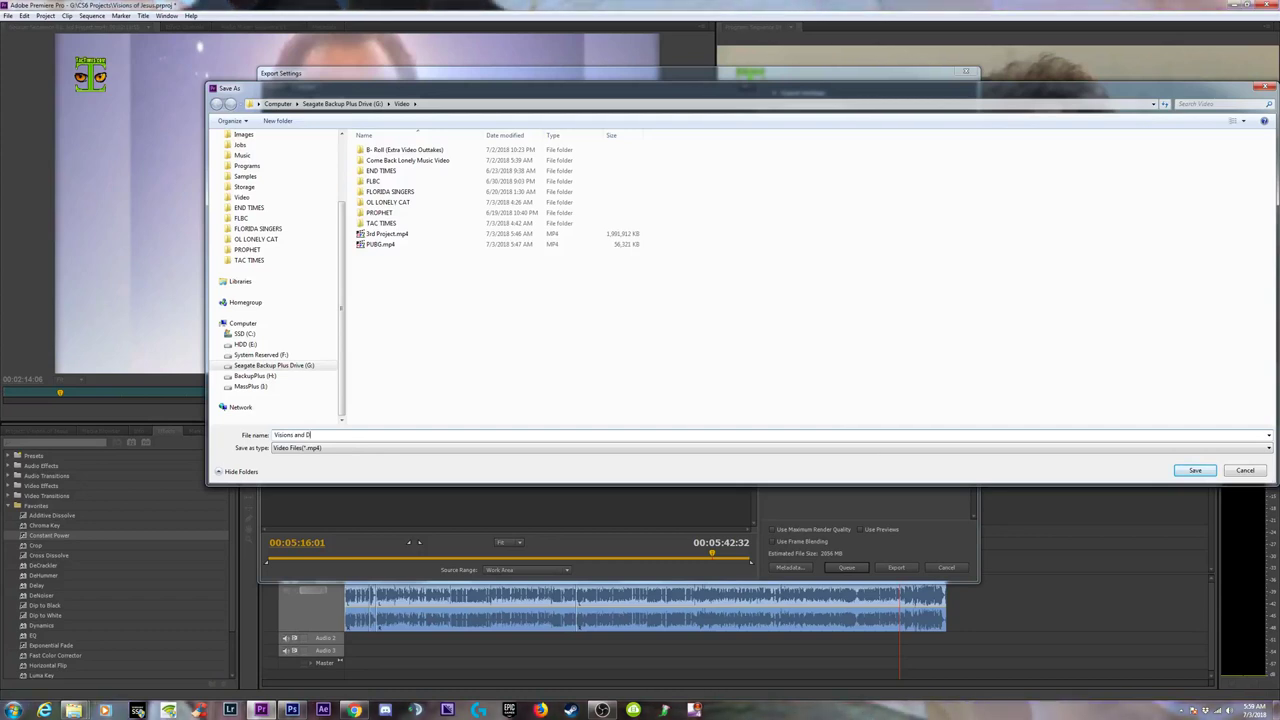
type("reams ")
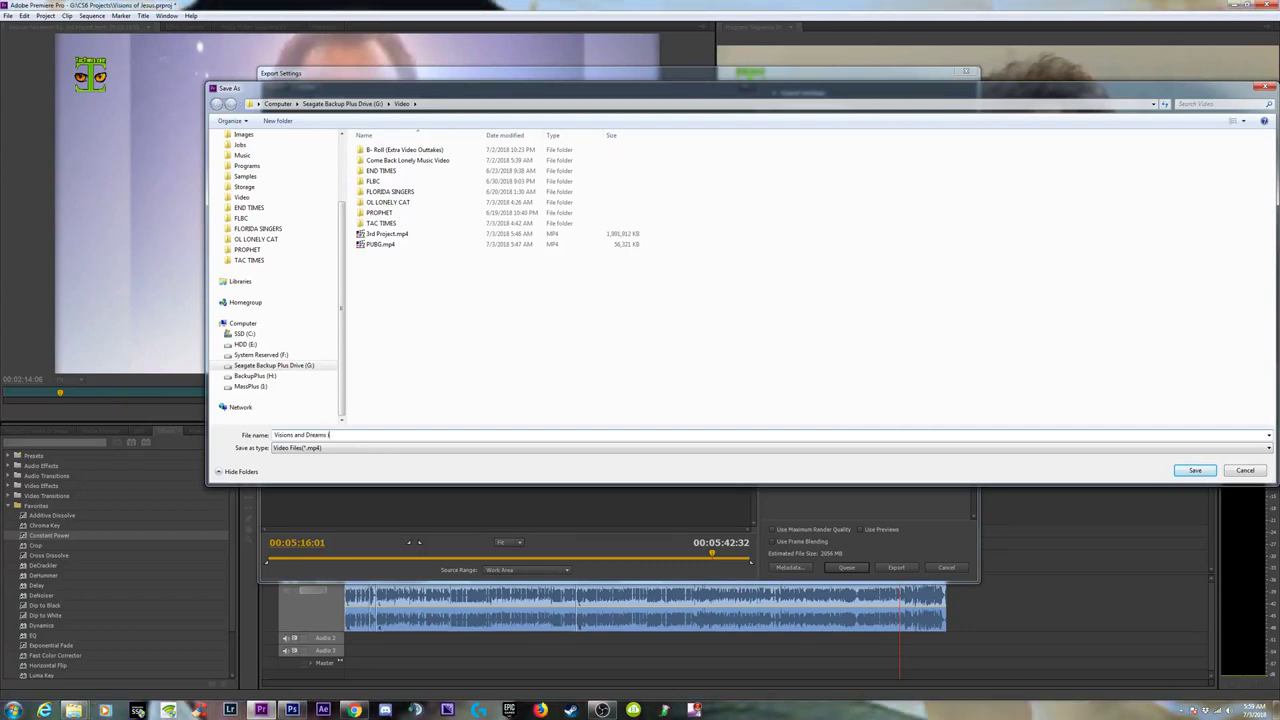
type("in the Last Days")
key("Return")
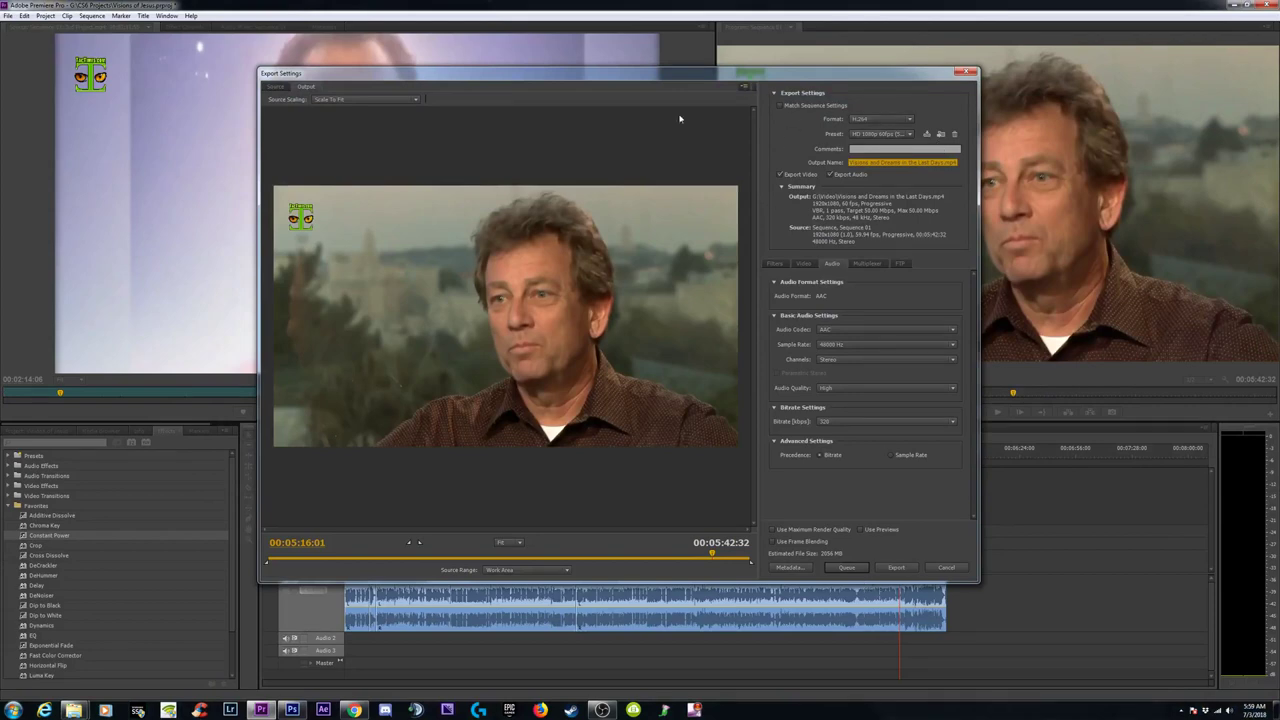
Step: Send the export to the Adobe Media Encoder queue and start encoding it
left_click(847, 569)
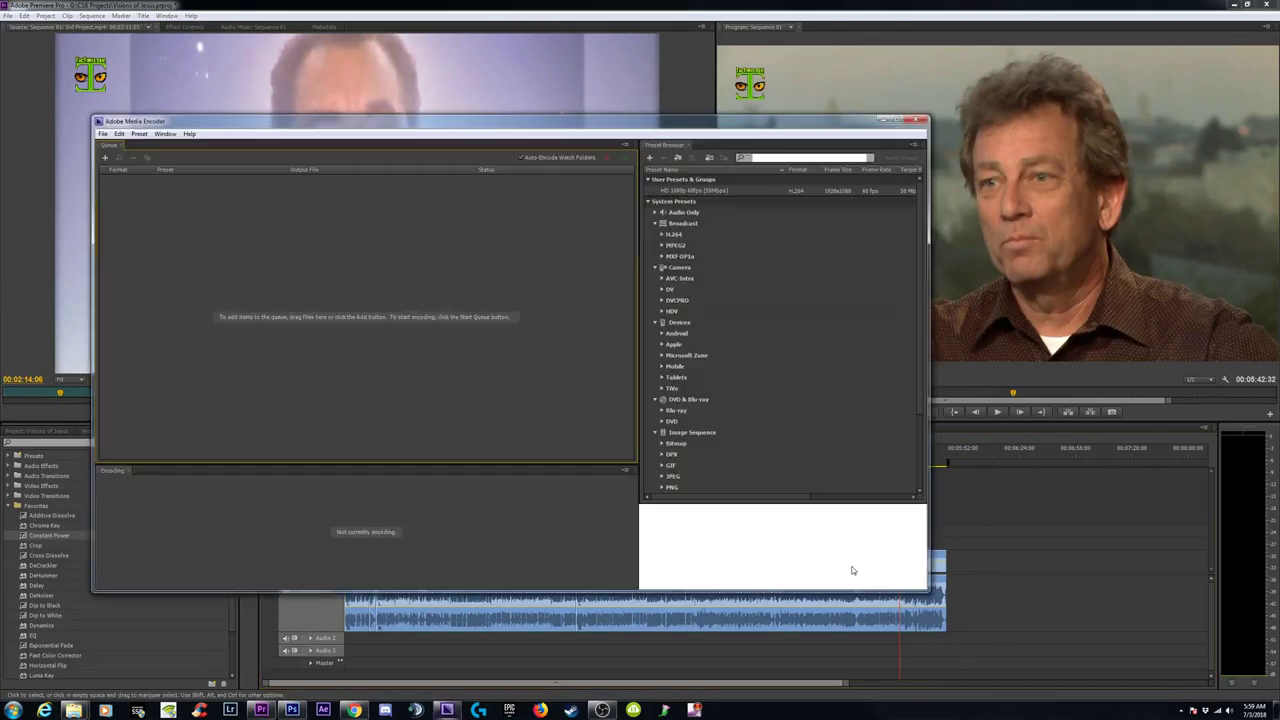
left_click(626, 158)
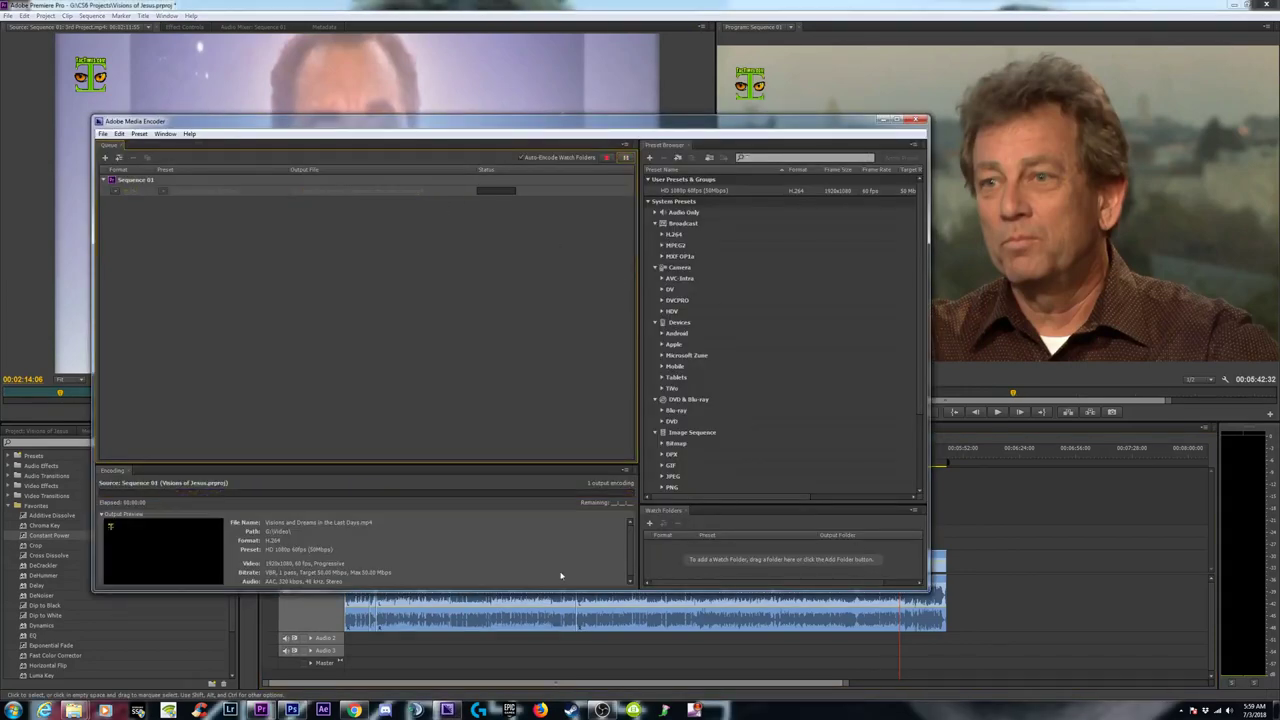